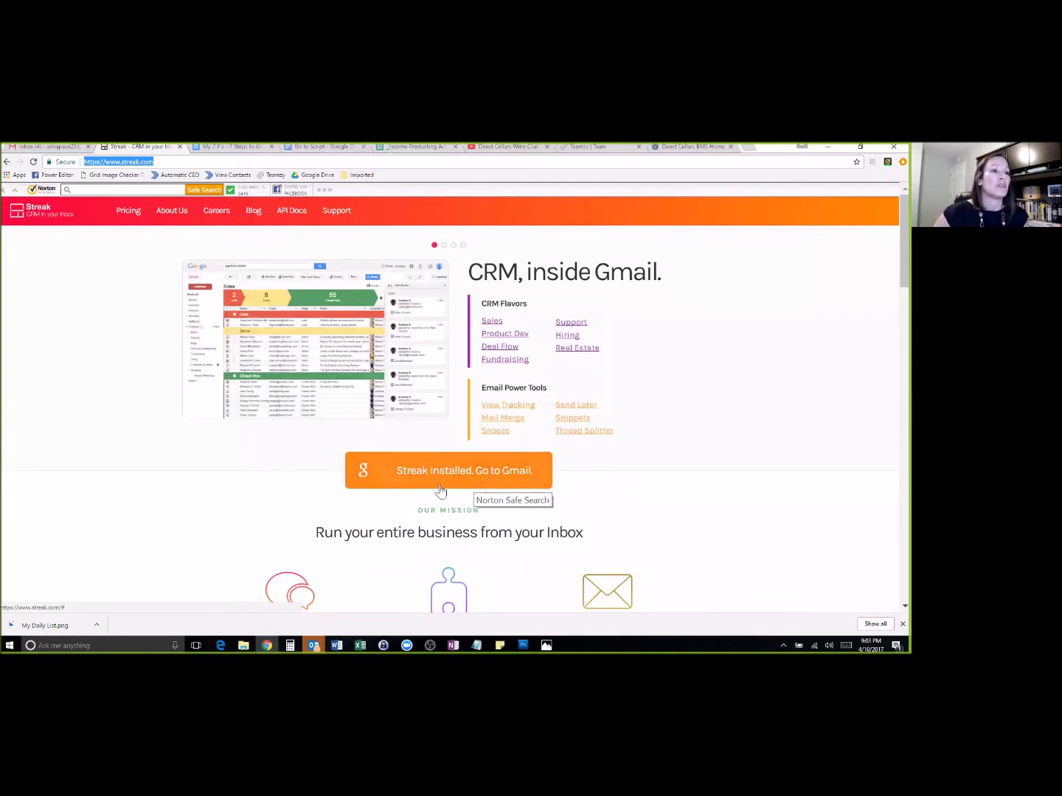
Go to Gmail and examine the To Prospect contact's fields from Name to Next Followup in the Direct Cellars - For Training pipeline.
click(474, 472)
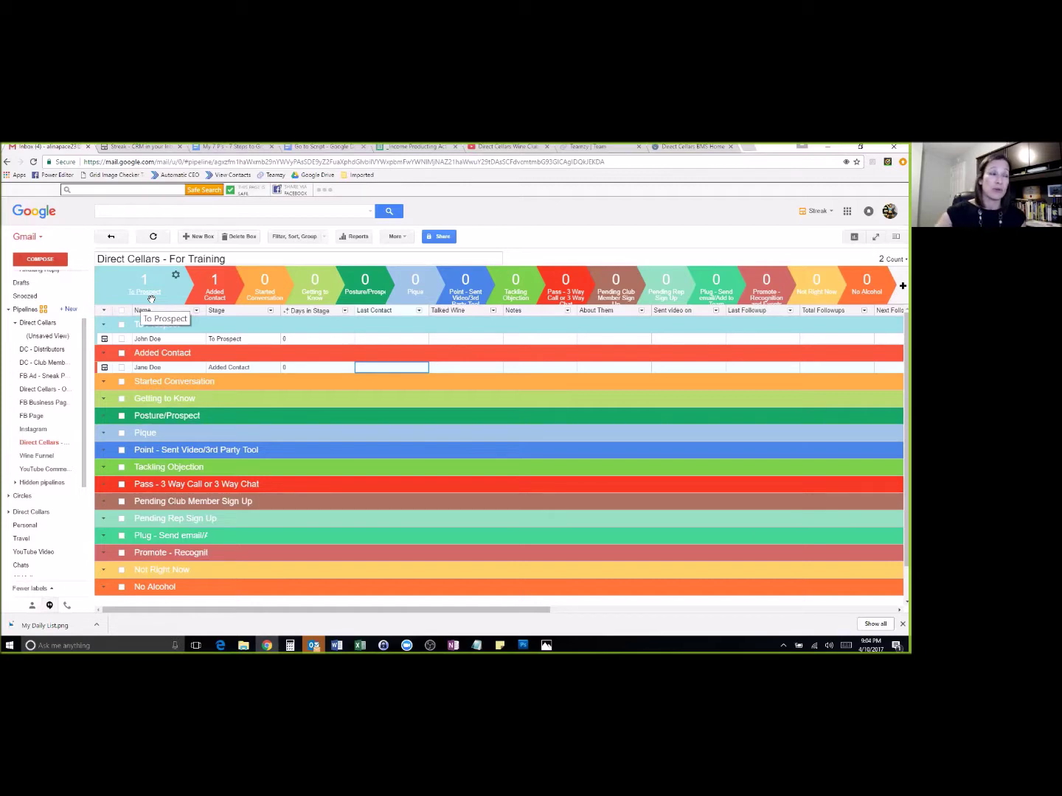
click(157, 341)
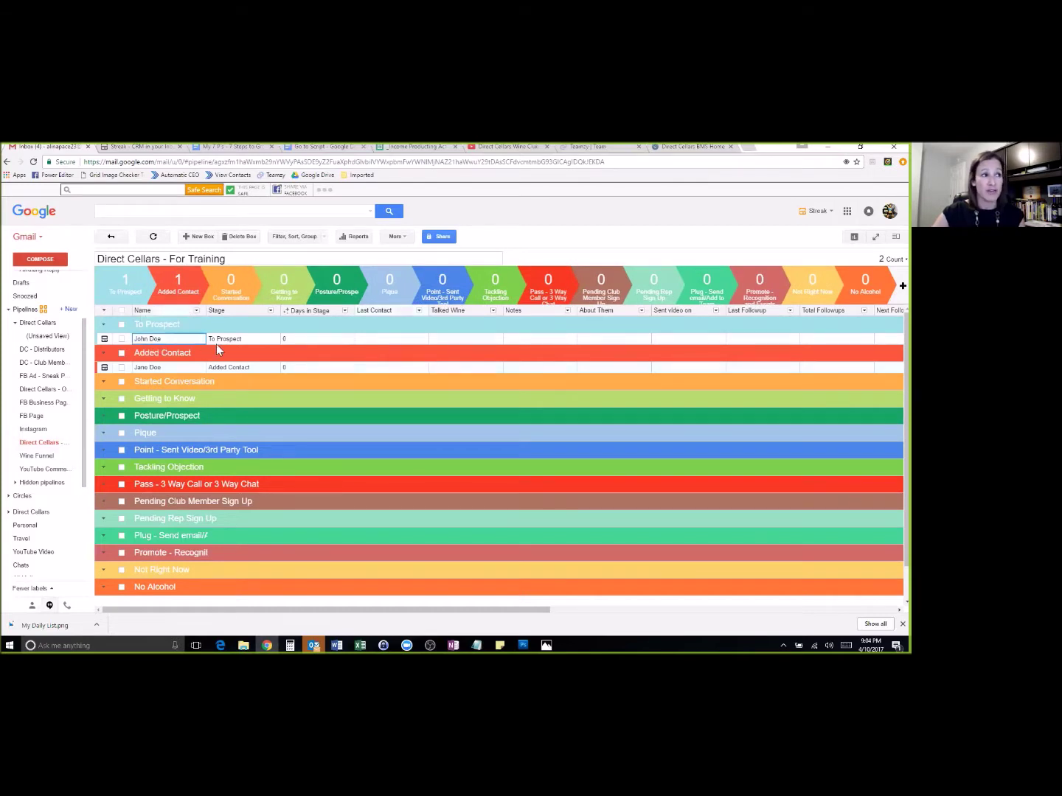
click(311, 339)
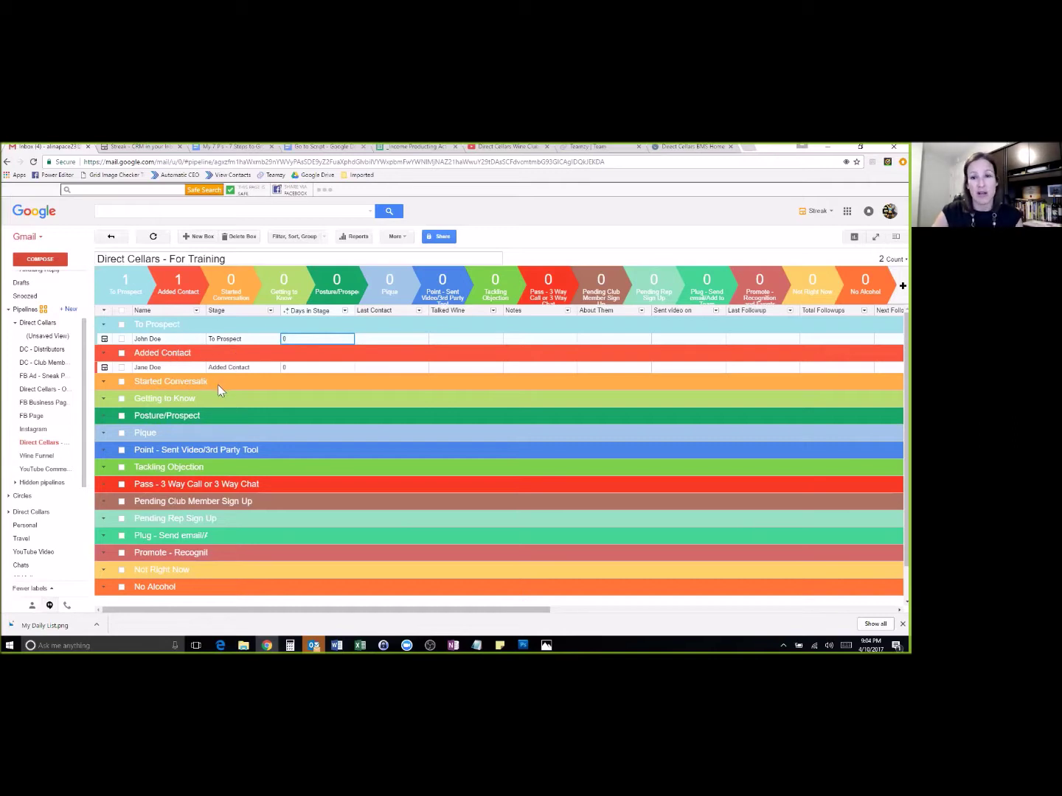
click(390, 339)
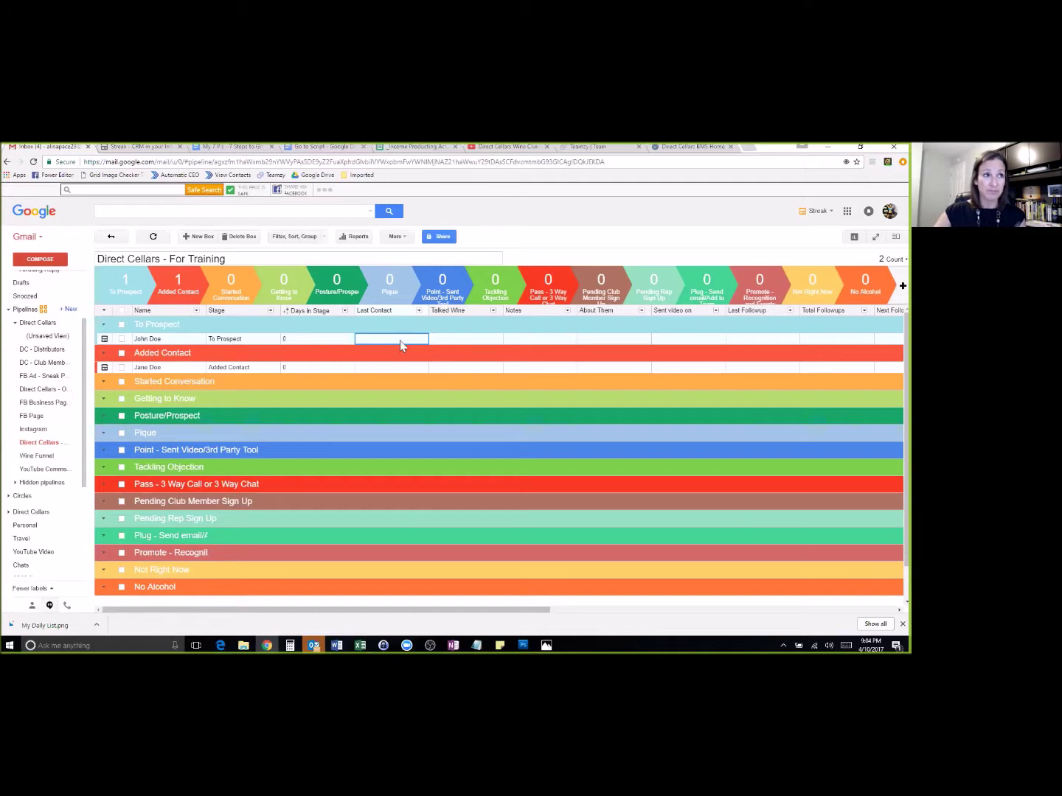
click(443, 344)
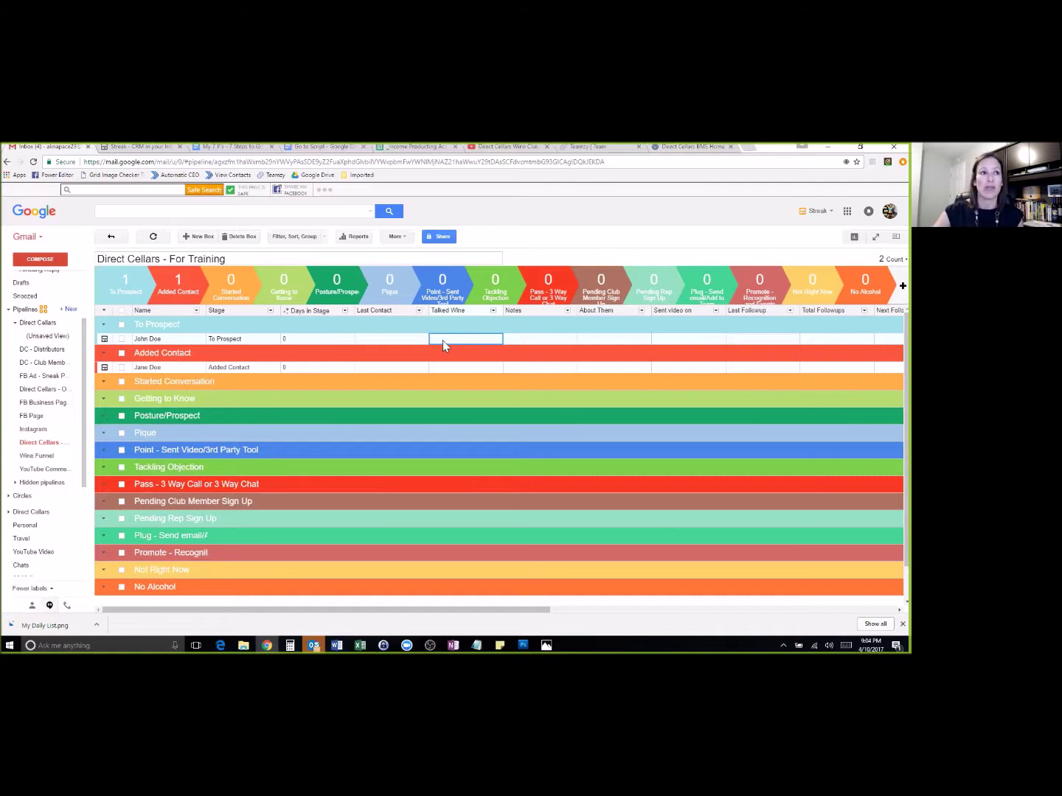
click(526, 345)
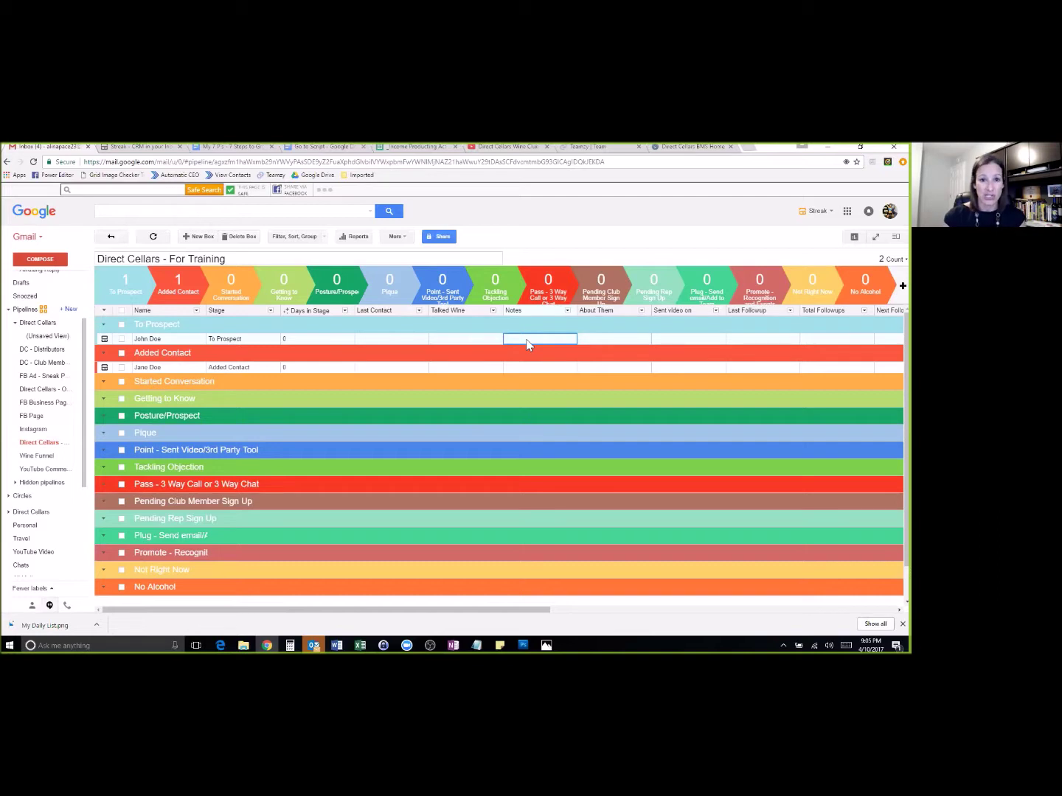
click(622, 344)
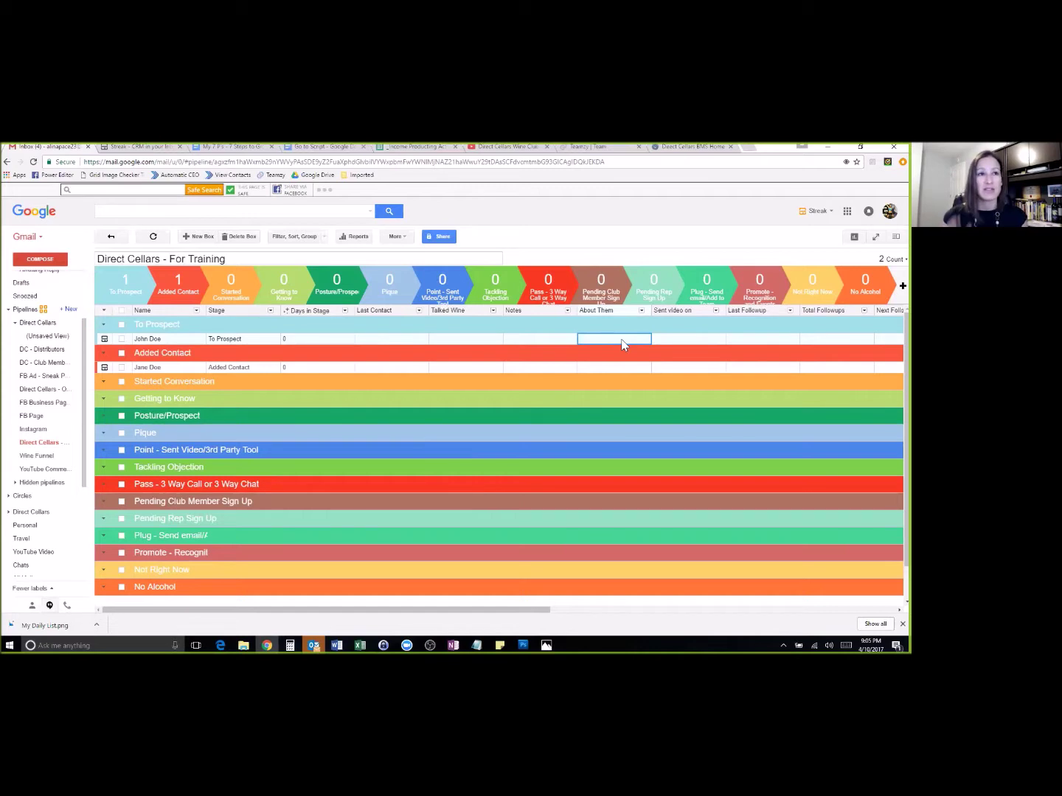
click(686, 343)
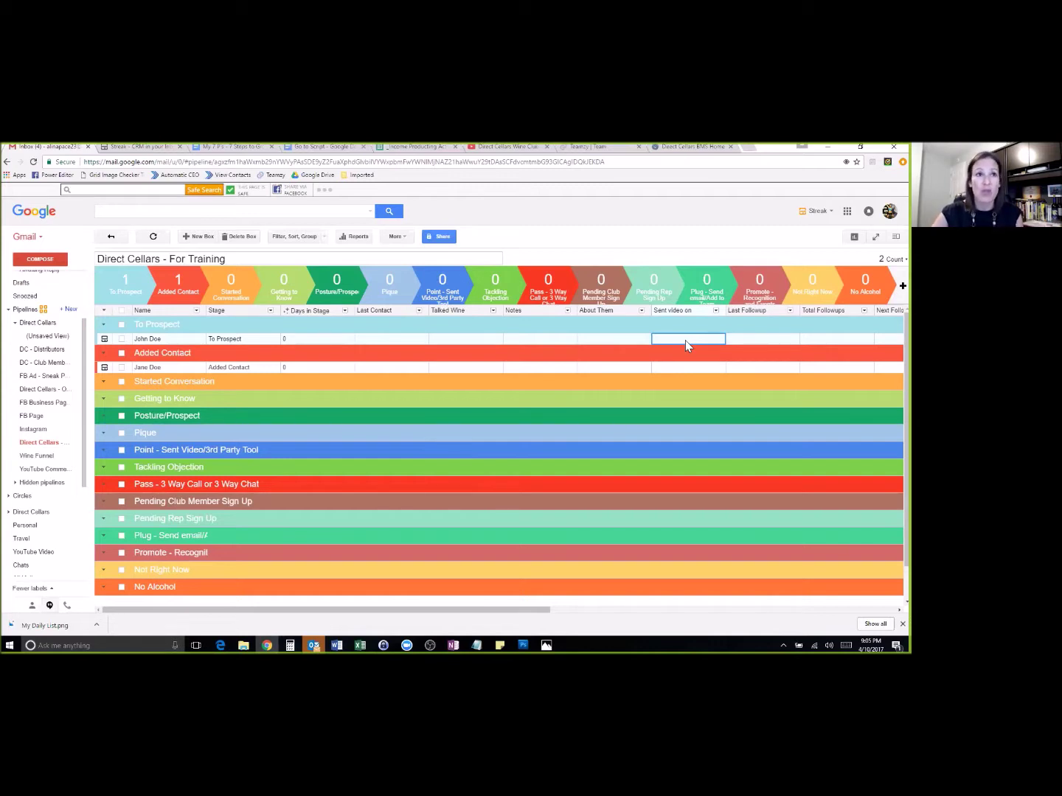
click(759, 342)
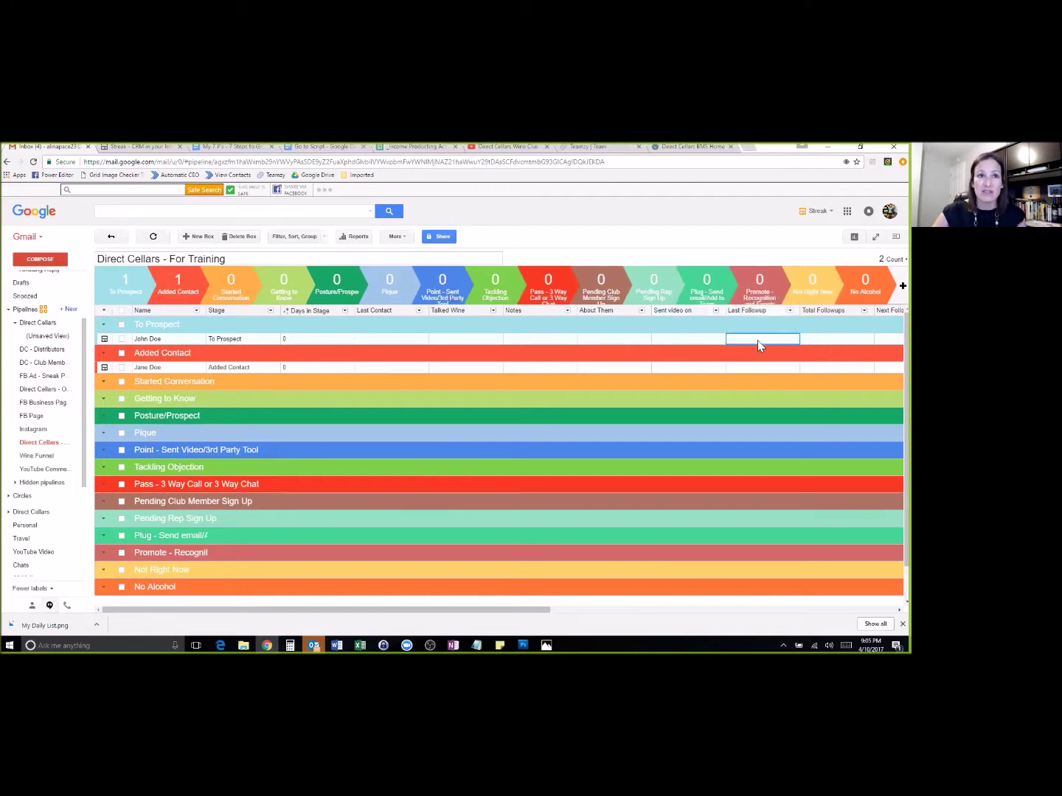
click(826, 344)
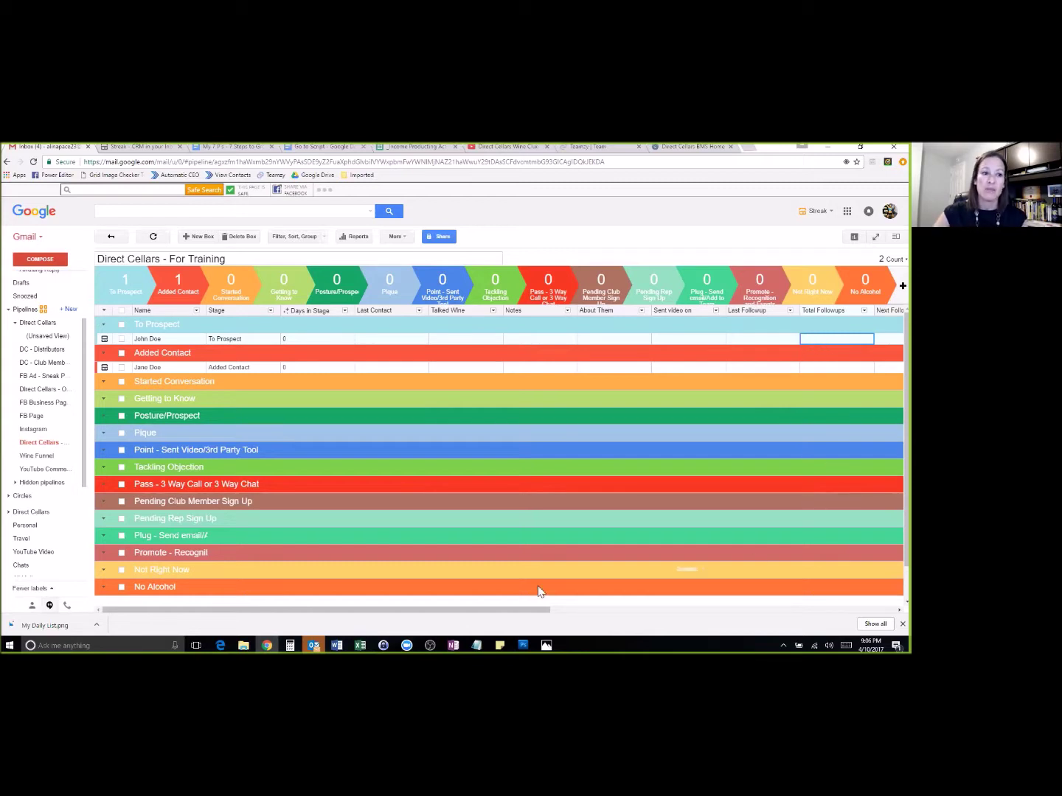
drag(540, 610, 653, 612)
click(665, 342)
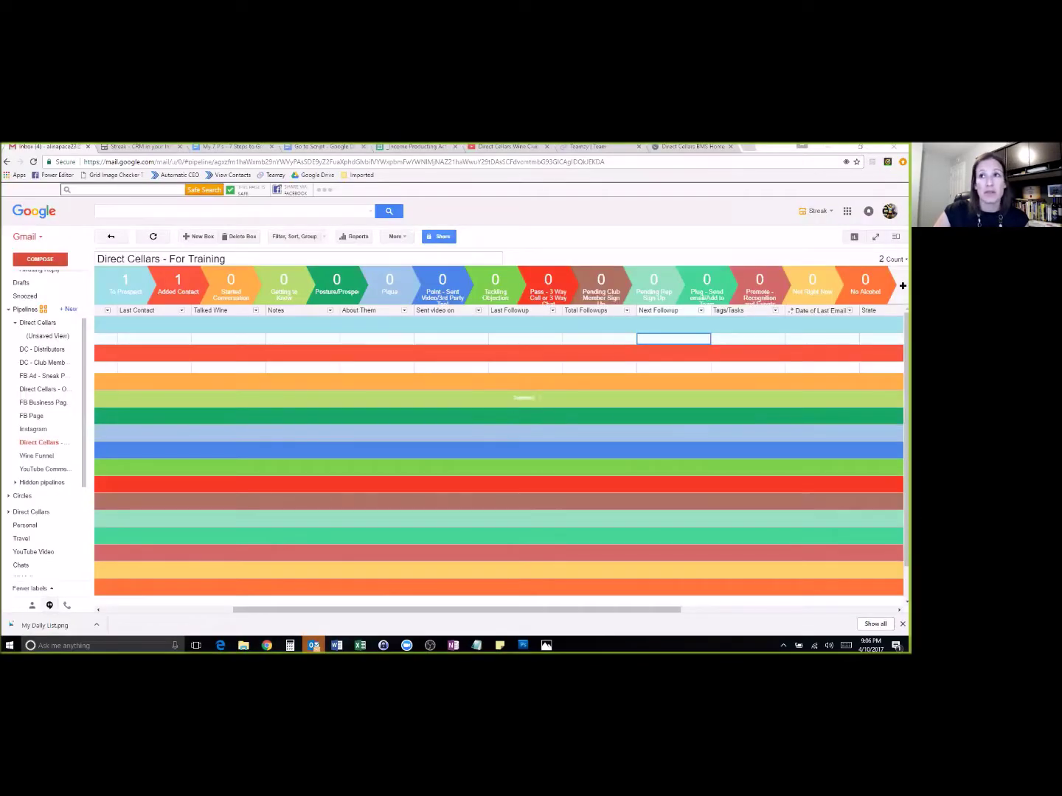
Switch to the Outlook calendar, review the notes in the April 19 Followups appointment, and return to the pipeline.
key(alt+Tab)
double_click(679, 206)
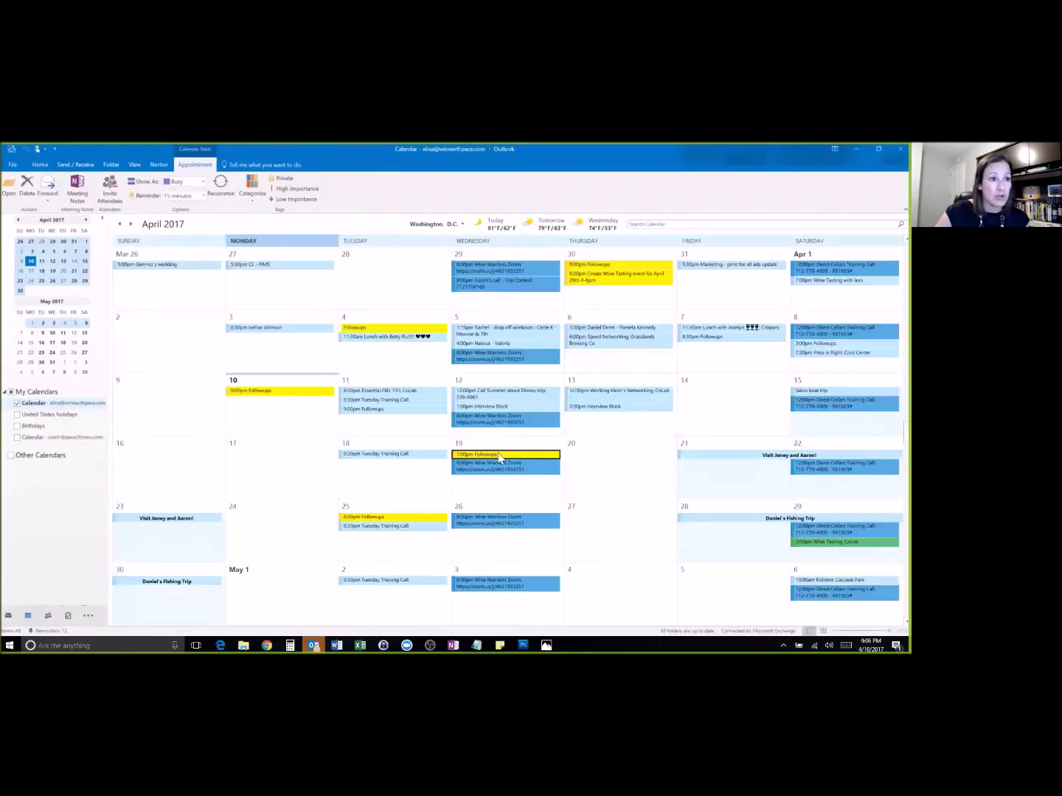
click(490, 455)
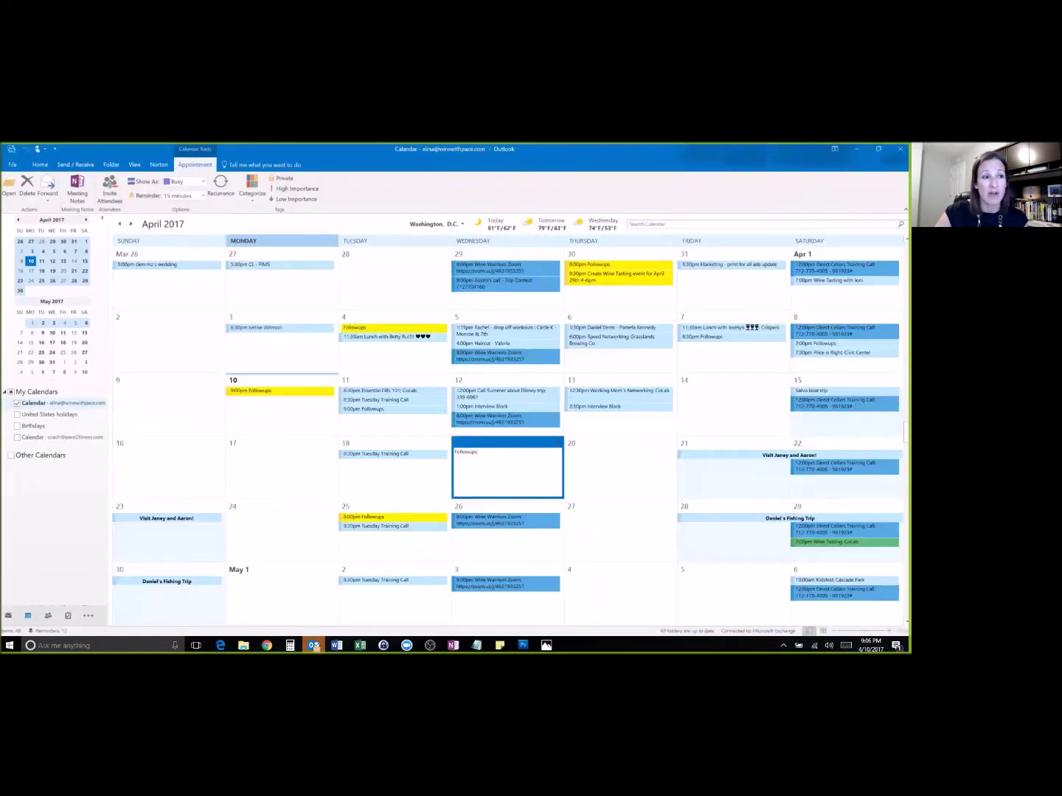
click(602, 459)
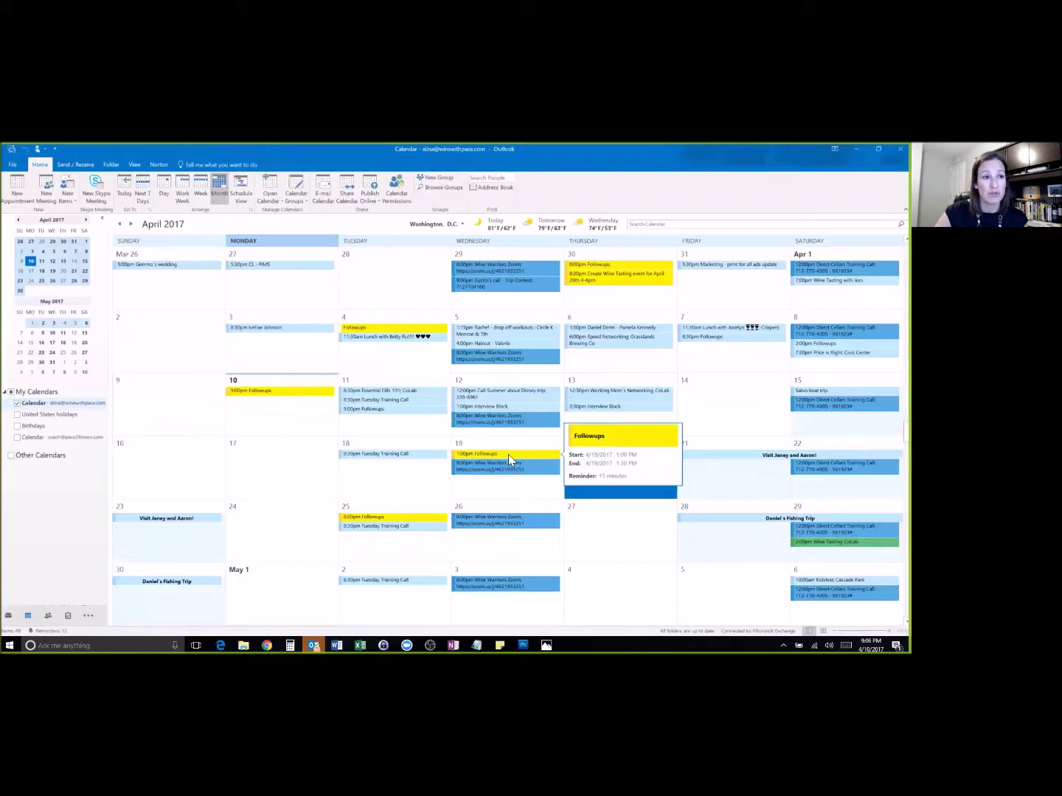
double_click(508, 454)
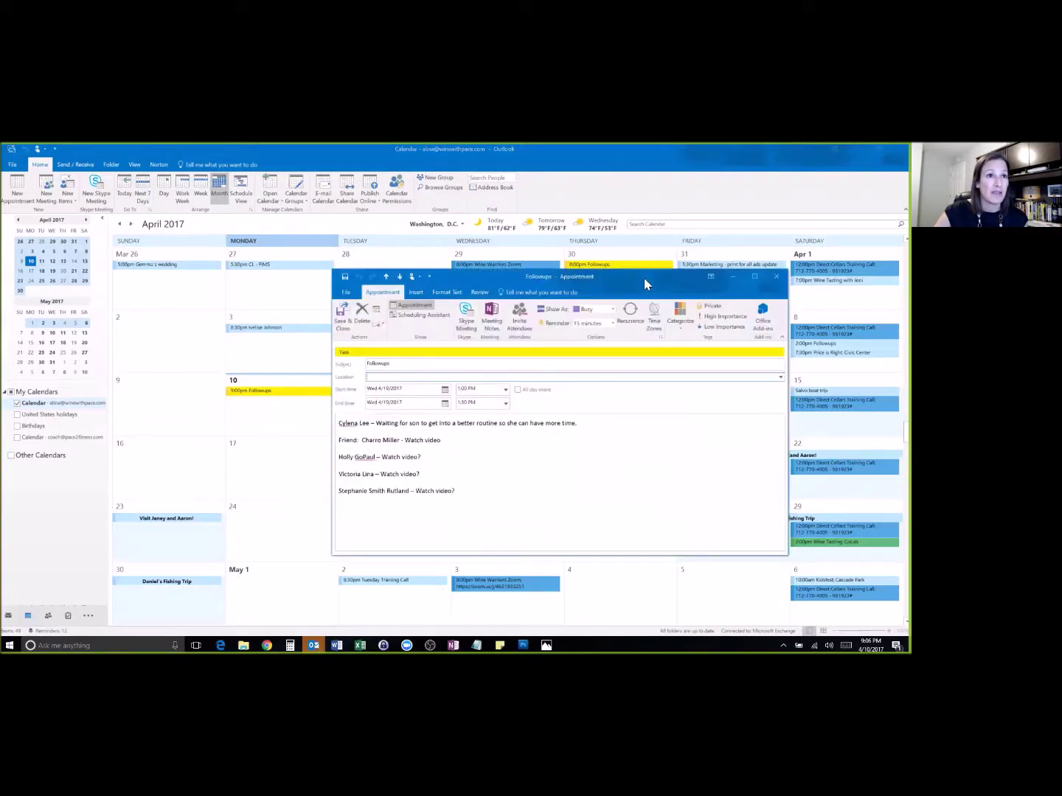
click(734, 277)
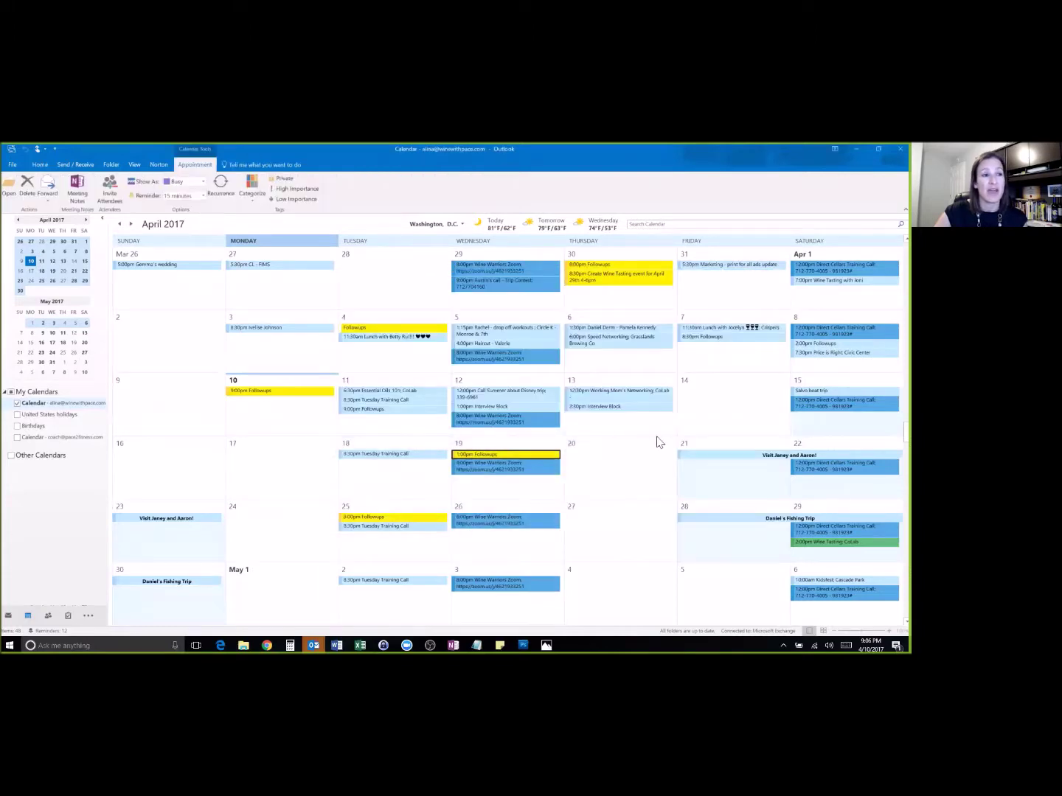
click(855, 152)
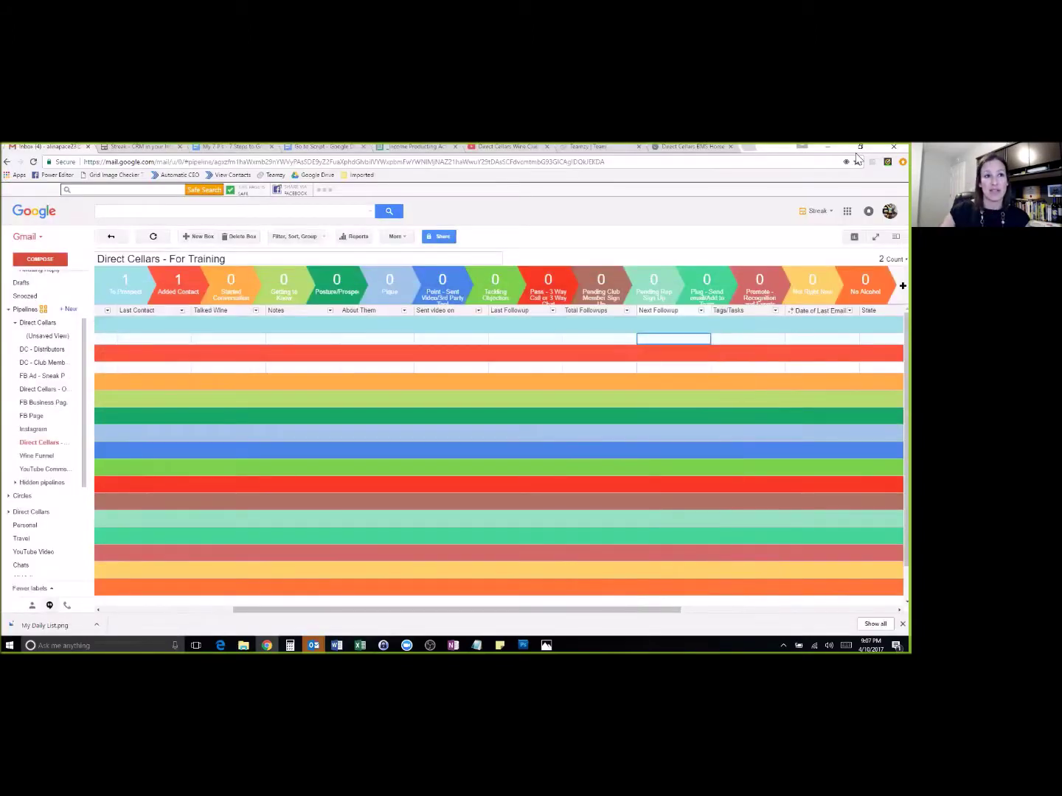
Review all the options offered in the To Prospect contact's Tags/Tasks field.
click(728, 341)
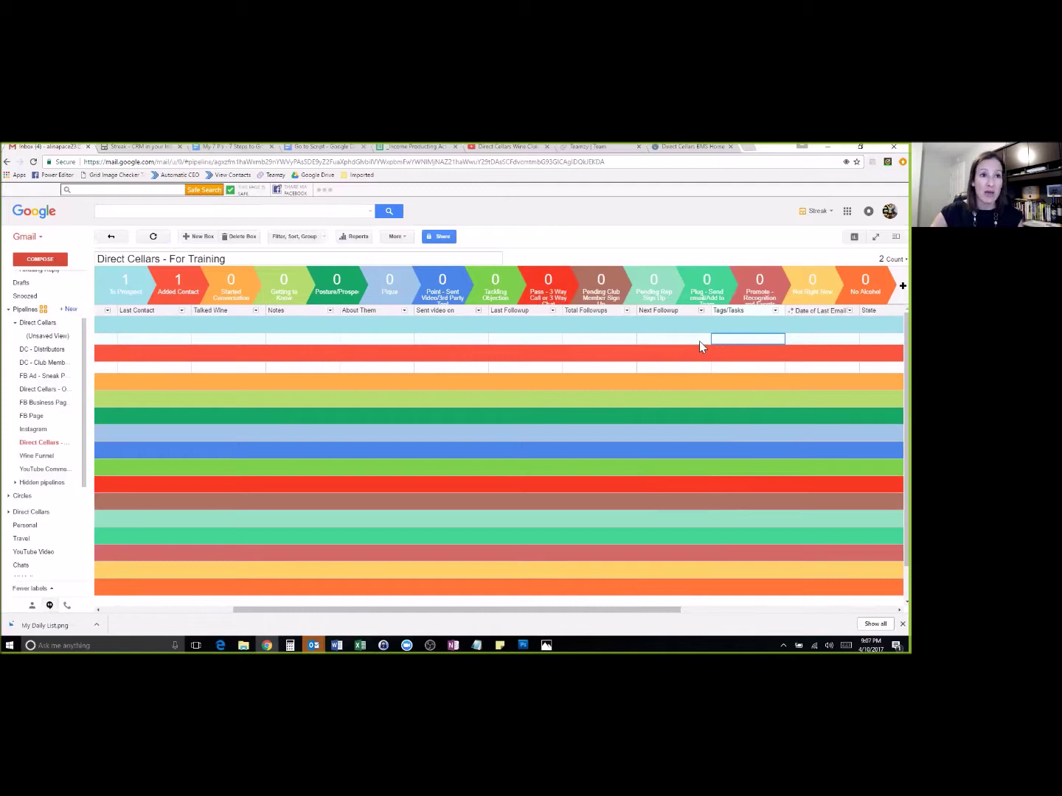
click(665, 340)
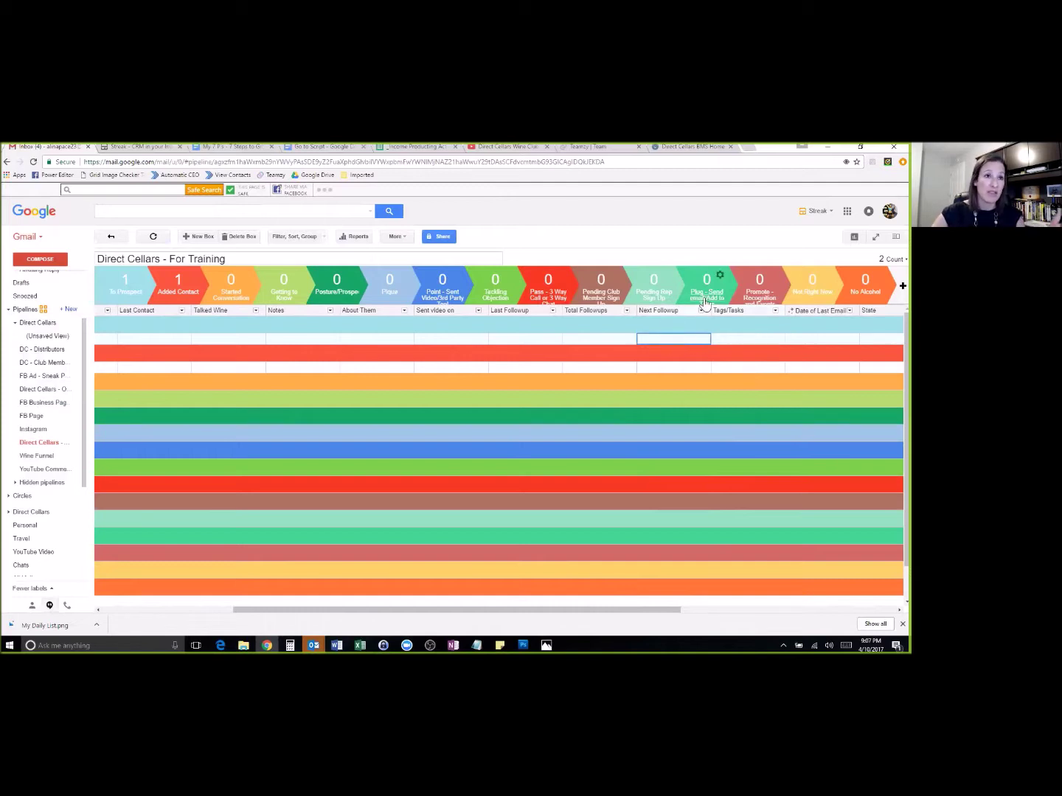
click(725, 341)
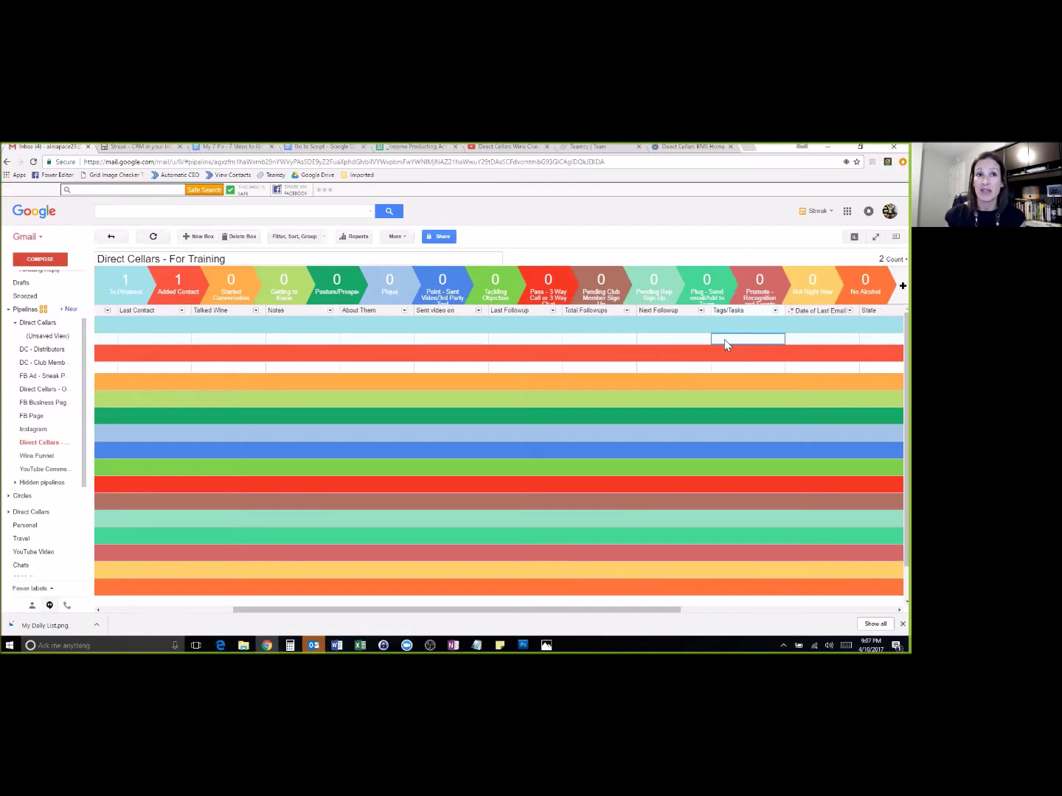
click(725, 340)
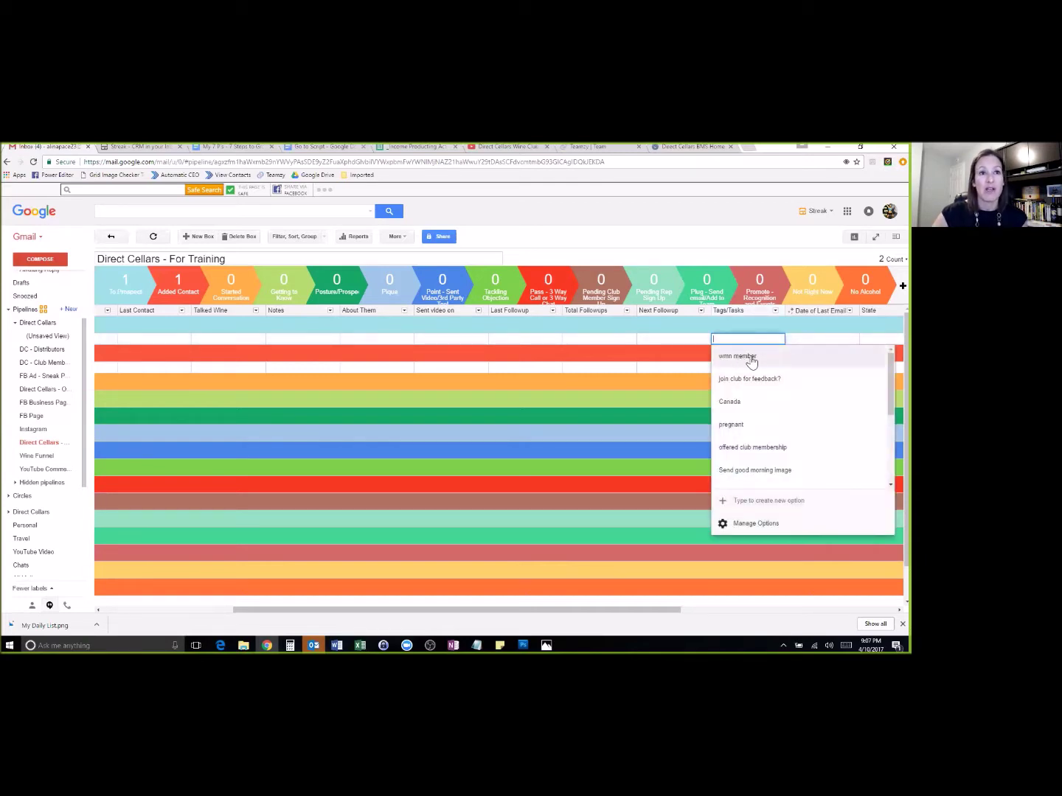
scroll(749, 362, down, 1)
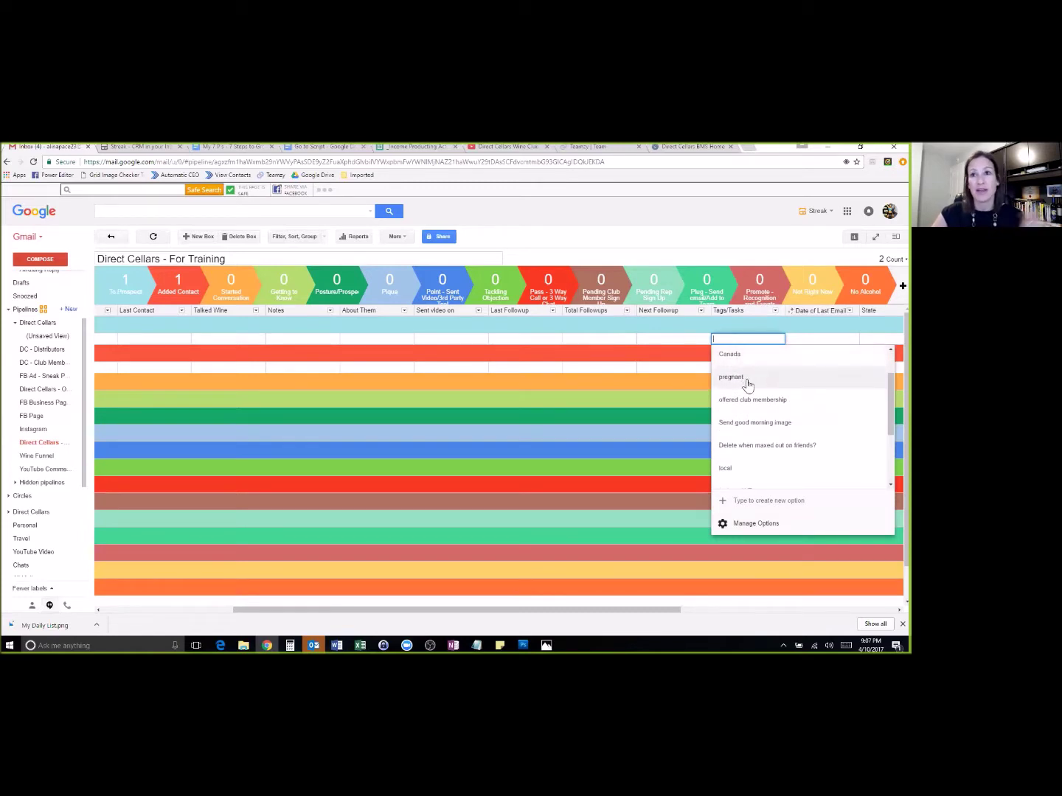
scroll(778, 393, down, 1)
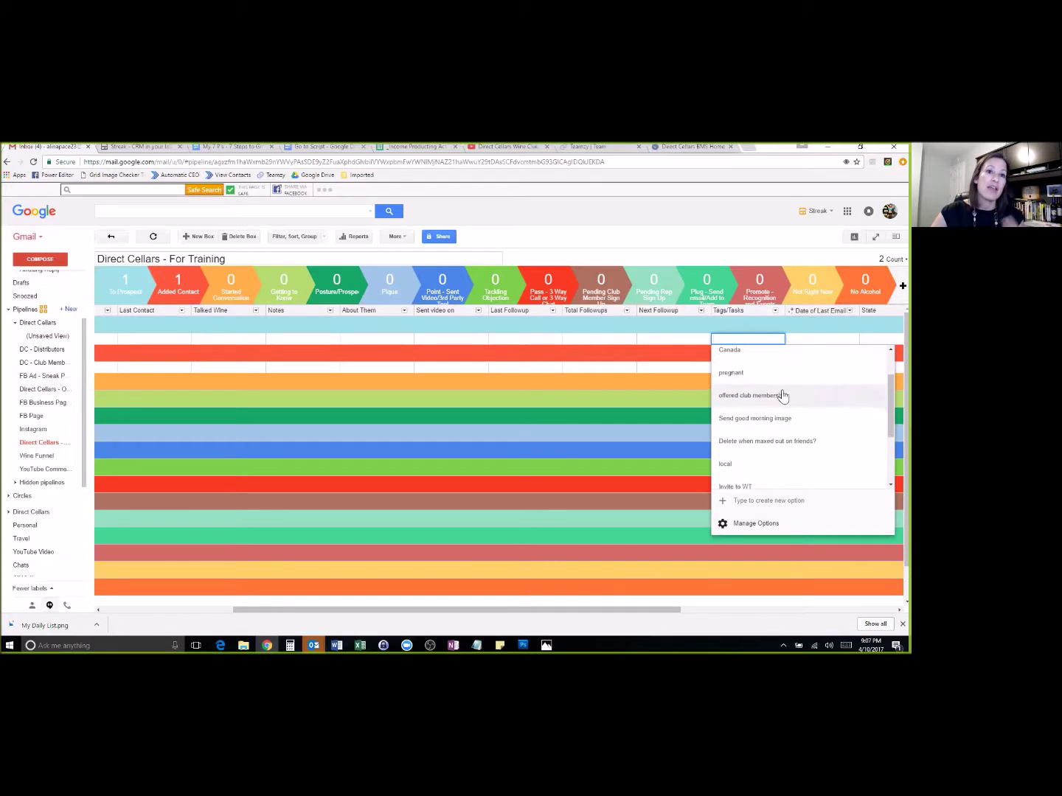
scroll(774, 391, down, 1)
scroll(782, 370, down, 1)
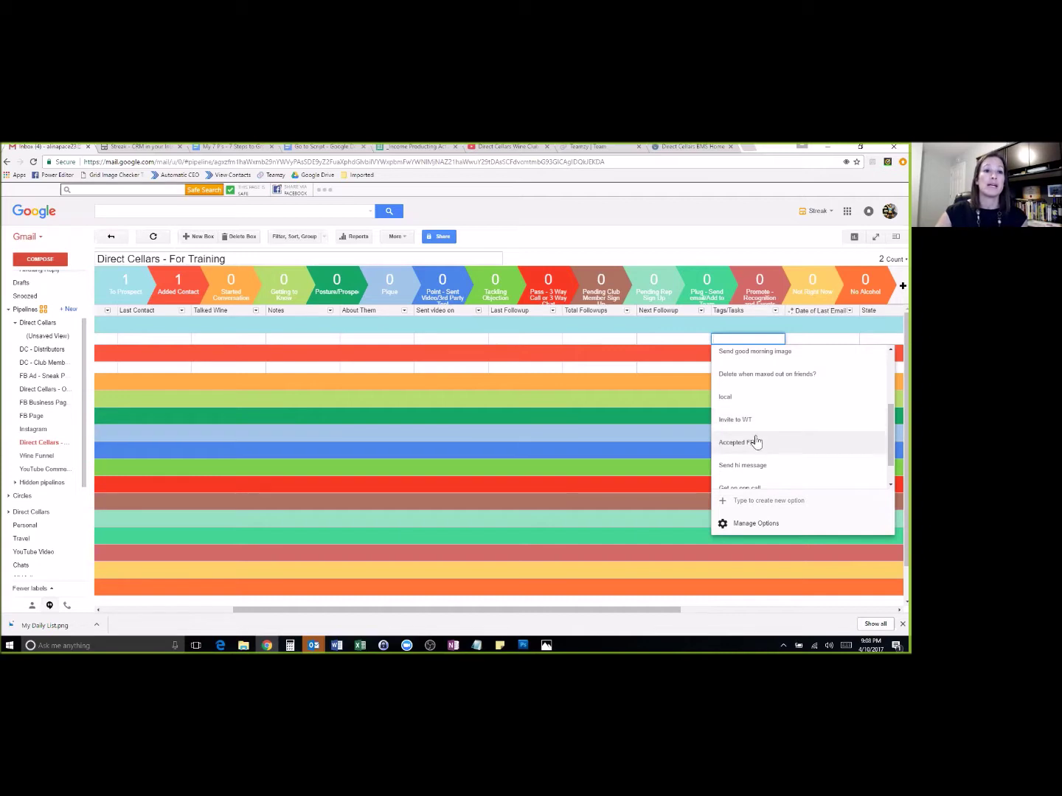
scroll(758, 440, down, 2)
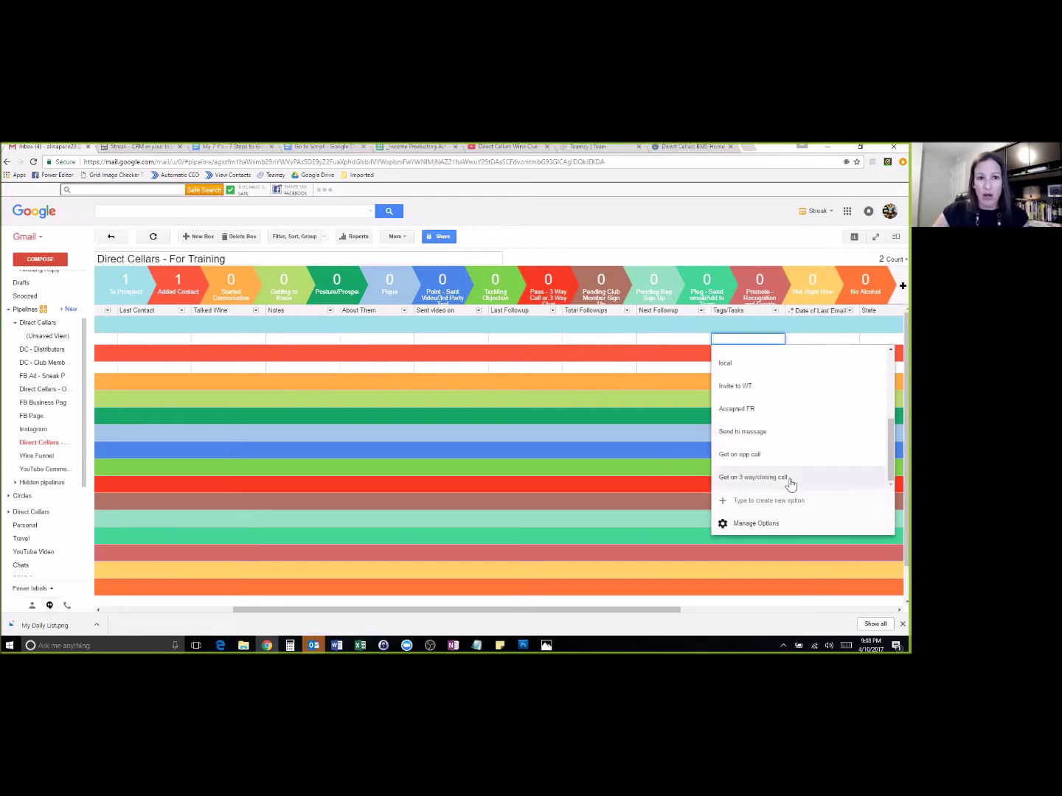
Hide the Date of Last Email column in the pipeline.
click(811, 344)
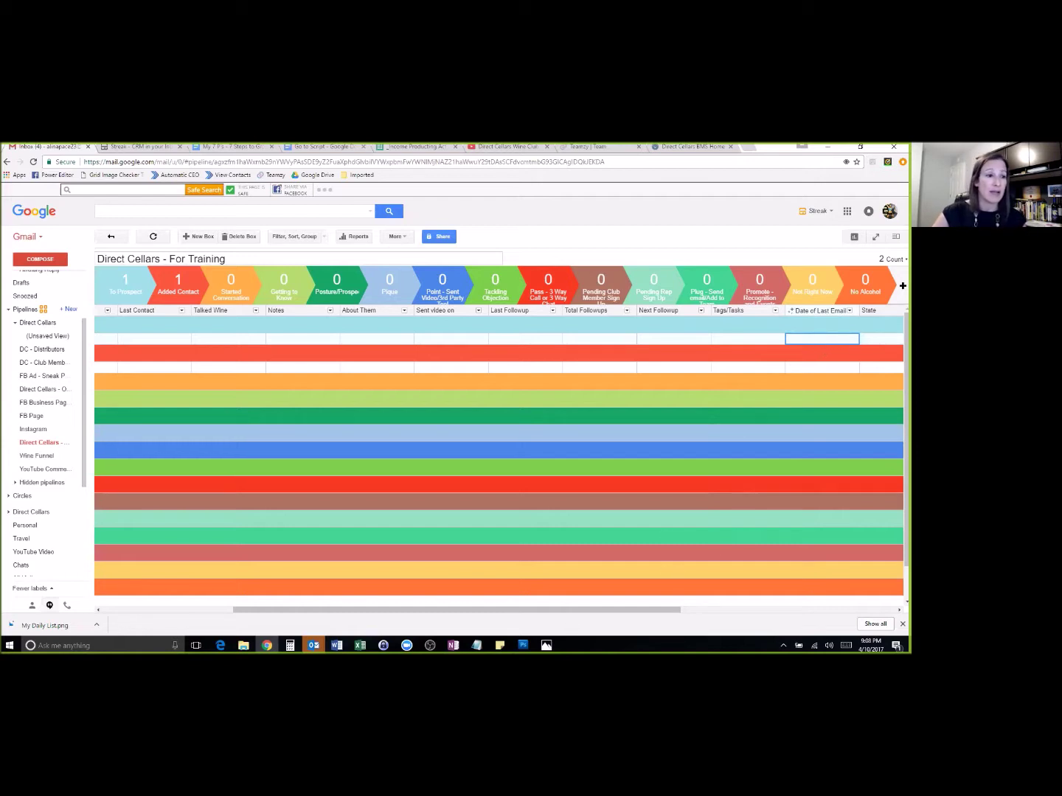
drag(627, 616, 713, 442)
click(708, 311)
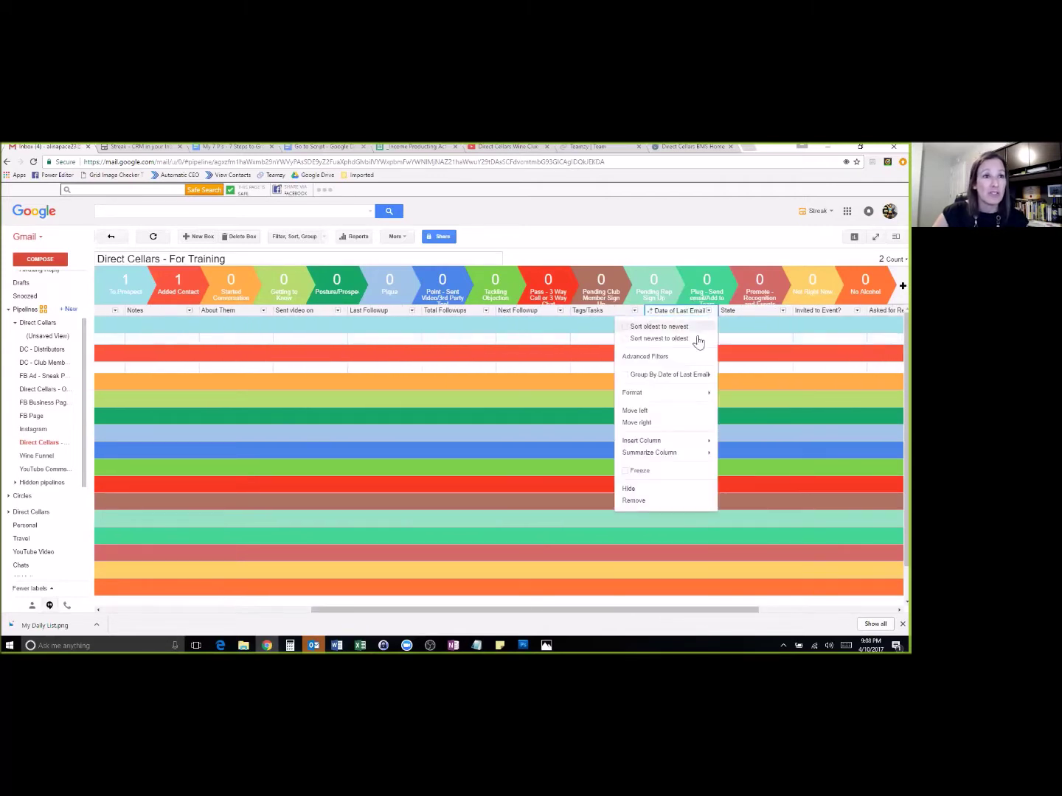
click(685, 487)
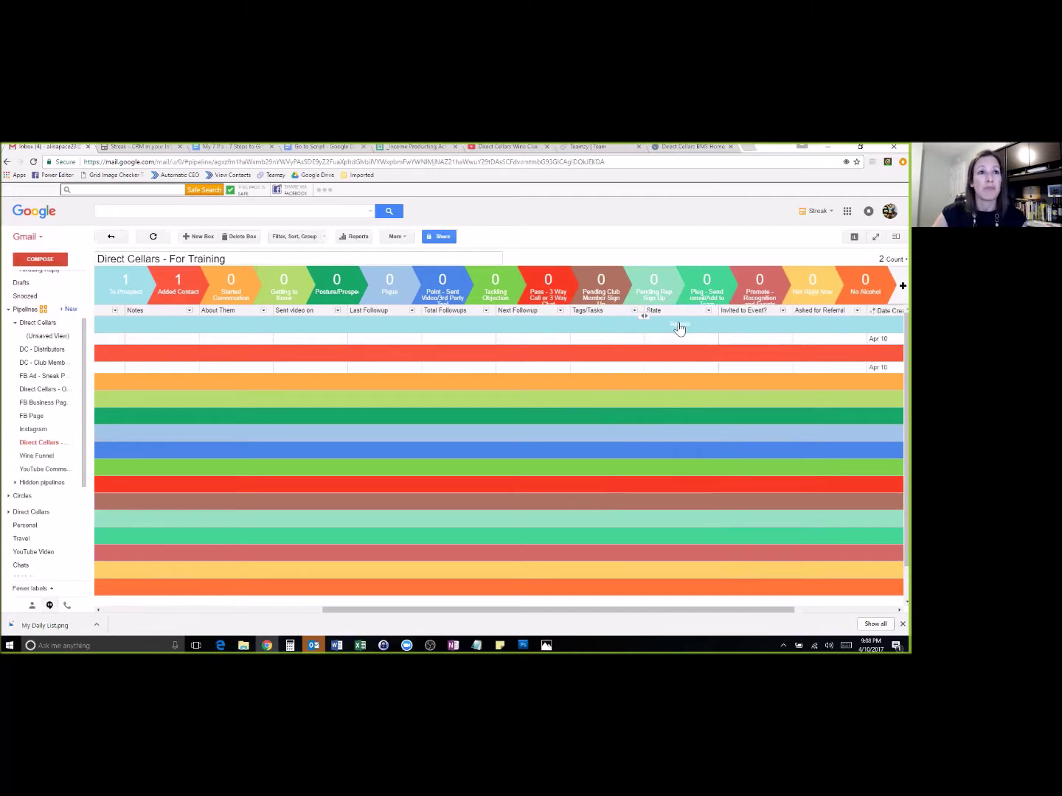
Examine the State, Invited to Event?, Asked for Referral and Date Created columns, and go back to the contact names.
click(709, 311)
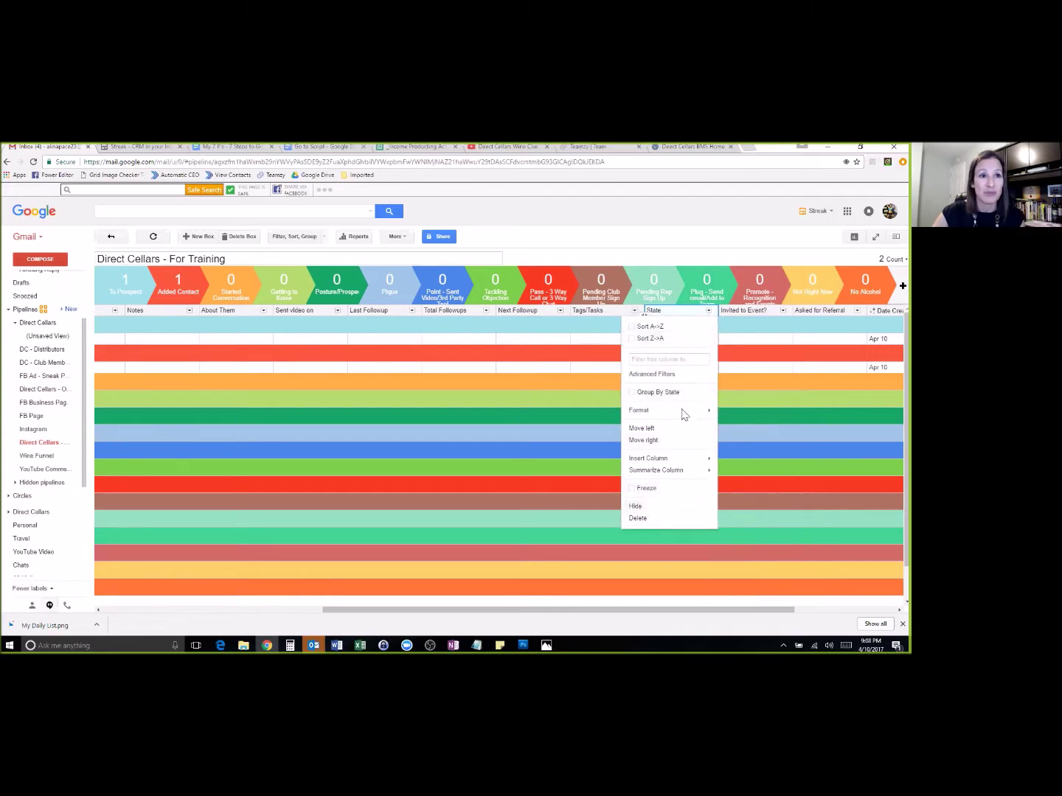
click(683, 312)
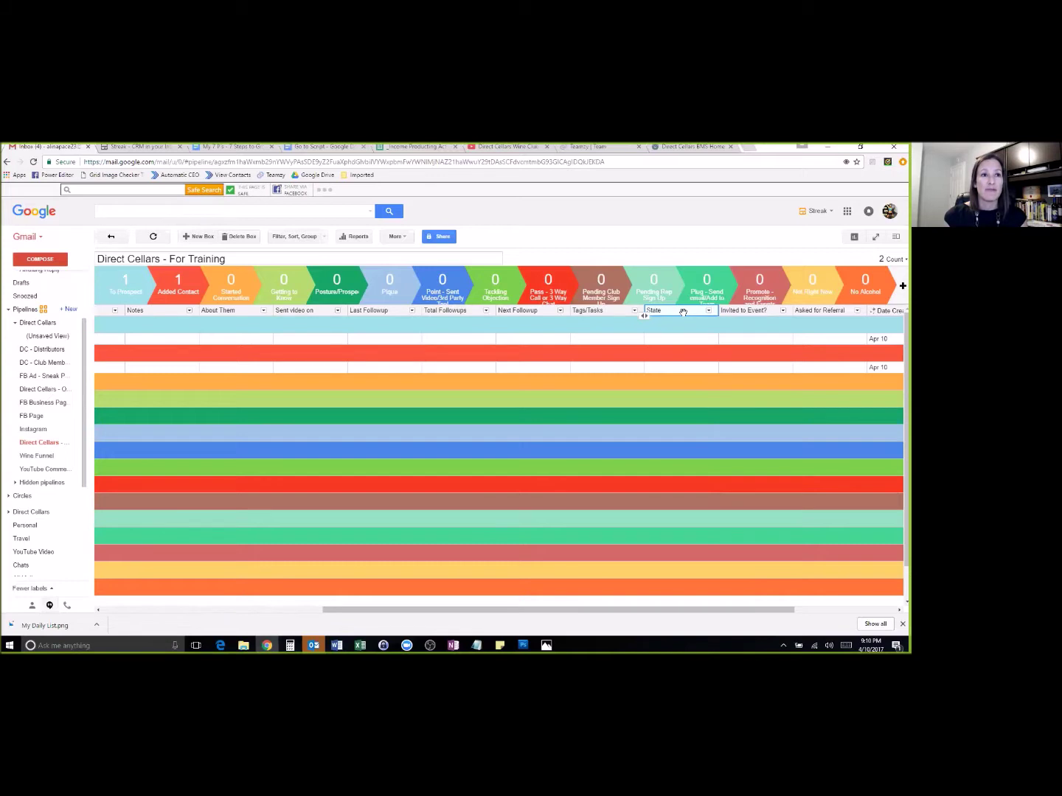
click(728, 311)
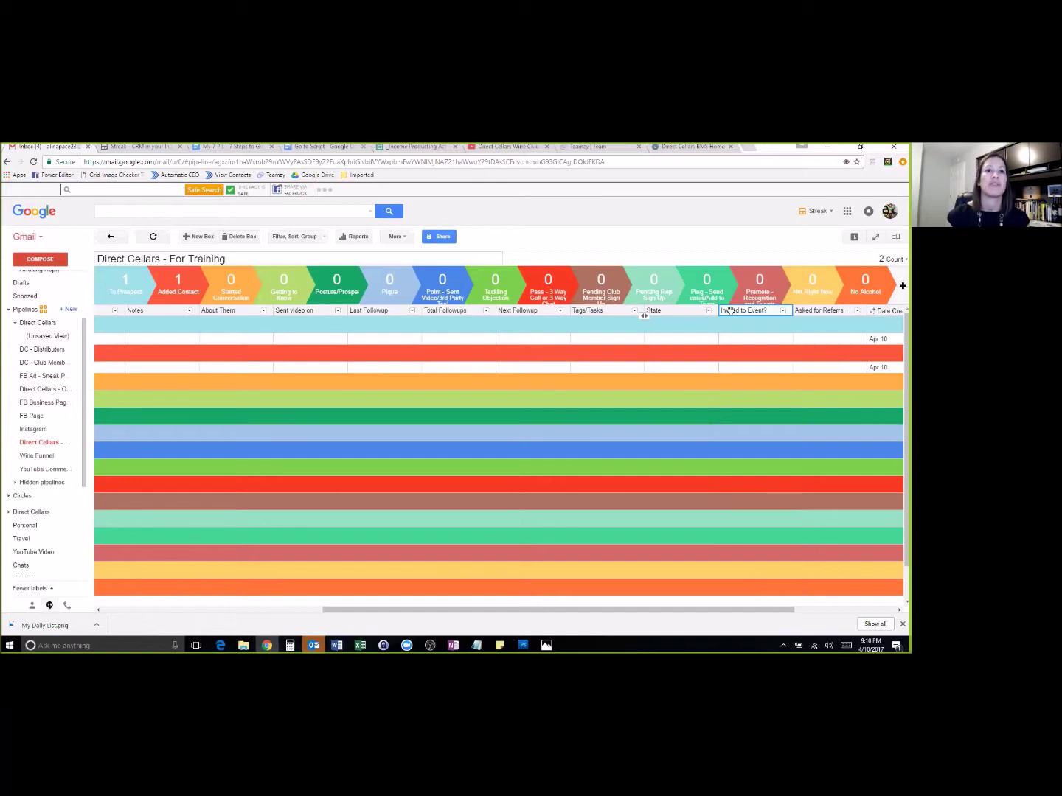
click(818, 308)
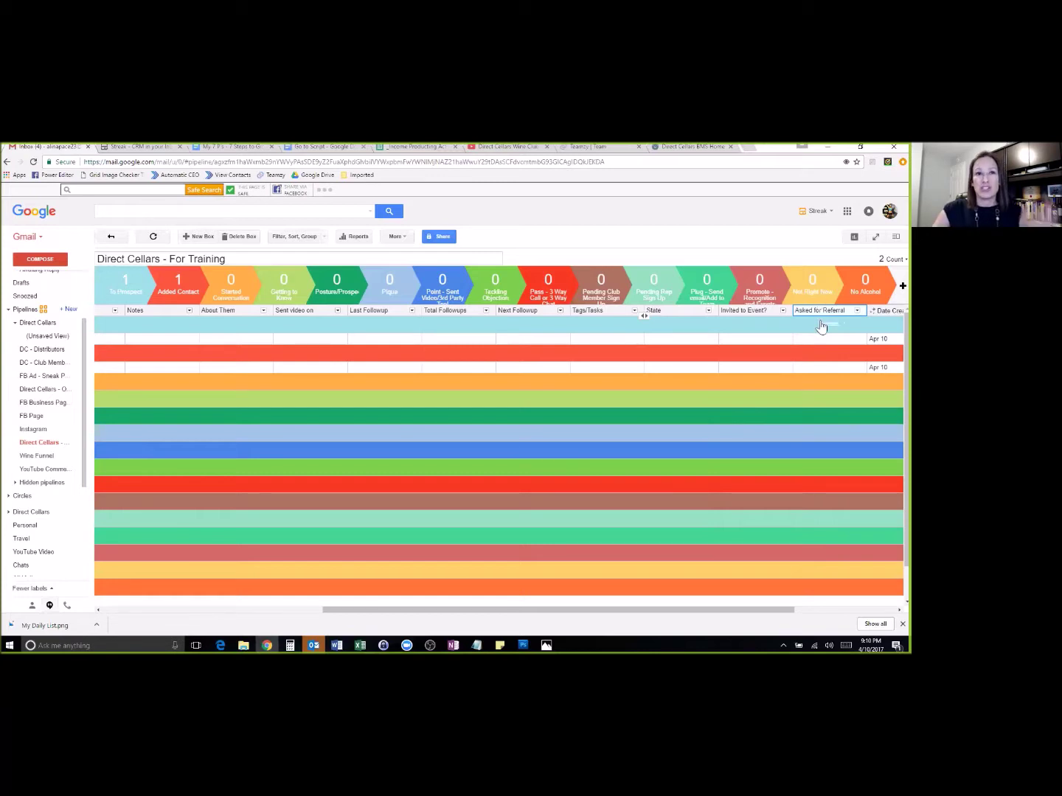
drag(741, 610, 794, 610)
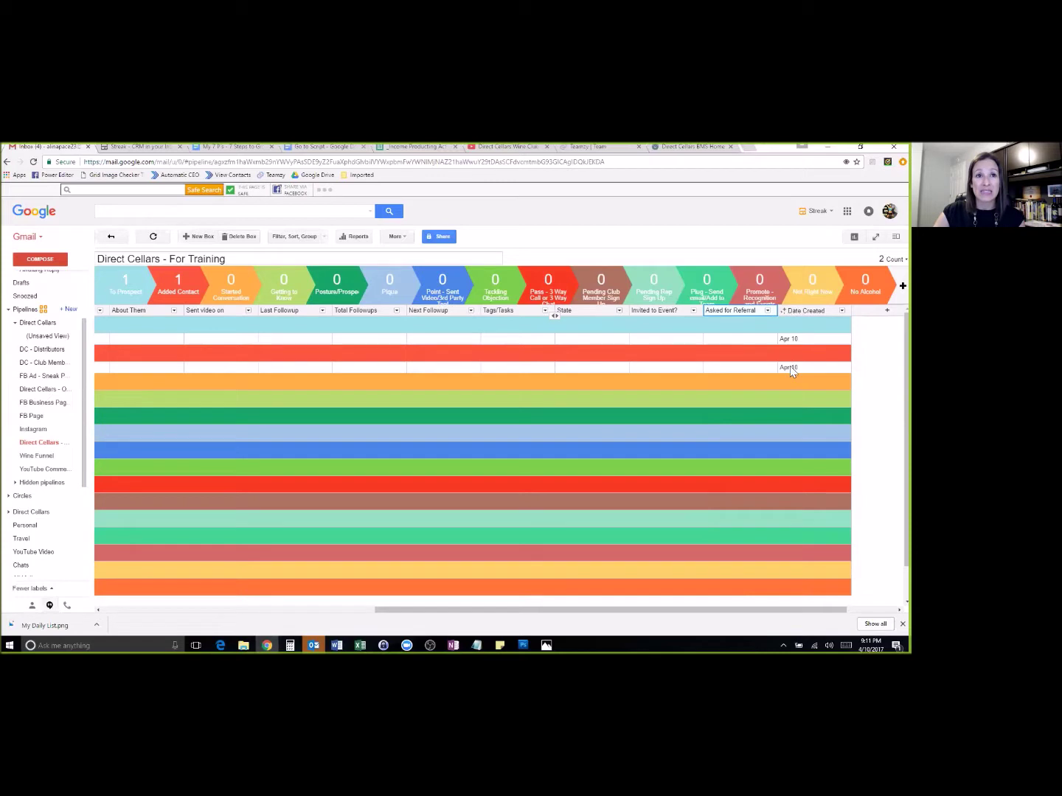
drag(482, 597, 168, 599)
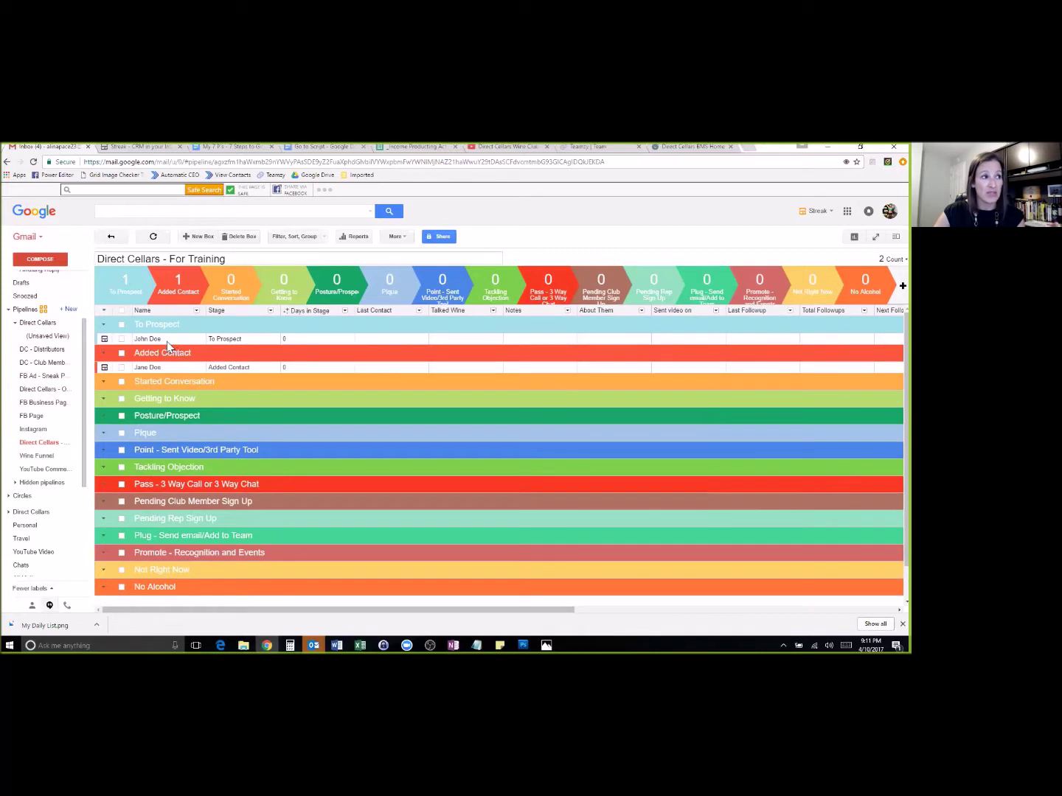
click(170, 369)
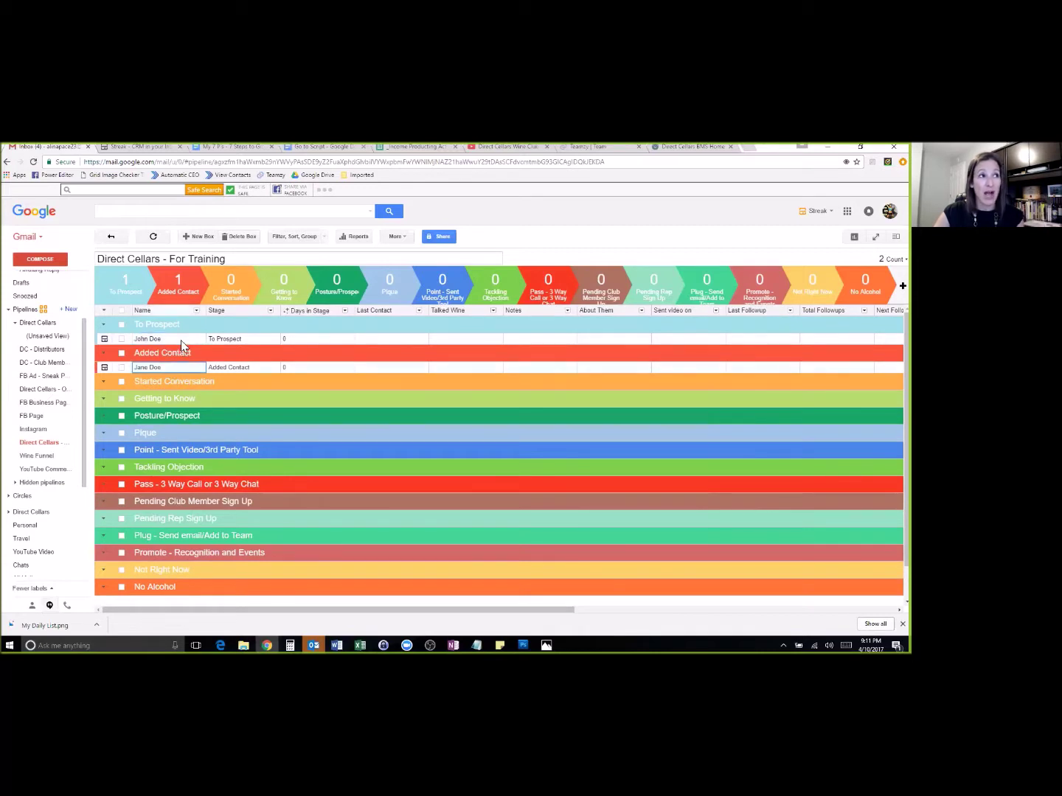
Add a new box named Wine Fairy to the Added Contact stage of the pipeline.
click(197, 237)
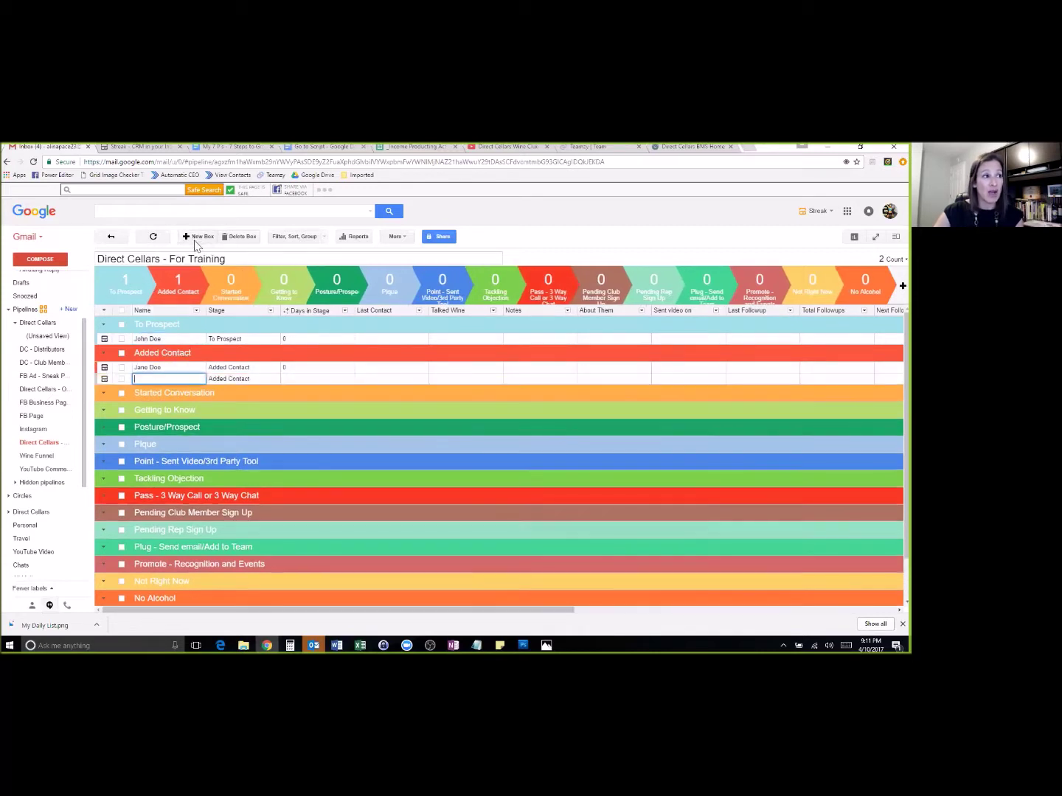
text(Win)
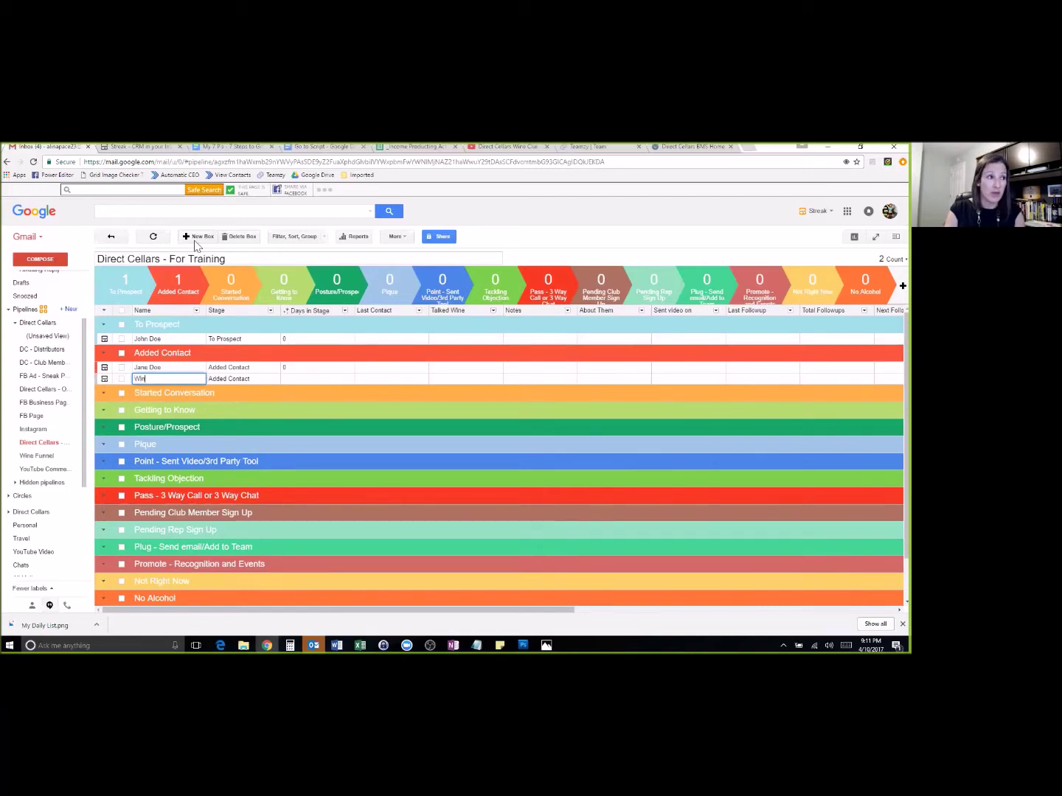
text(e Fairy)
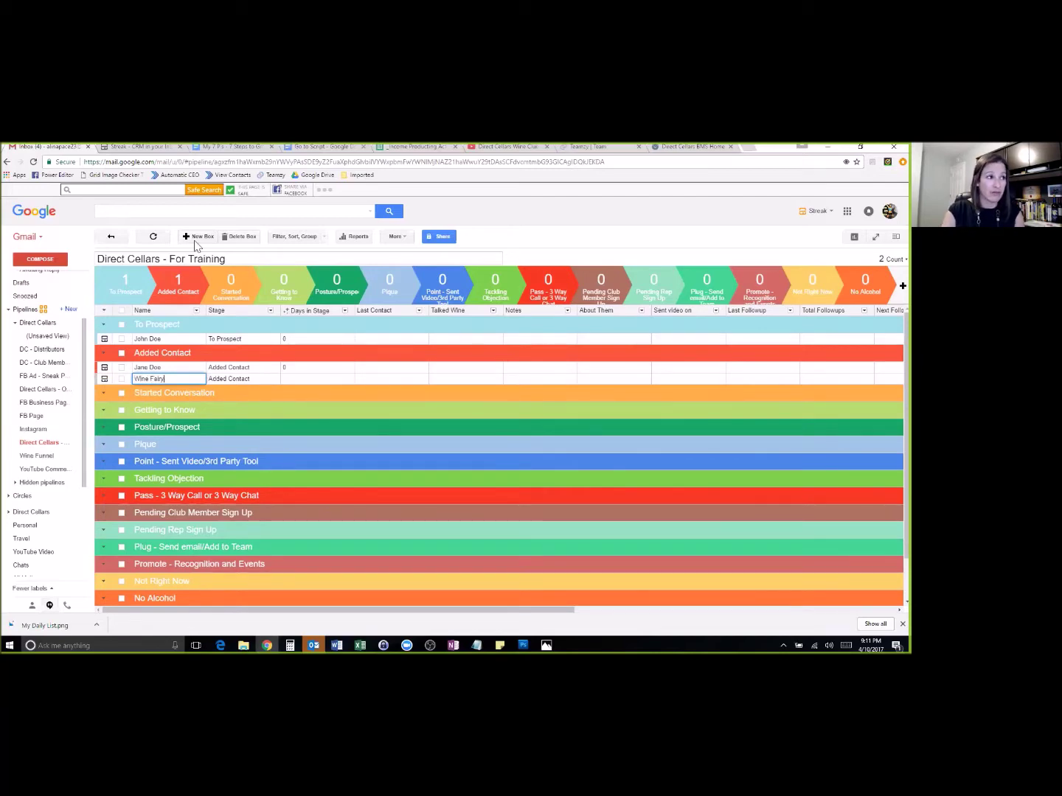
click(294, 378)
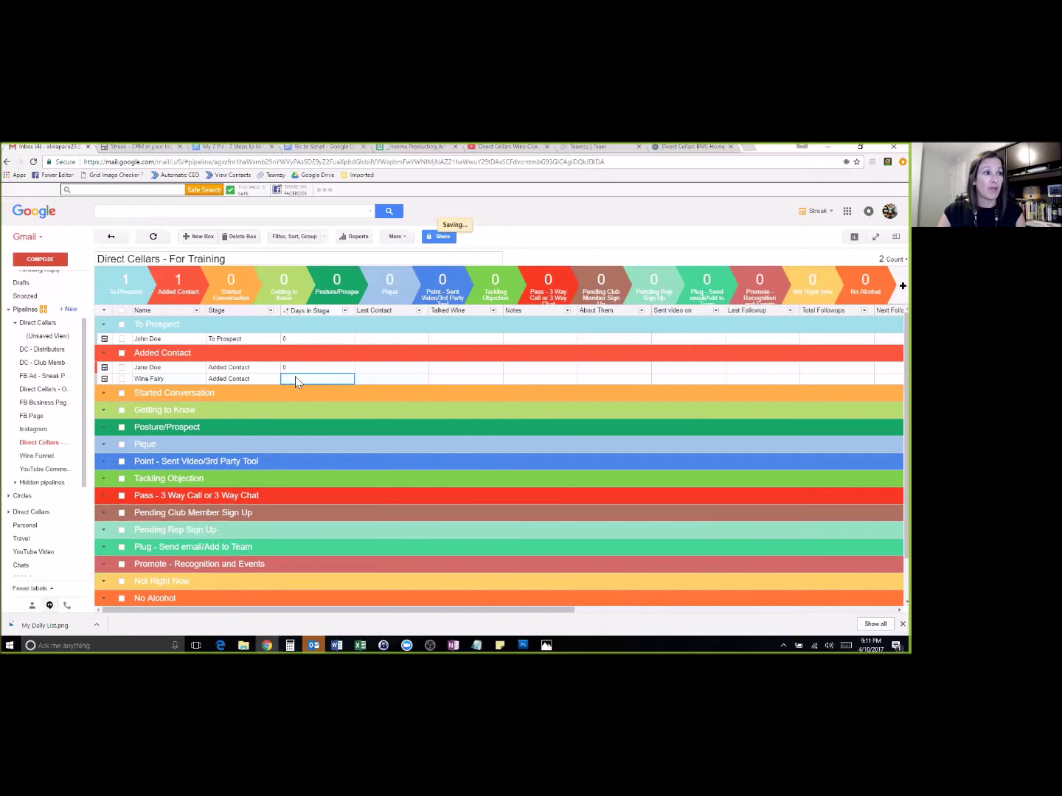
Hide the Stage column in the pipeline.
click(270, 311)
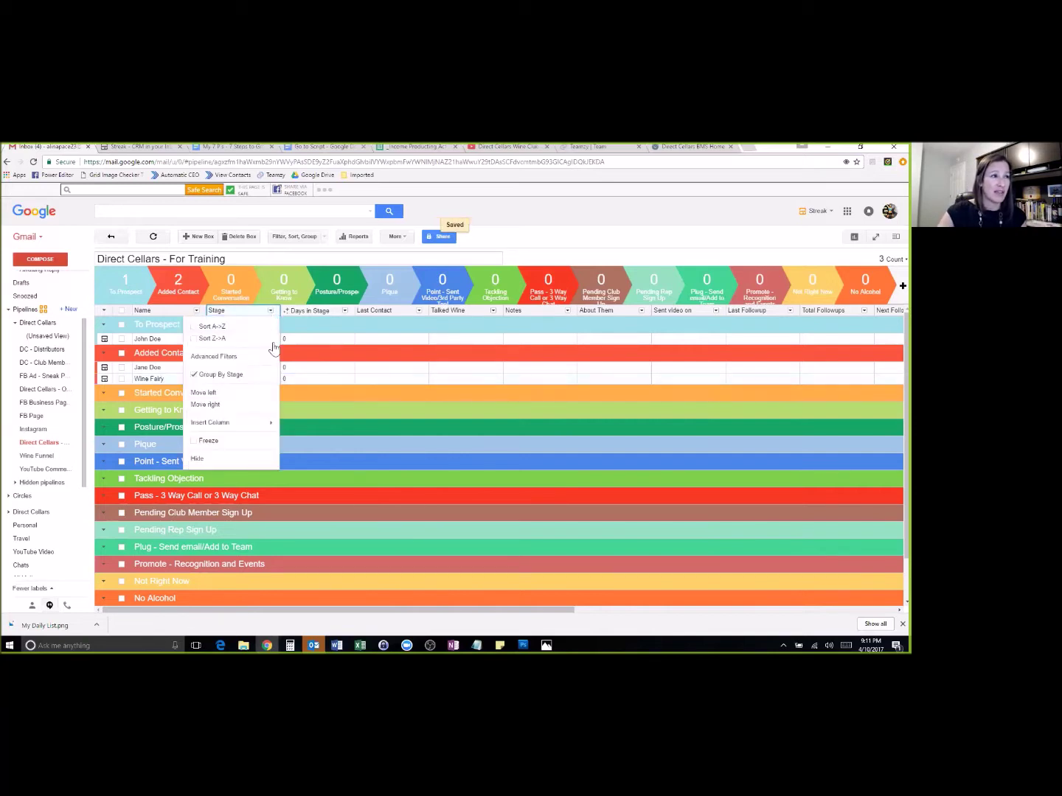
click(214, 456)
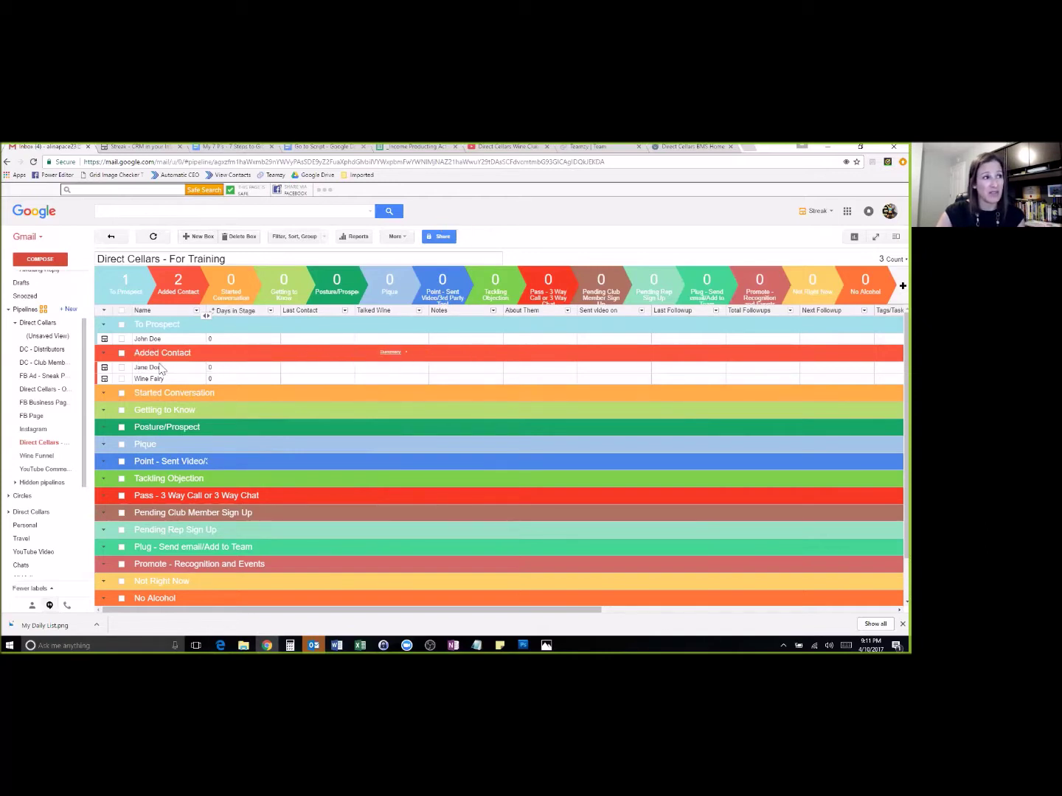
click(185, 341)
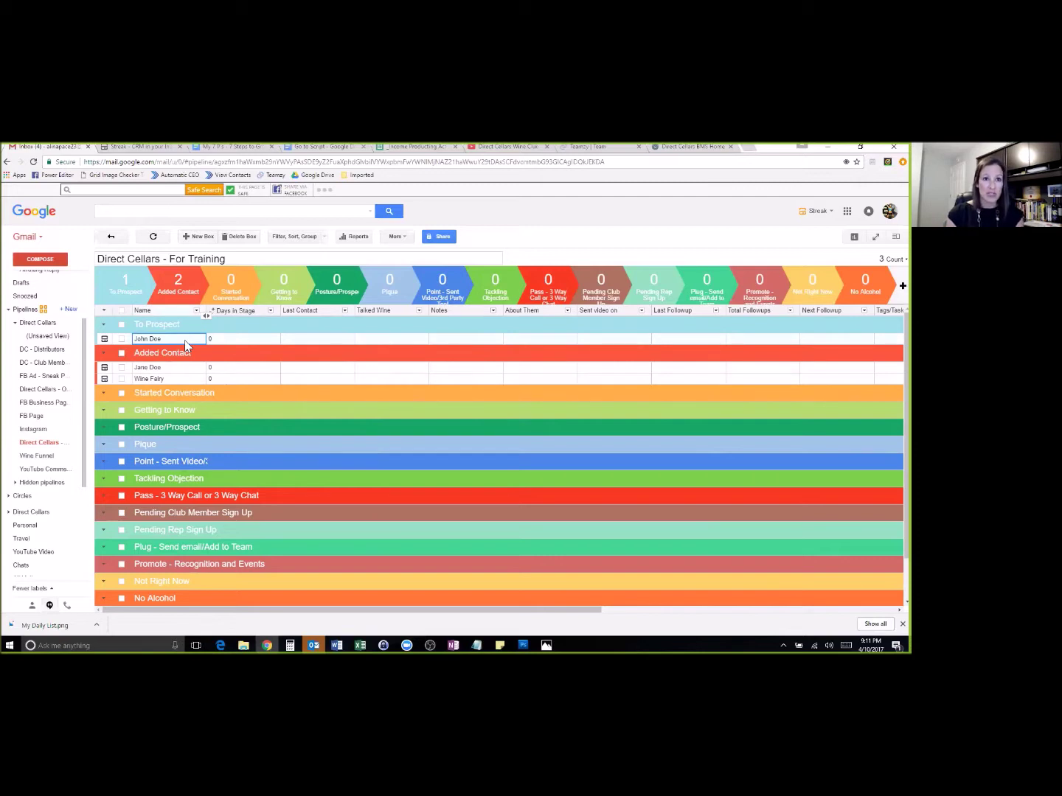
Add another new box named New Friend to the Added Contact stage.
click(185, 373)
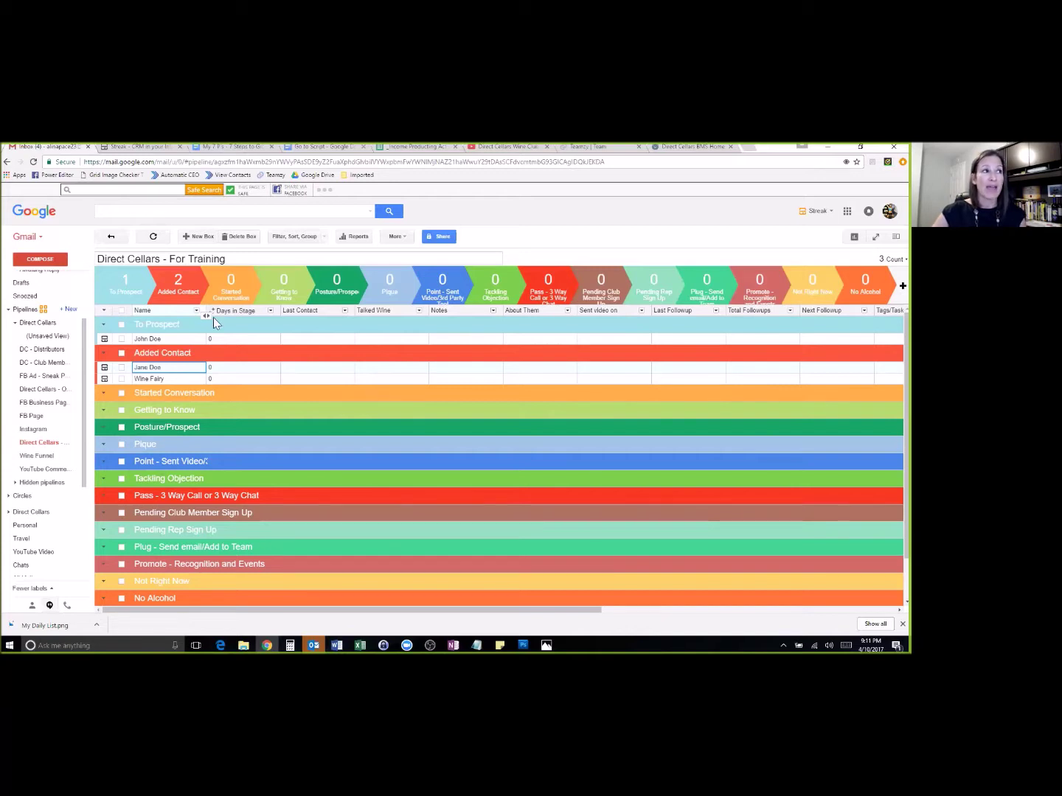
click(200, 239)
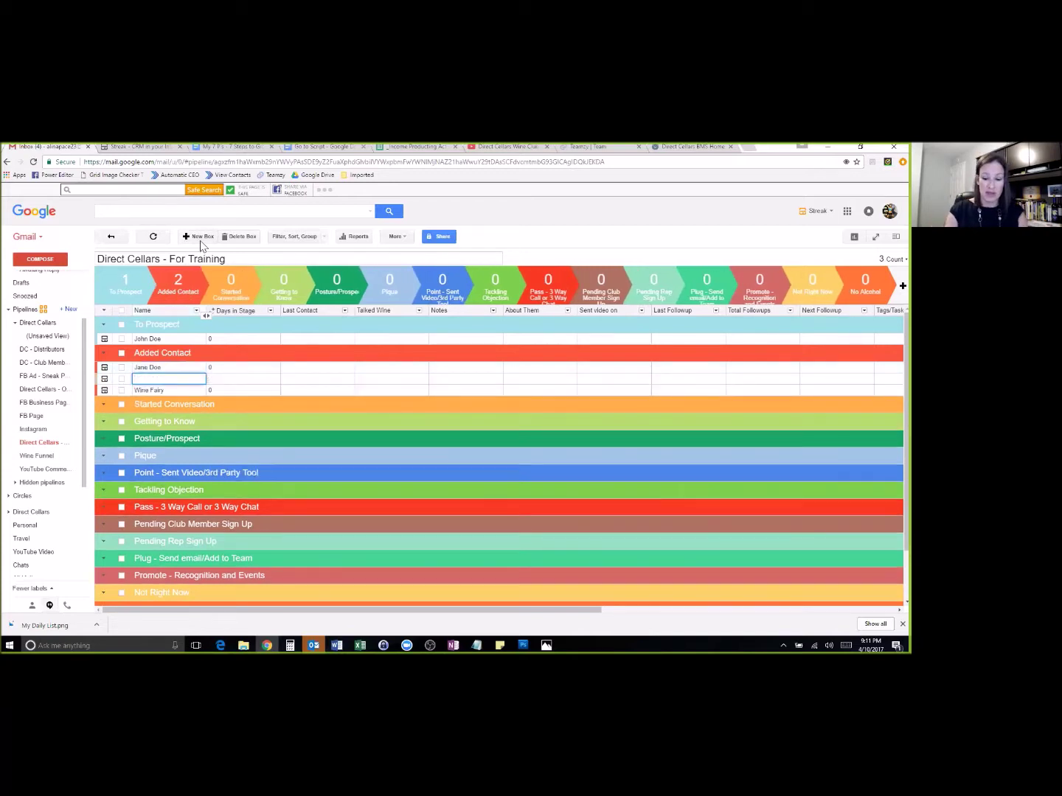
text(New Flen)
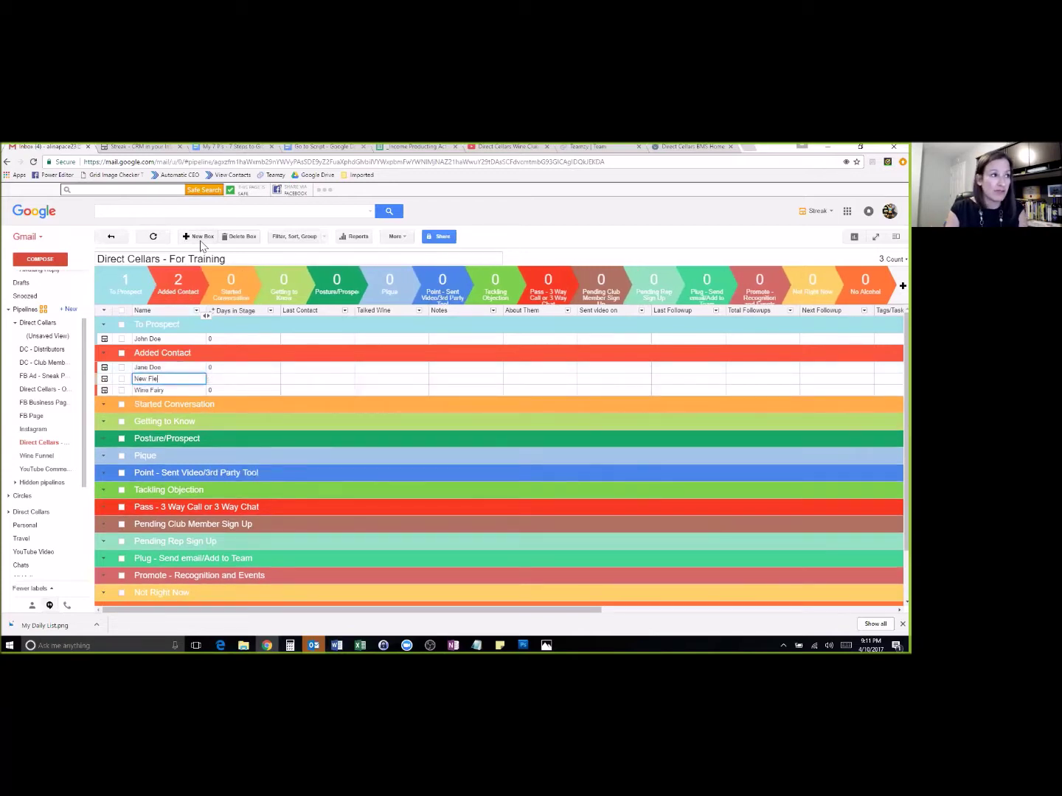
key(BackSpace)
key(BackSpace)
key(BackSpace)
text(riend)
key(Return)
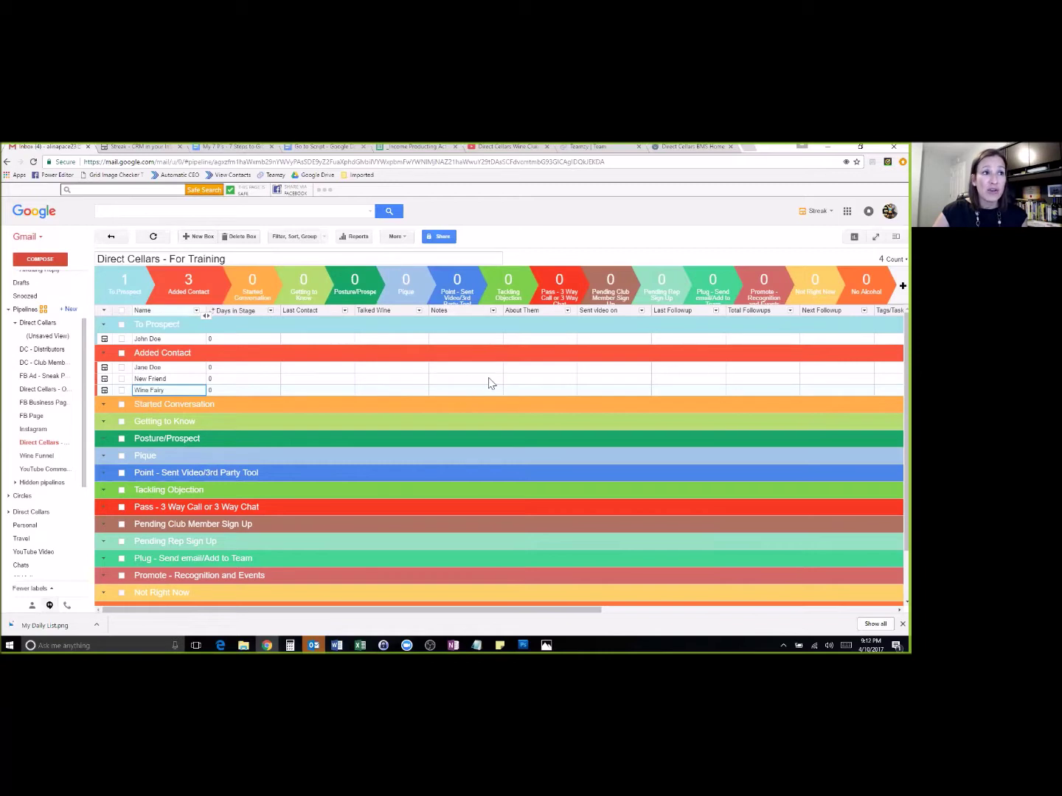
Enter BB Coach in the About Them field of the New Friend box.
click(515, 379)
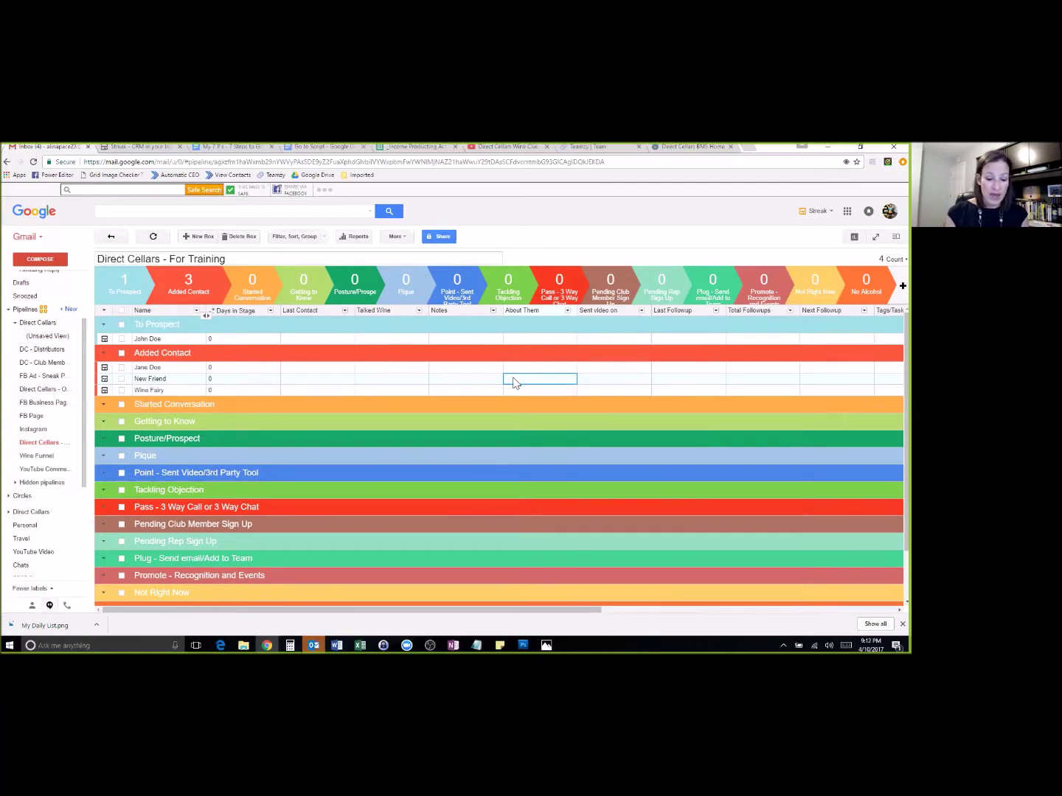
text(BB Coach)
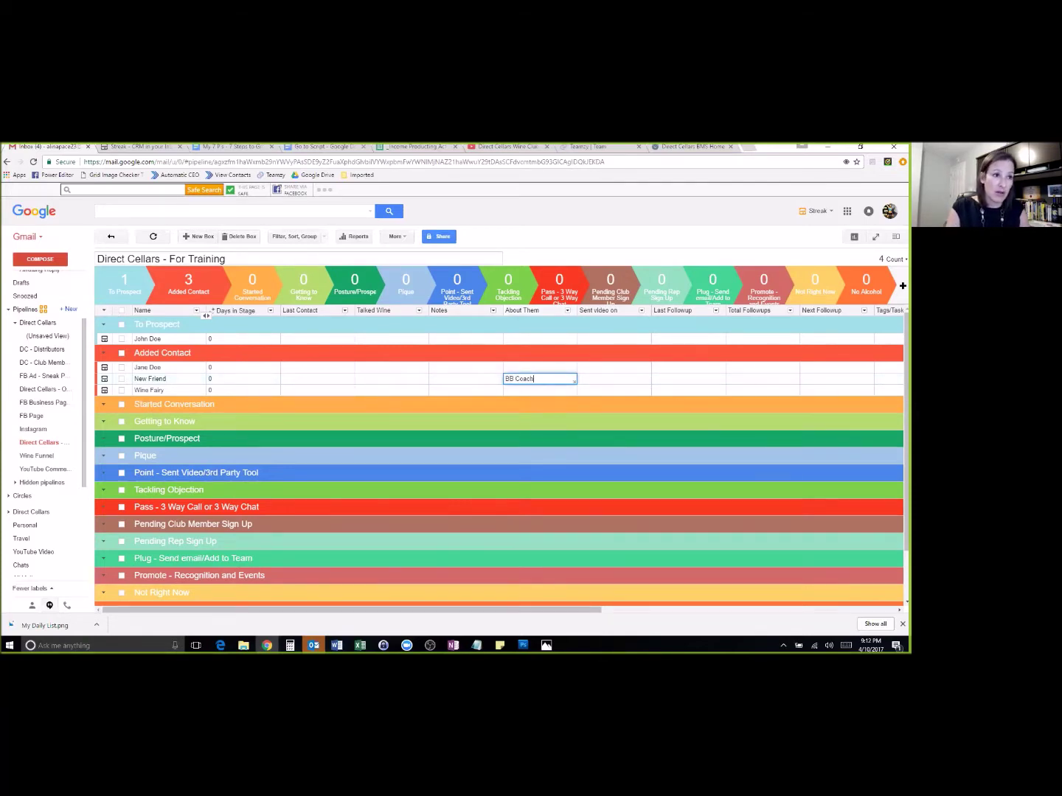
key(Tab)
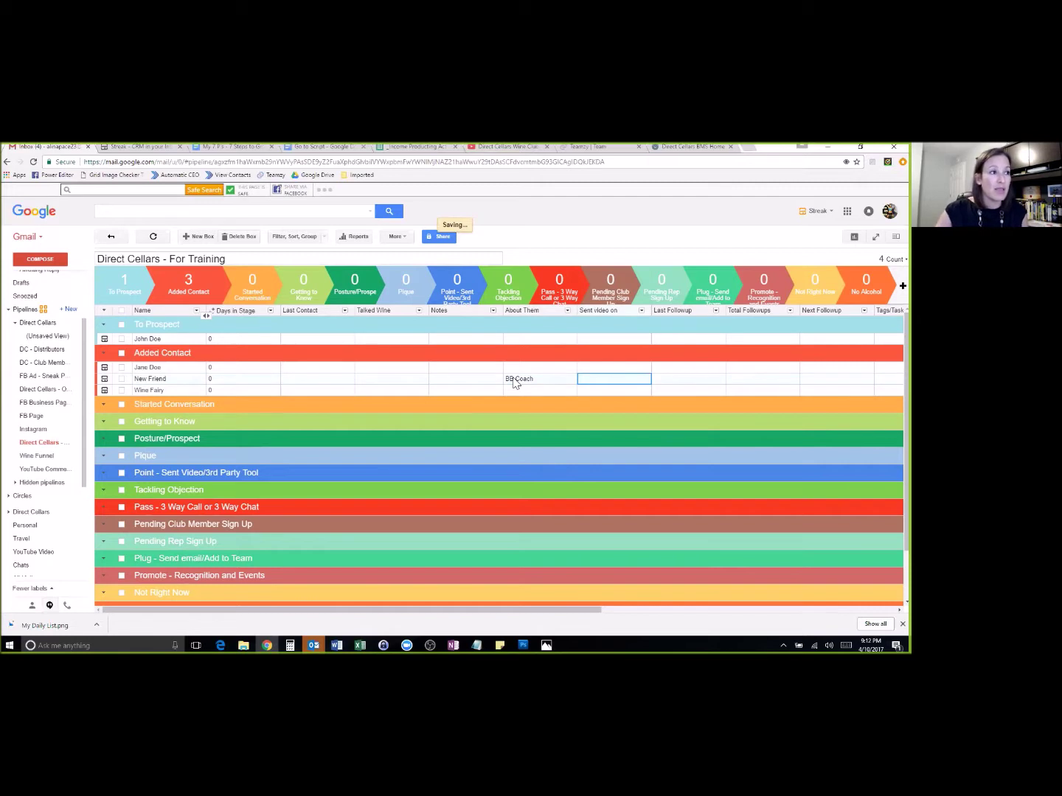
click(523, 381)
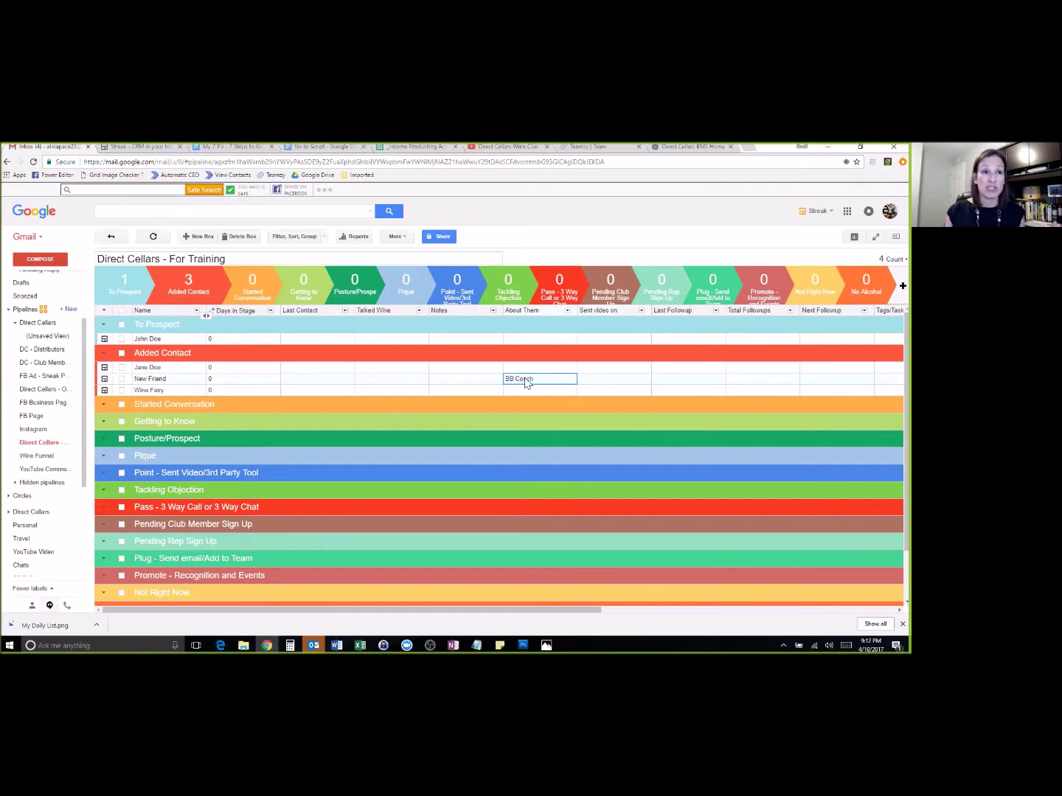
click(227, 379)
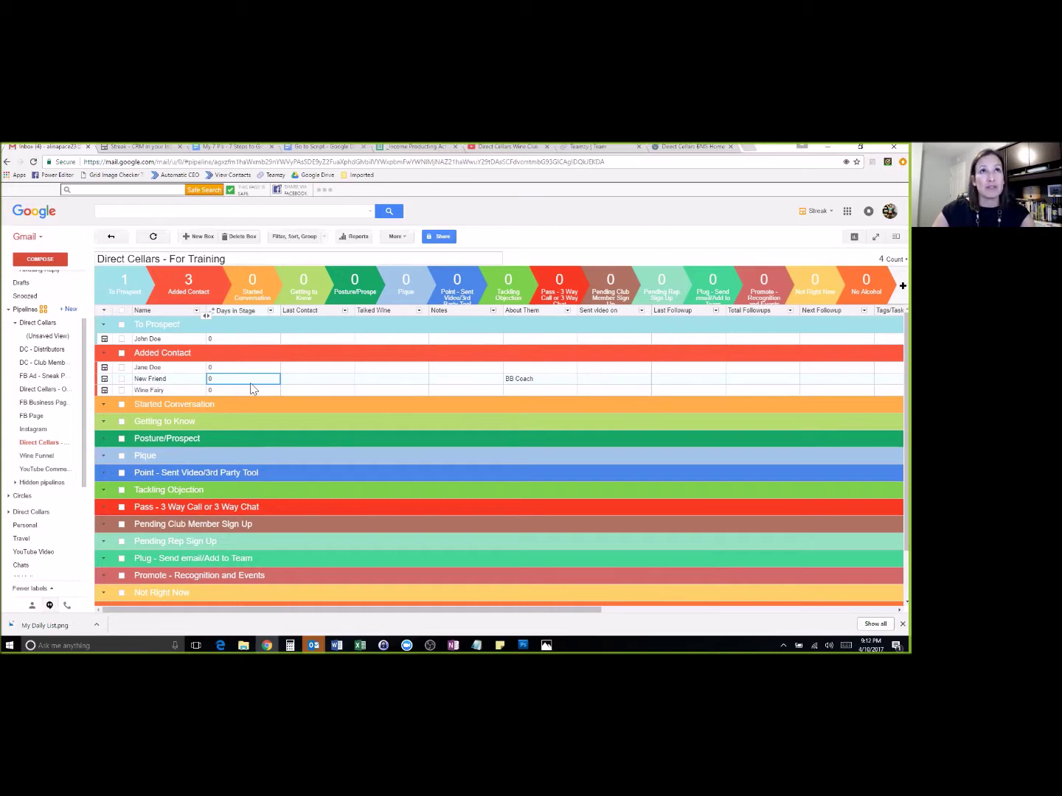
click(190, 380)
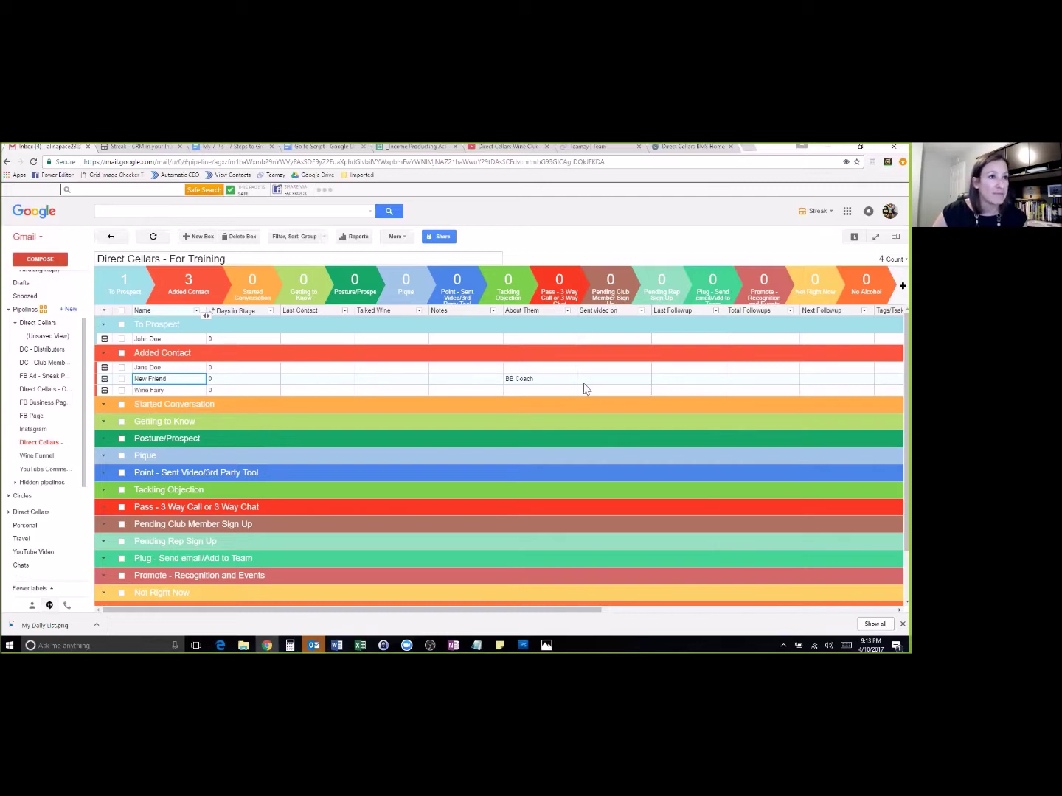
Freeze the Name column so the contact names stay in place while the other columns scroll.
click(752, 381)
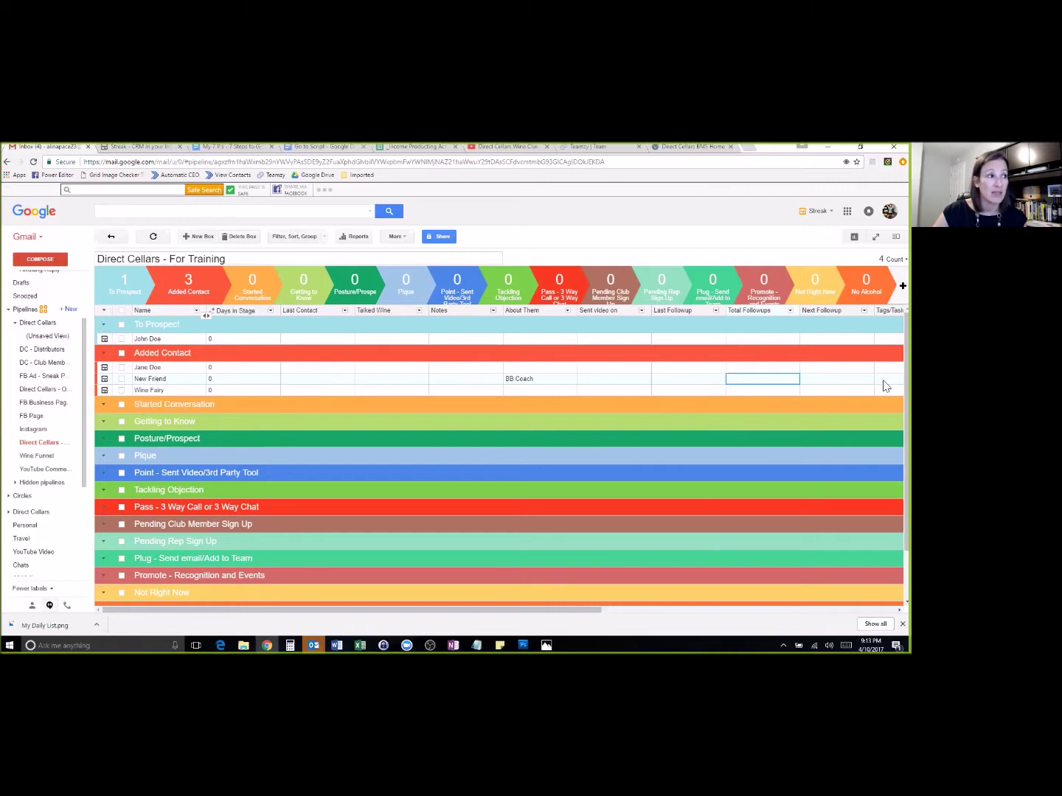
key(Tab)
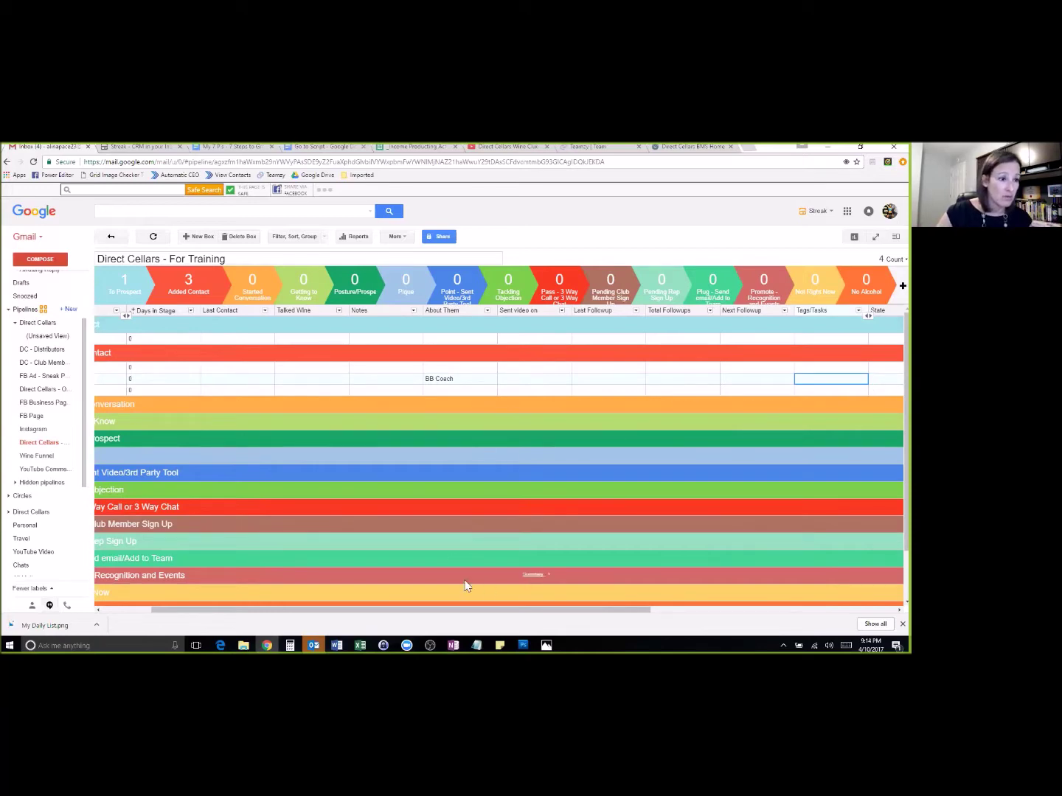
drag(423, 611, 349, 616)
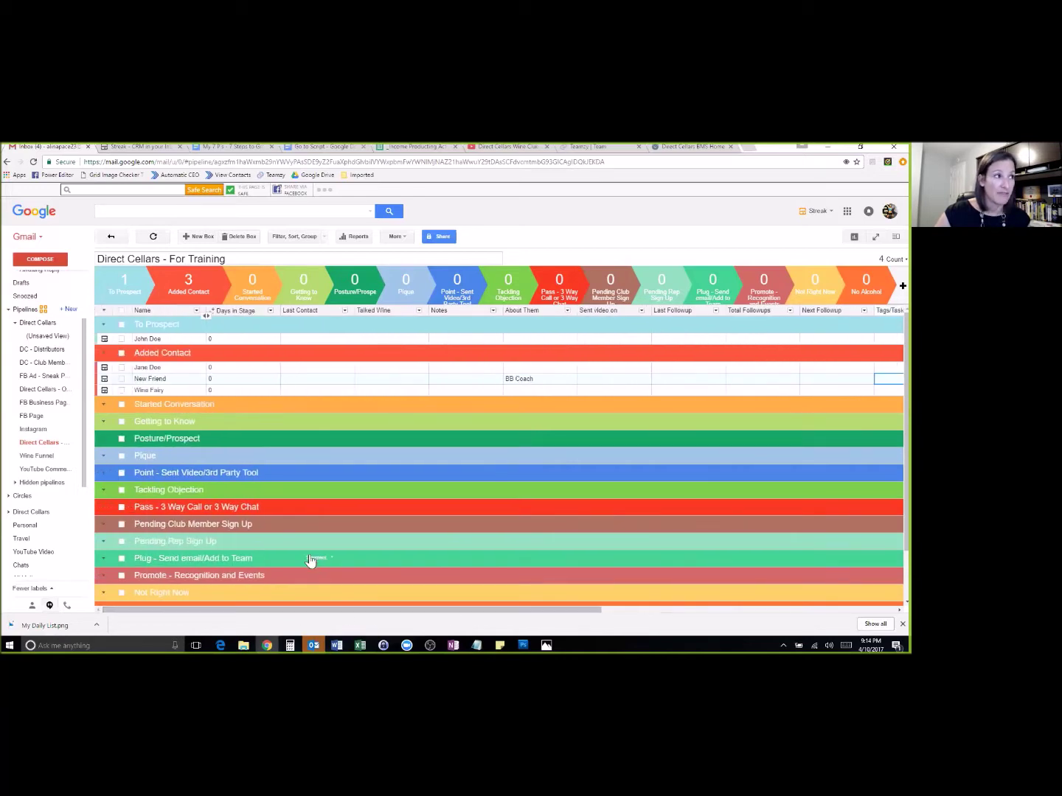
click(197, 312)
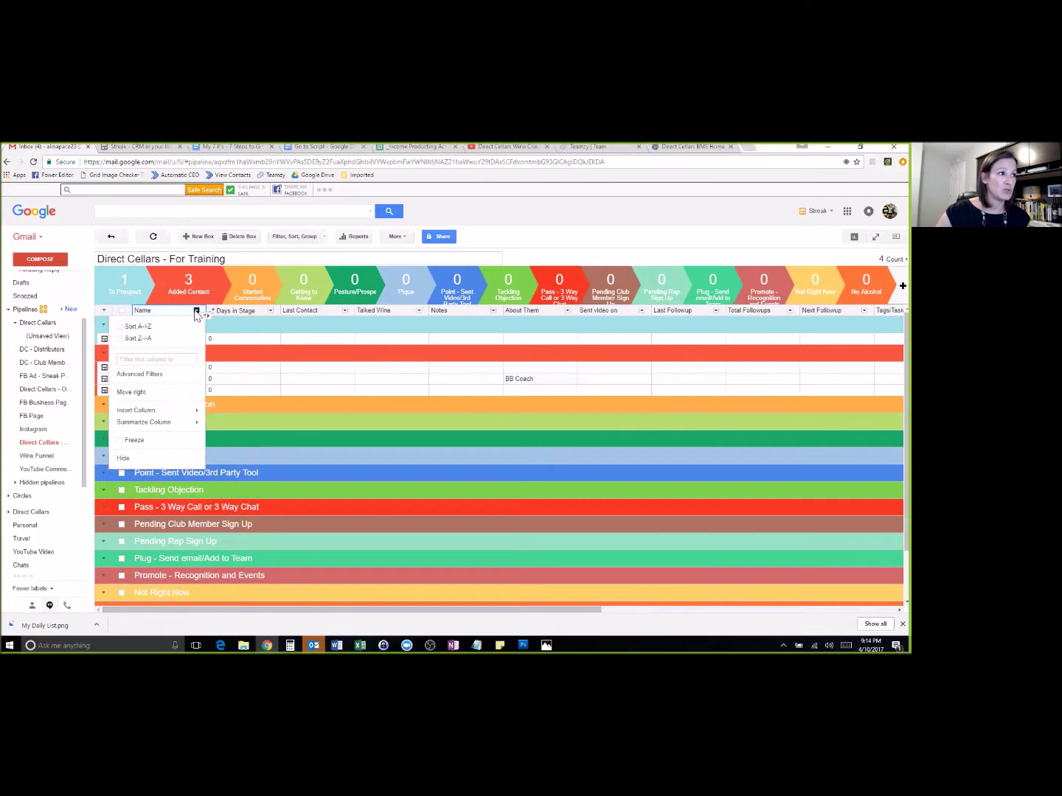
click(172, 441)
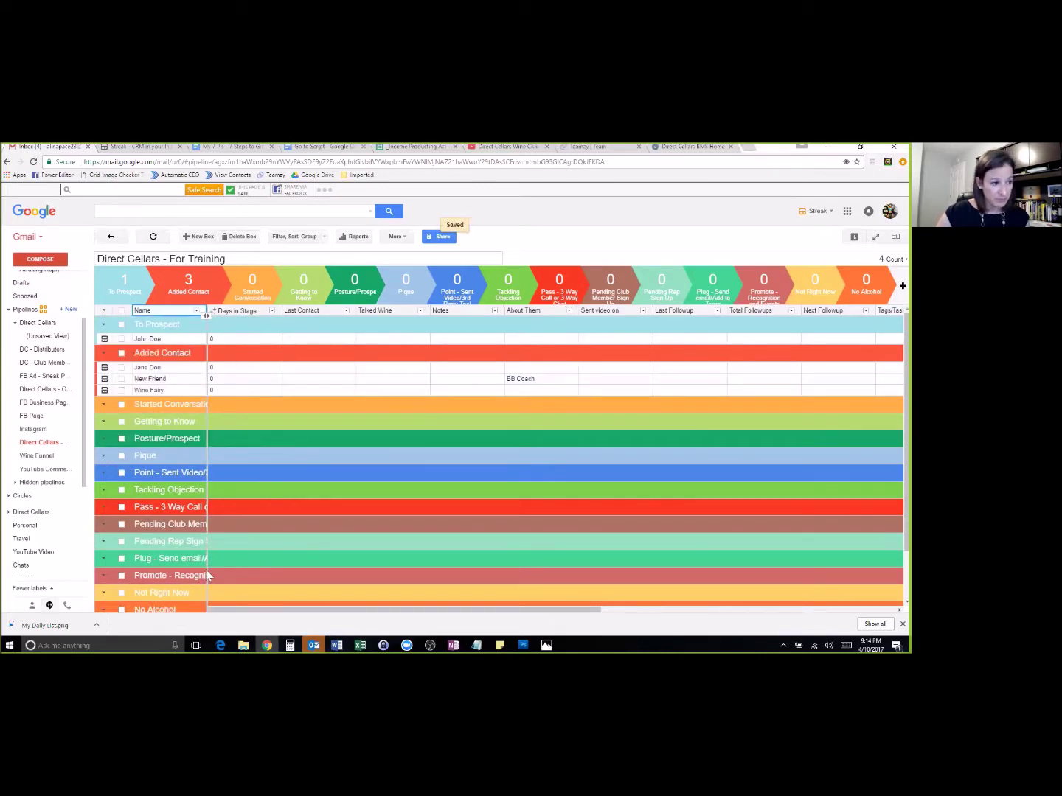
drag(218, 614, 261, 622)
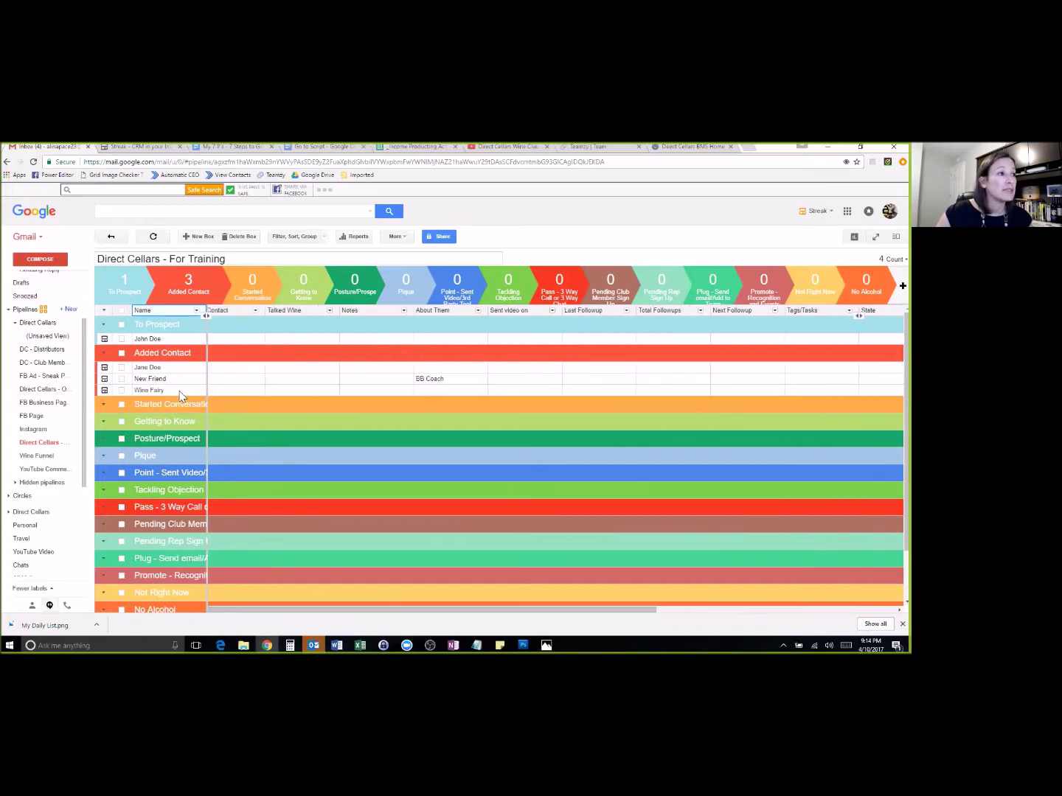
Assign the existing Send hi message option to New Friend's Tags/Tasks field.
click(582, 382)
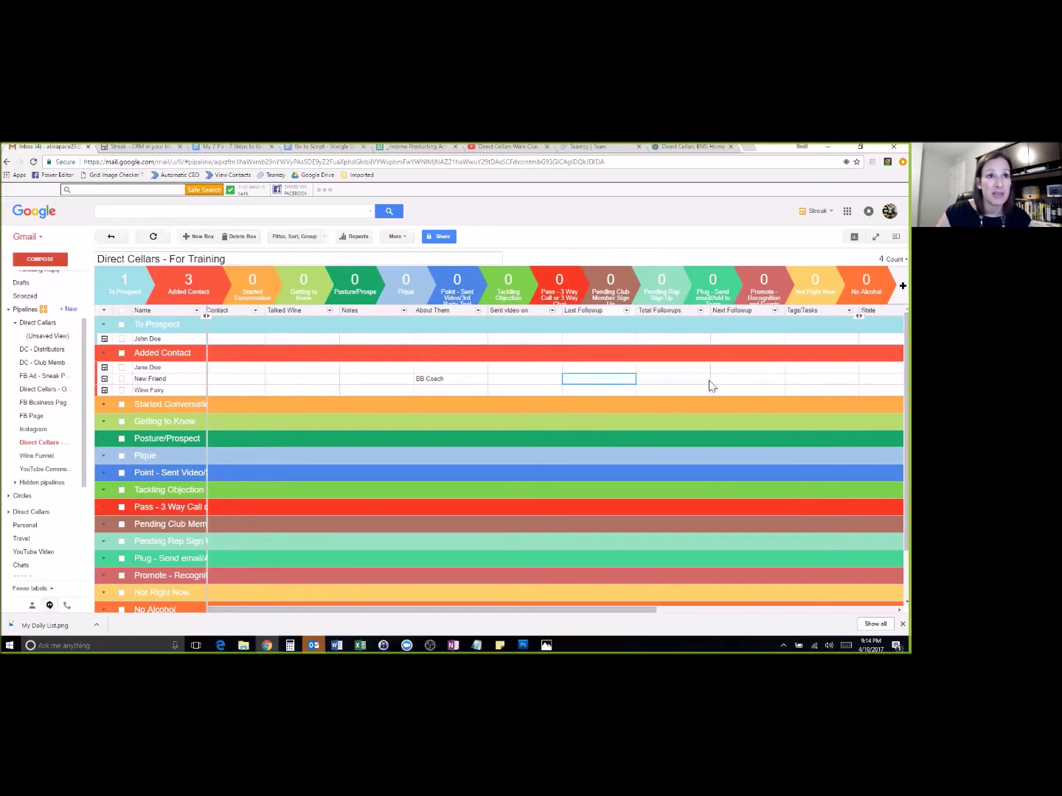
click(800, 383)
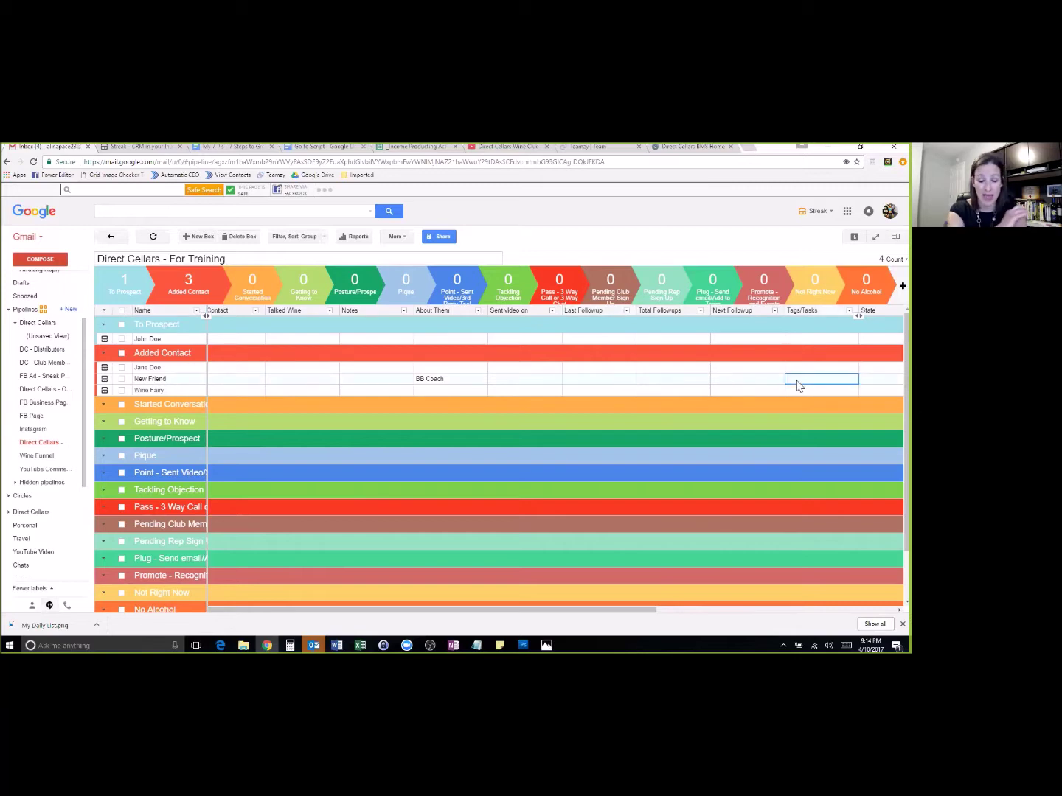
text(send hi m)
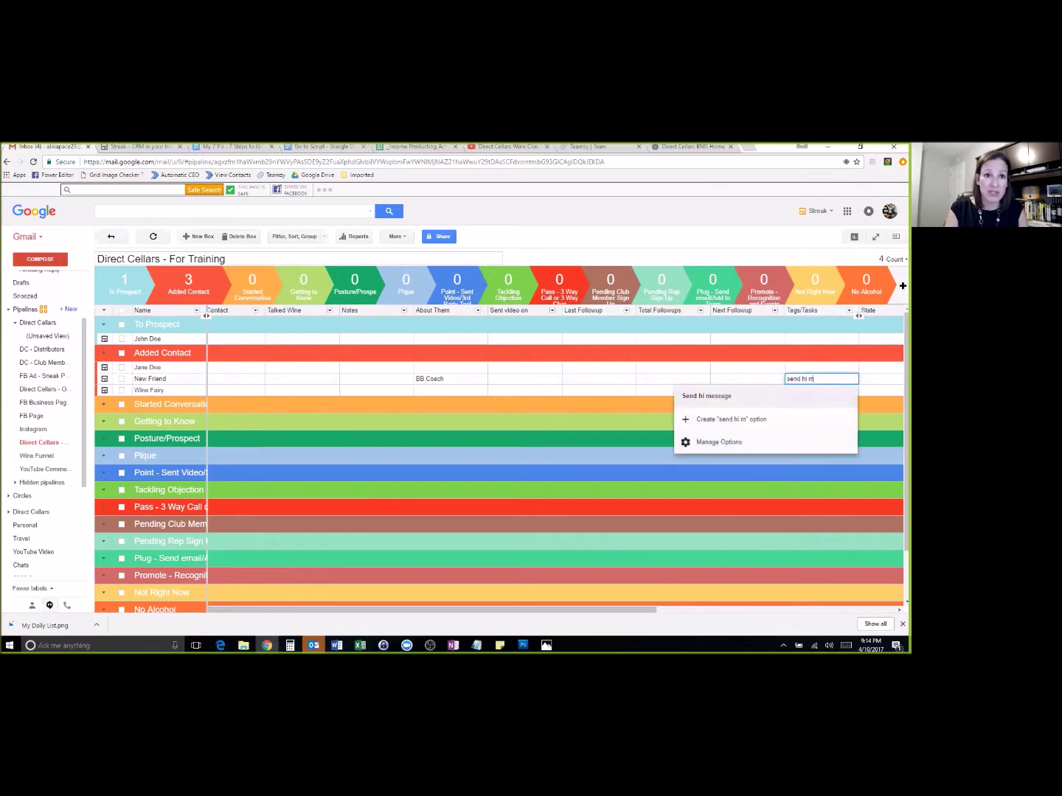
text(essage)
key(Return)
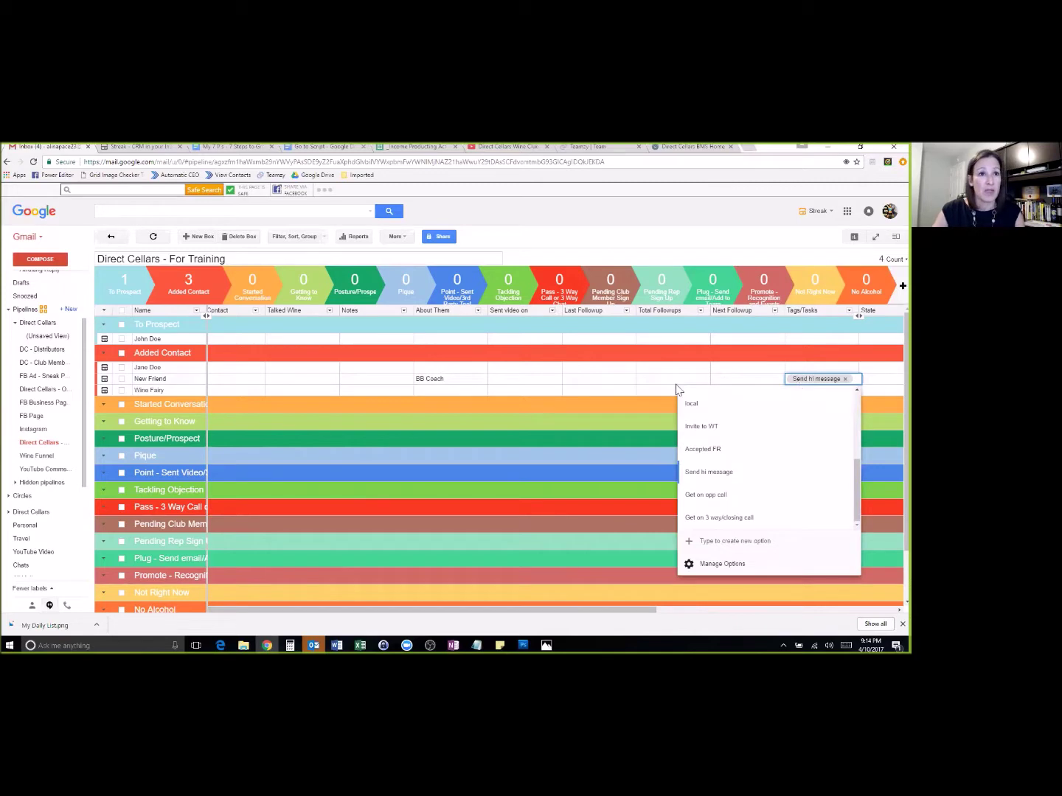
click(589, 389)
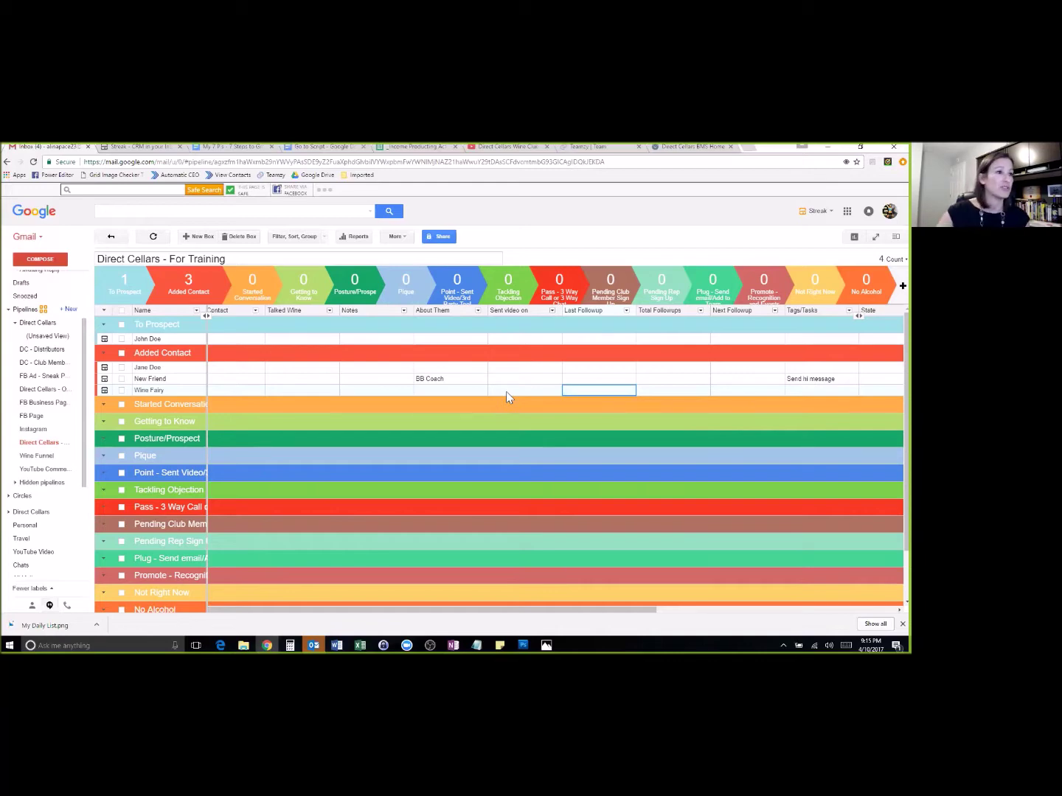
Open the detail page of the New Friend box and review the options in its Stage list.
click(249, 392)
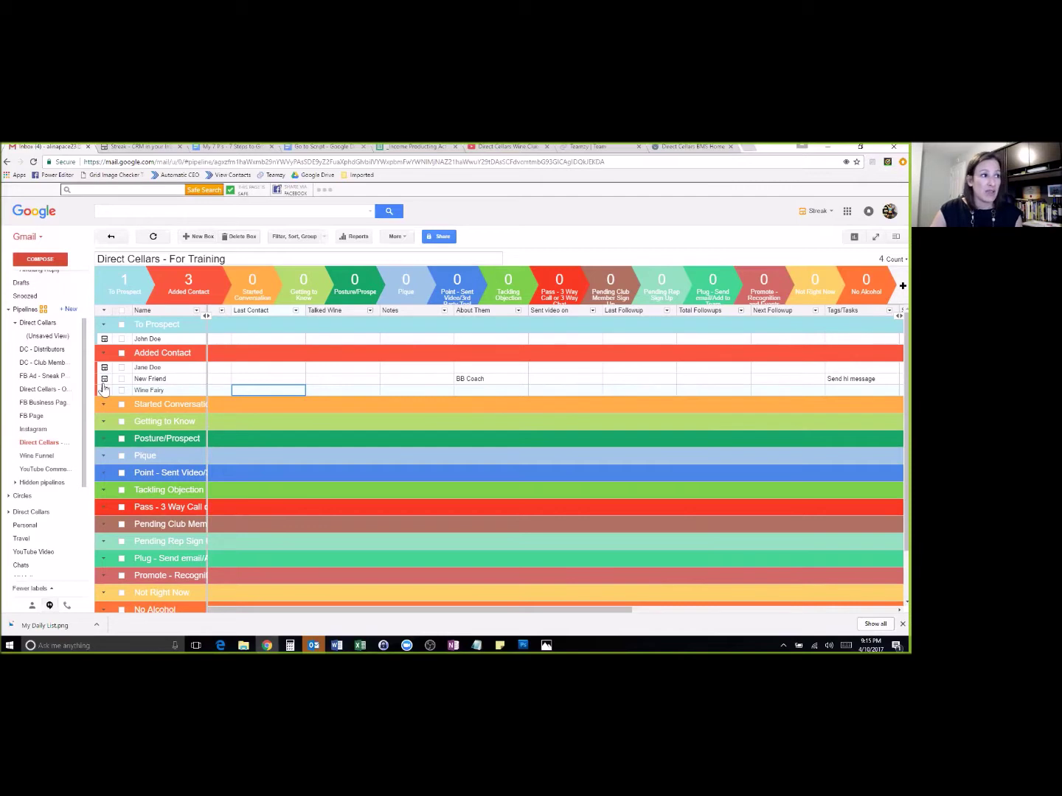
click(104, 381)
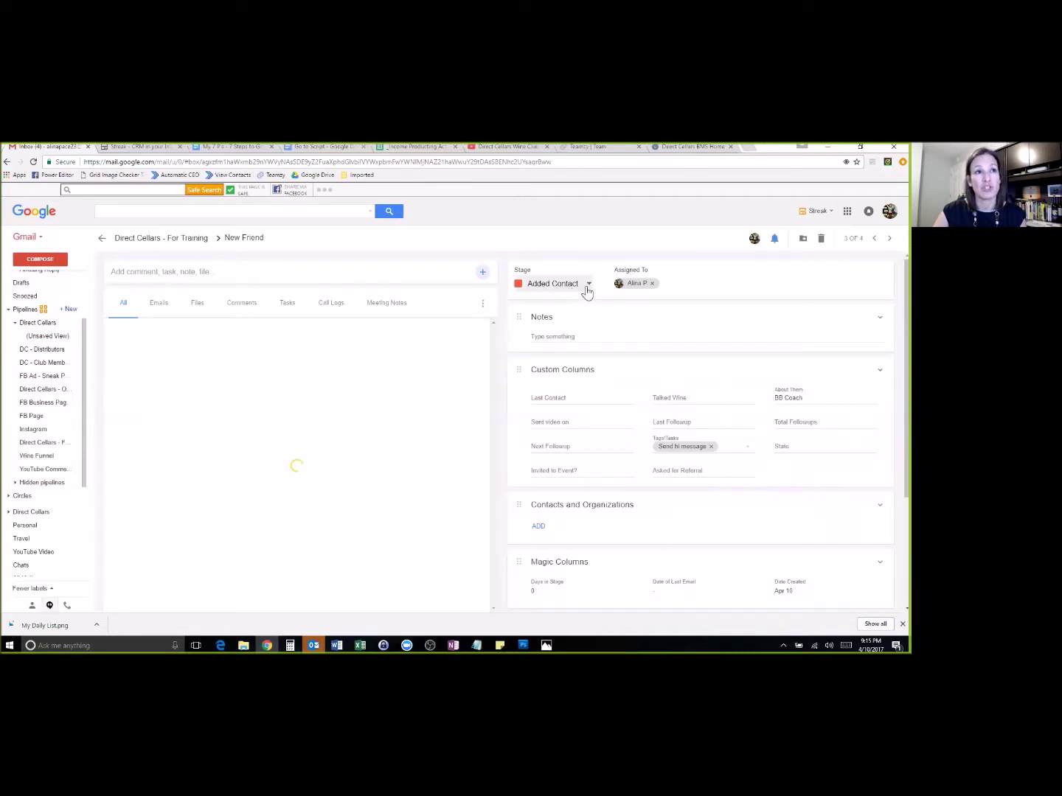
click(588, 288)
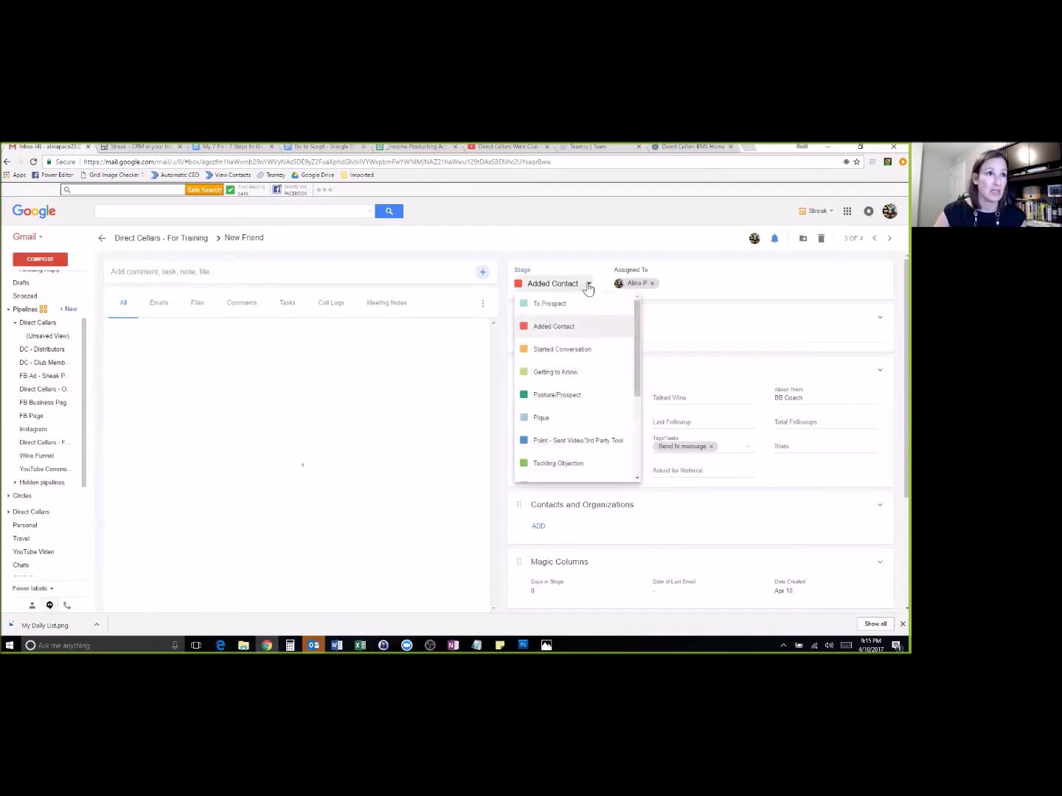
click(559, 352)
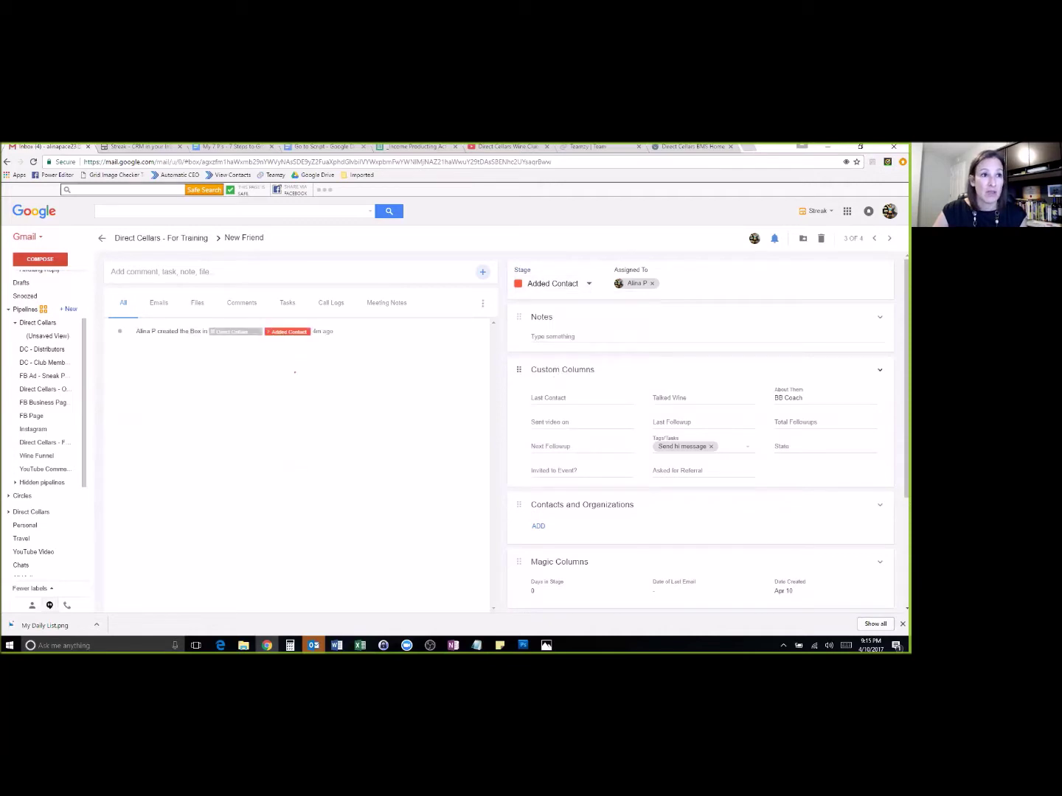
Set New Friend's Last Contact date to April 10, 2017.
click(549, 398)
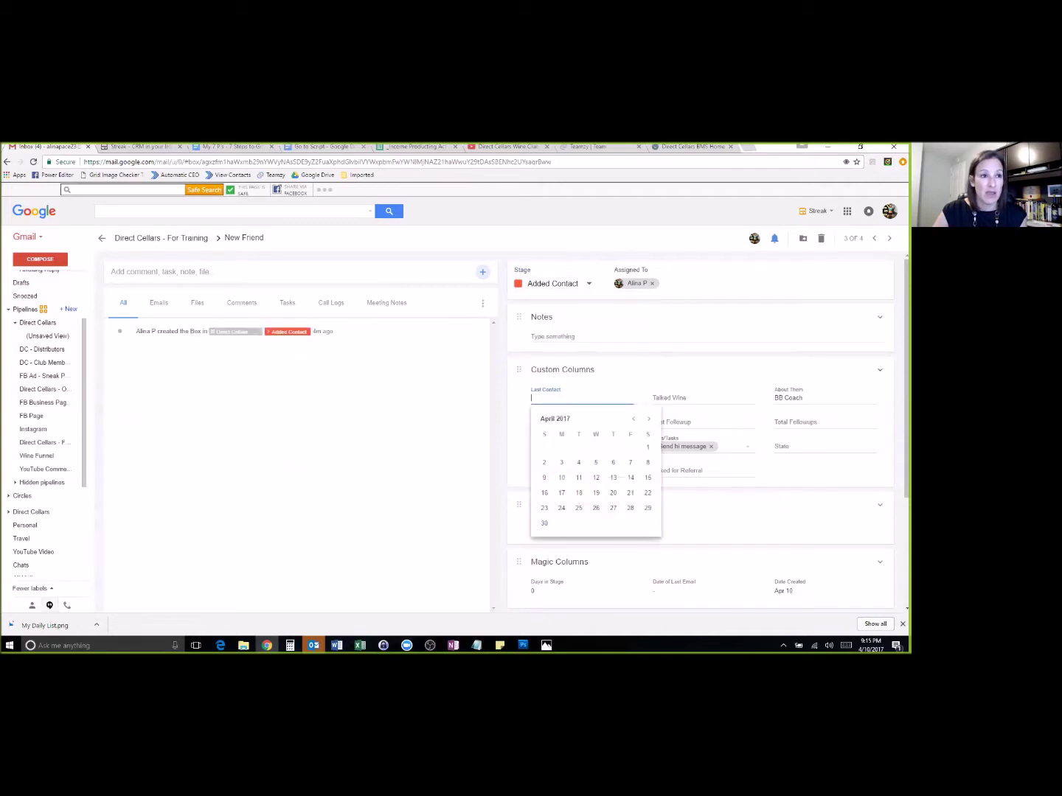
click(562, 479)
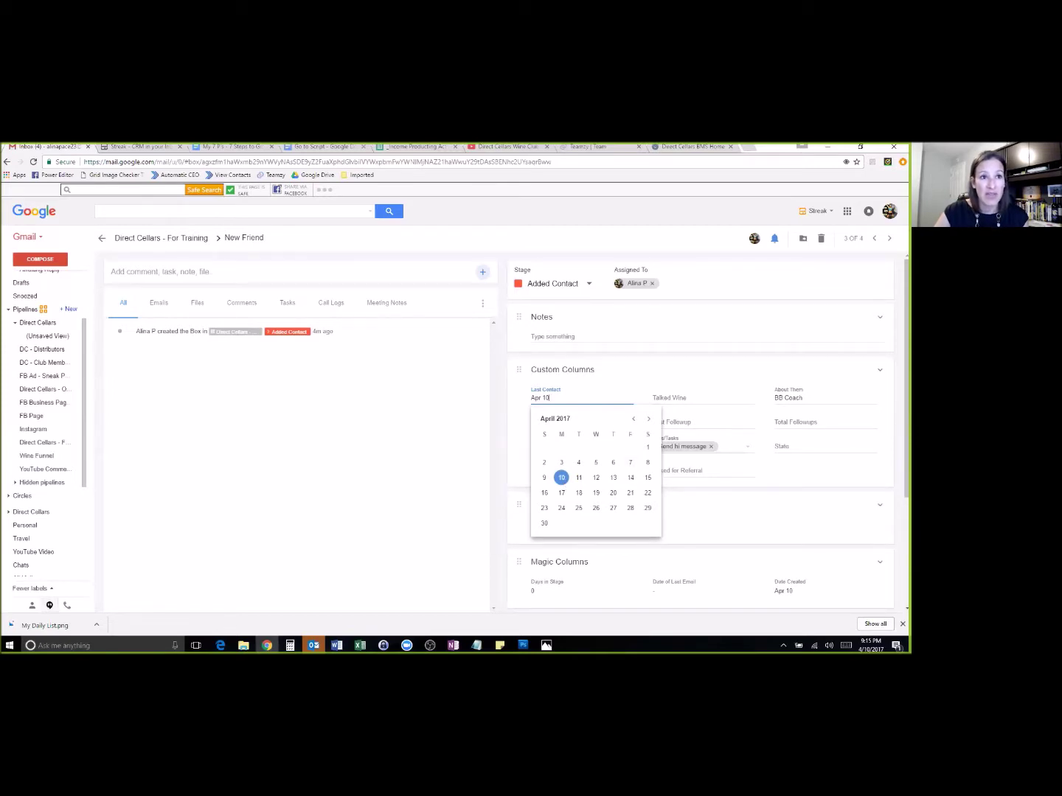
click(811, 397)
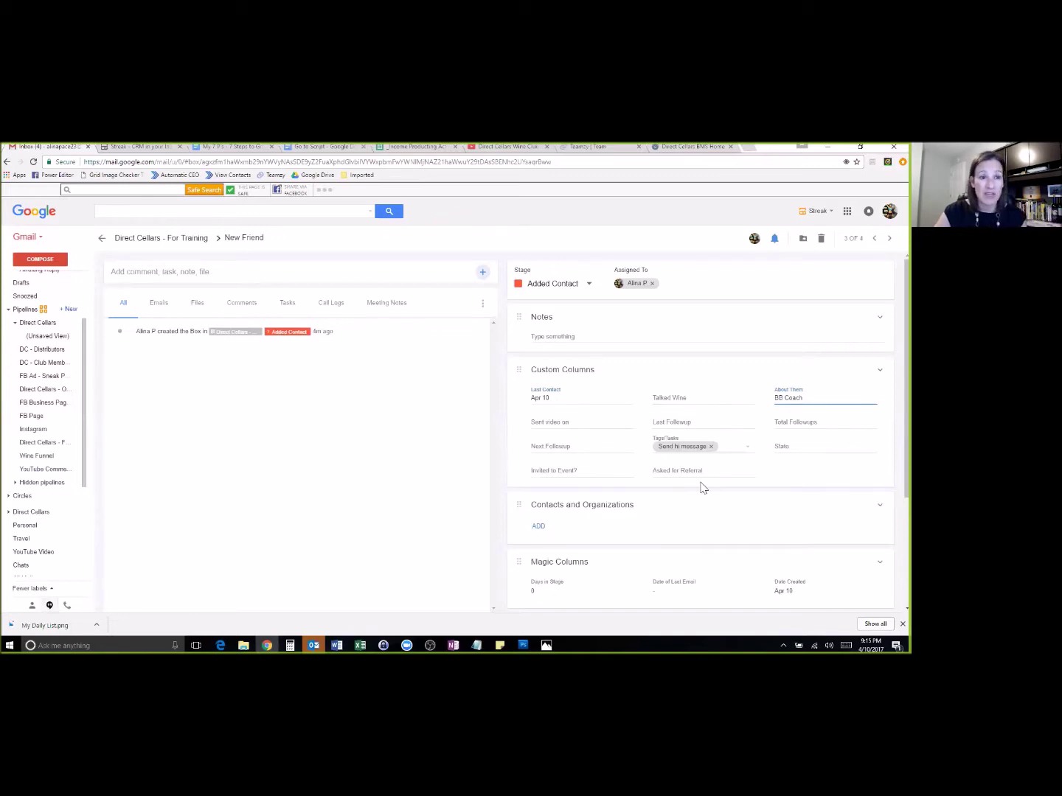
Replace New Friend's Send hi message tag with the existing Send good morning image option and return to the pipeline.
click(711, 447)
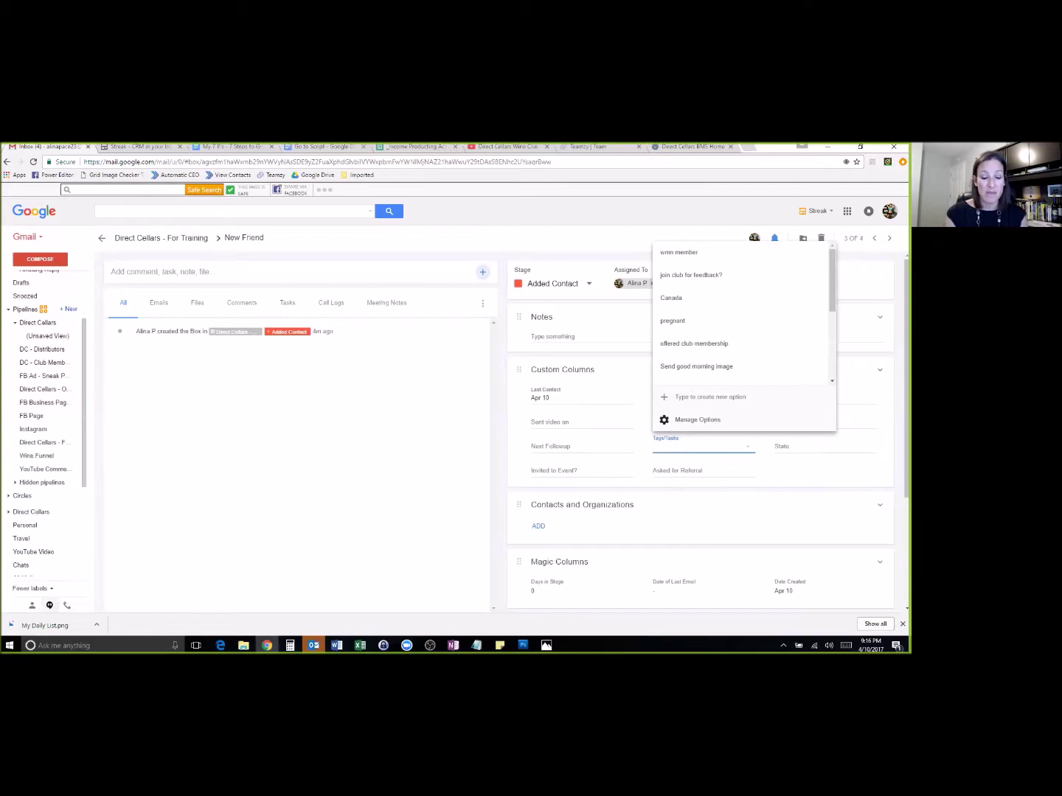
text(send)
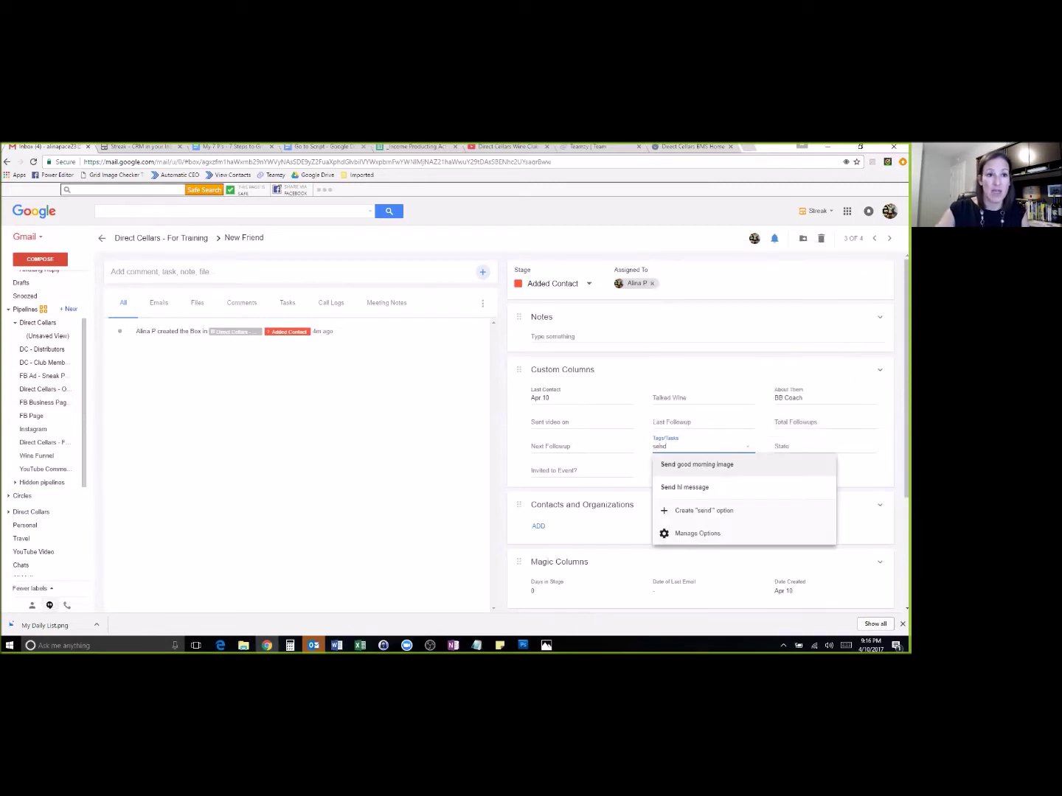
click(709, 464)
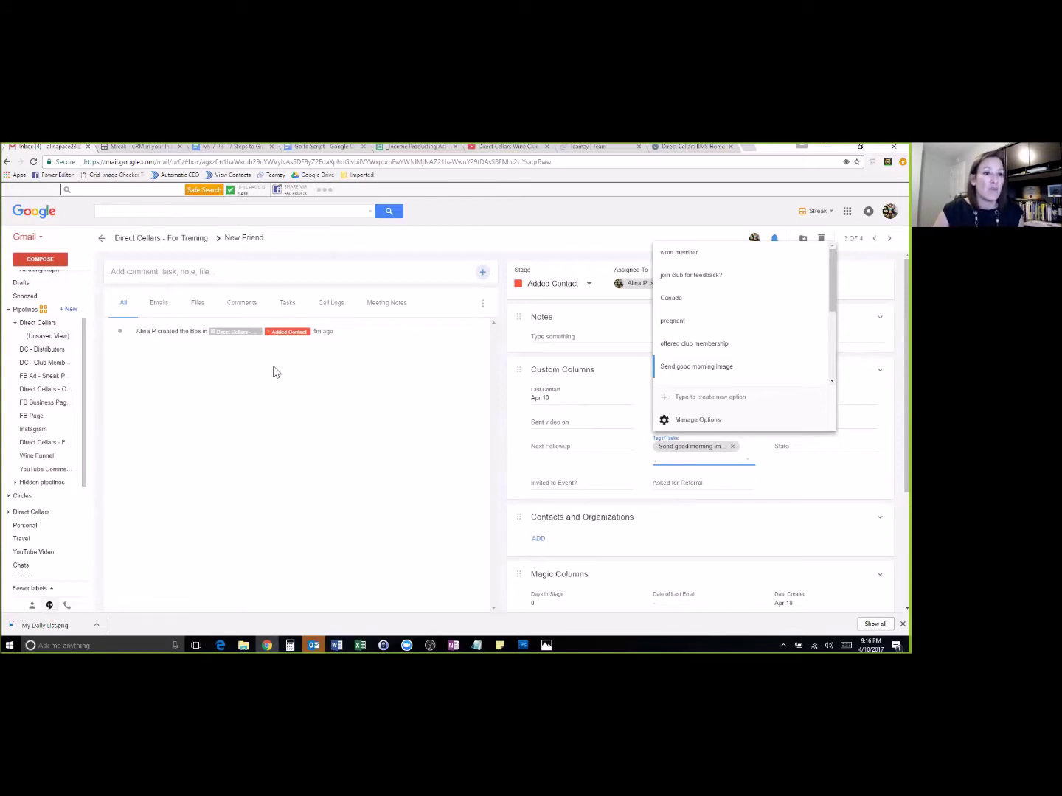
click(100, 243)
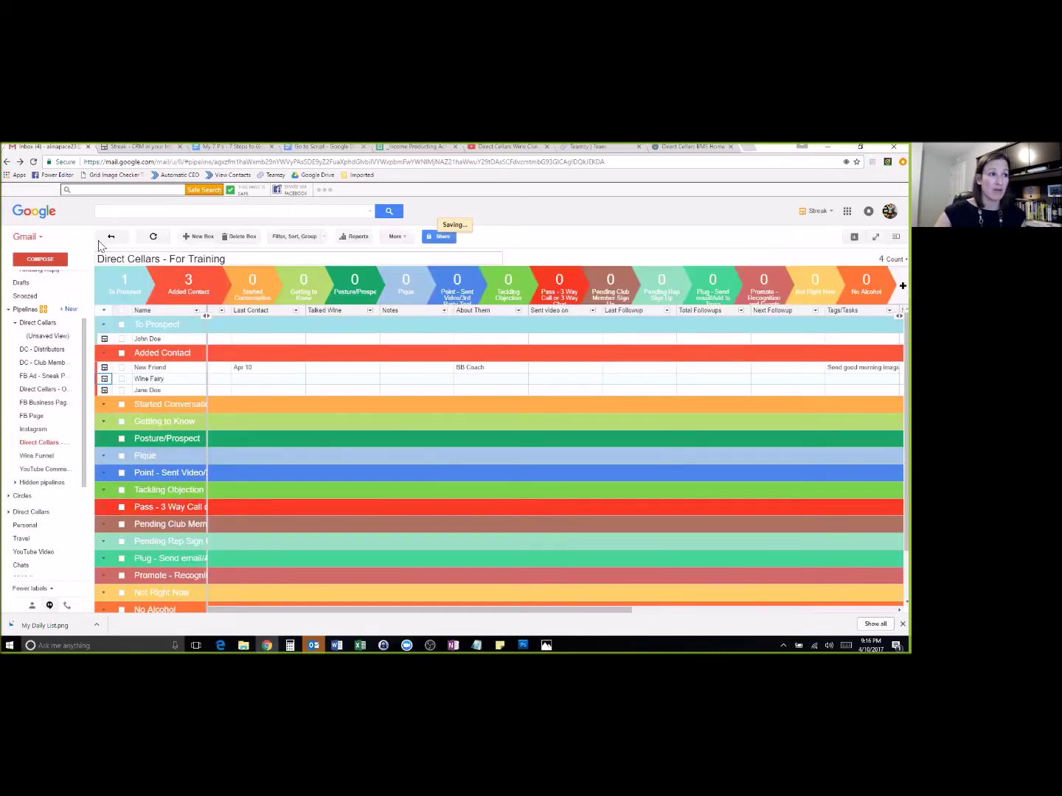
Move the New Friend box from Added Contact to the Started Conversation stage and return to the pipeline.
click(104, 407)
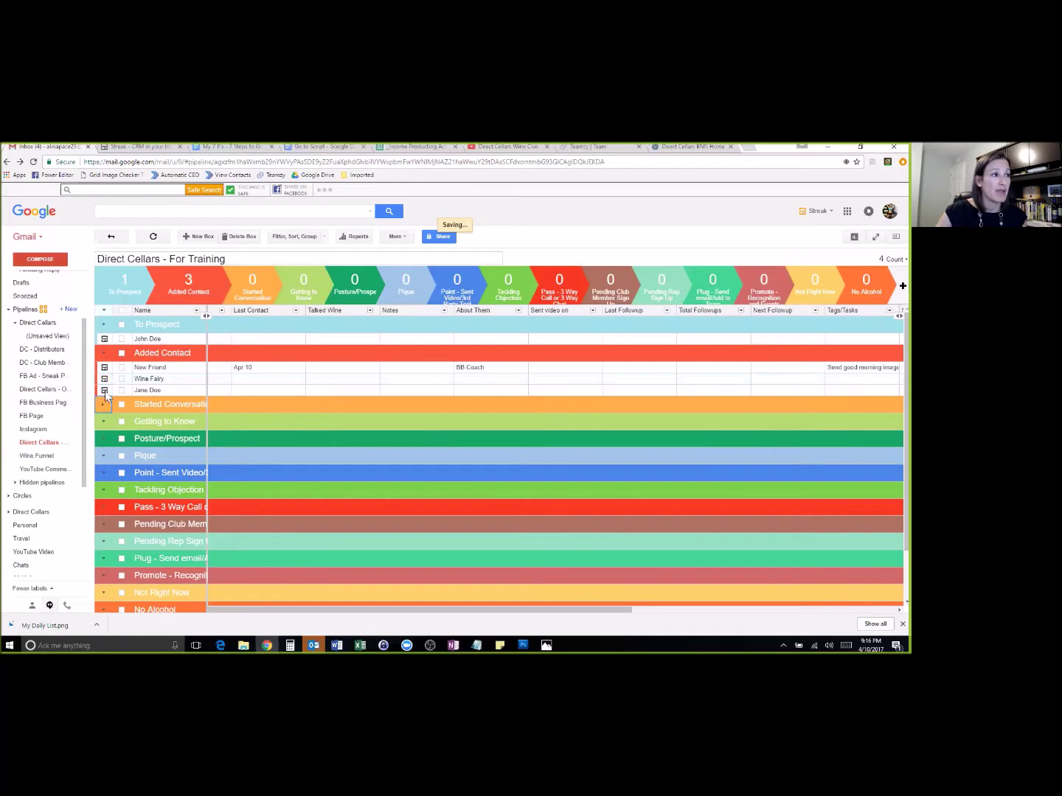
click(104, 368)
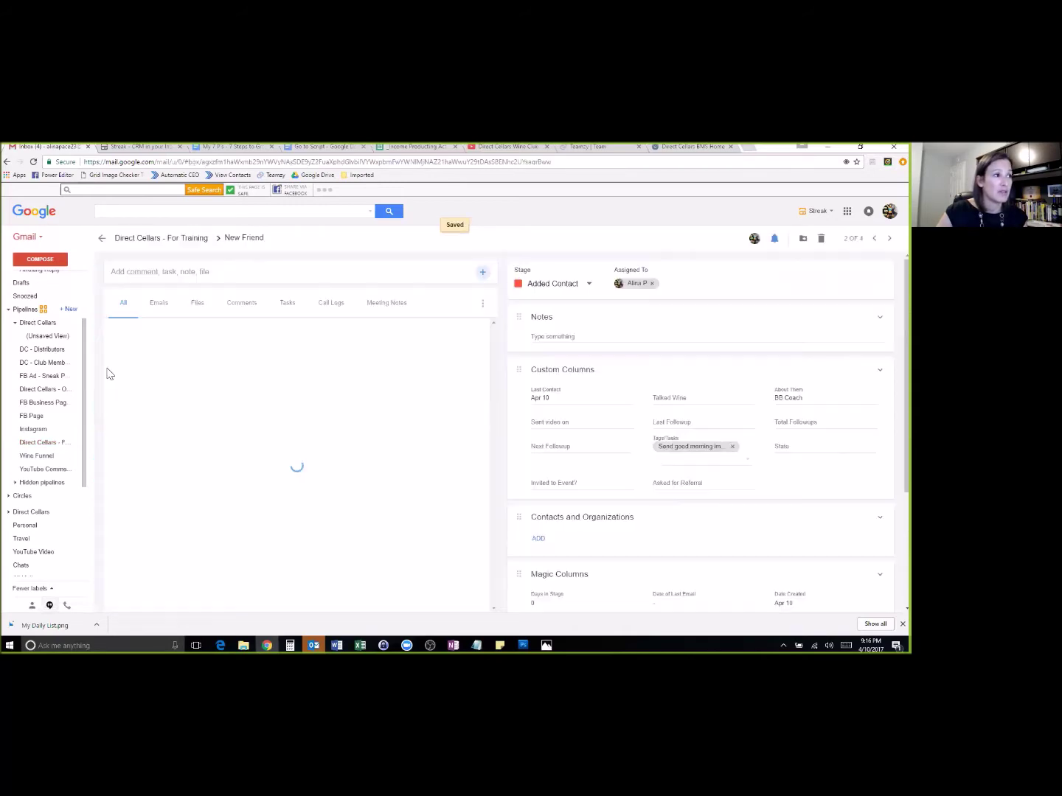
click(532, 288)
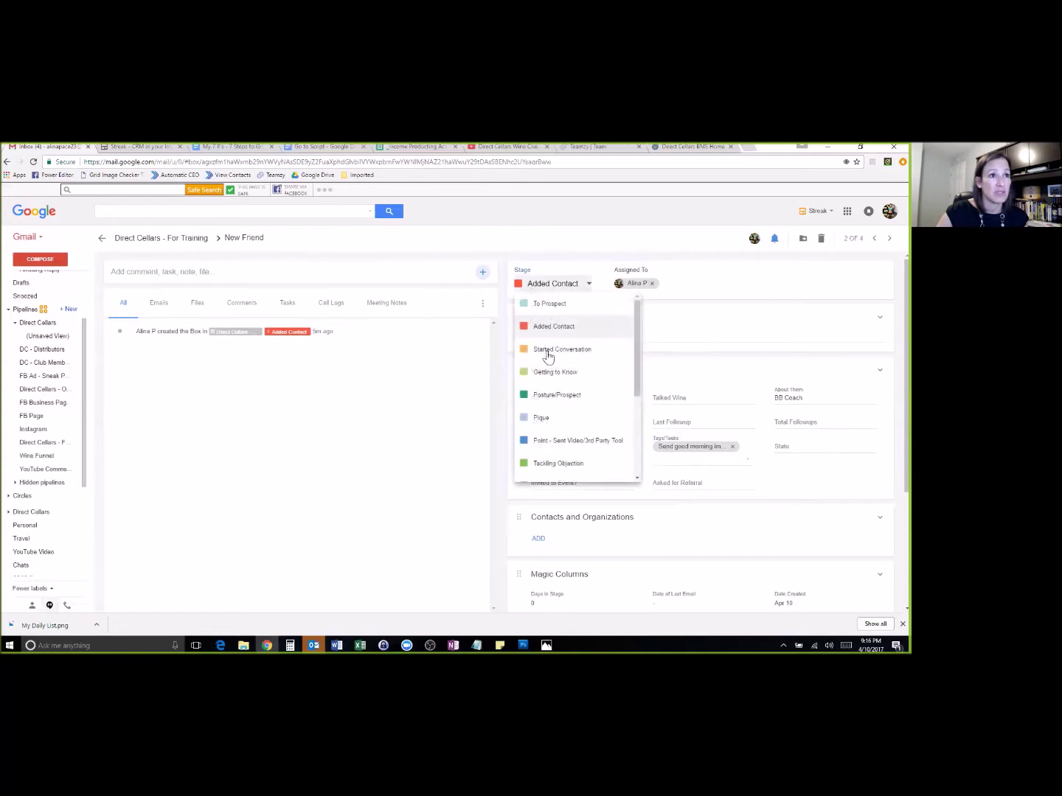
click(543, 351)
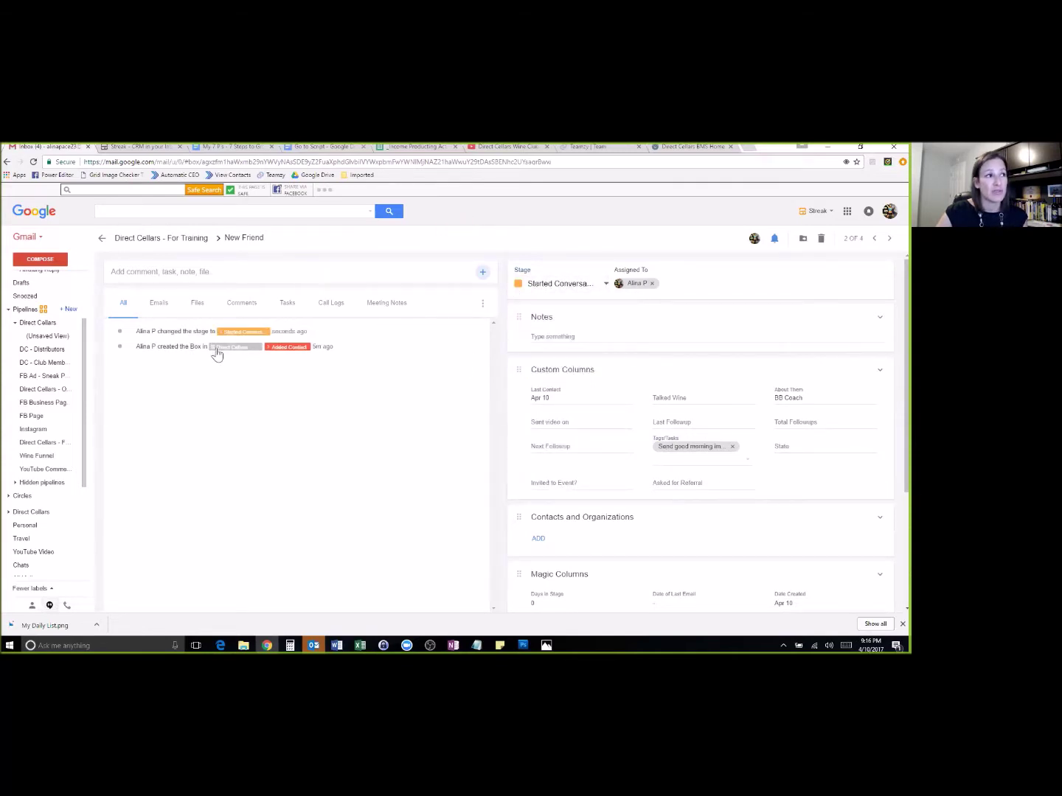
click(102, 238)
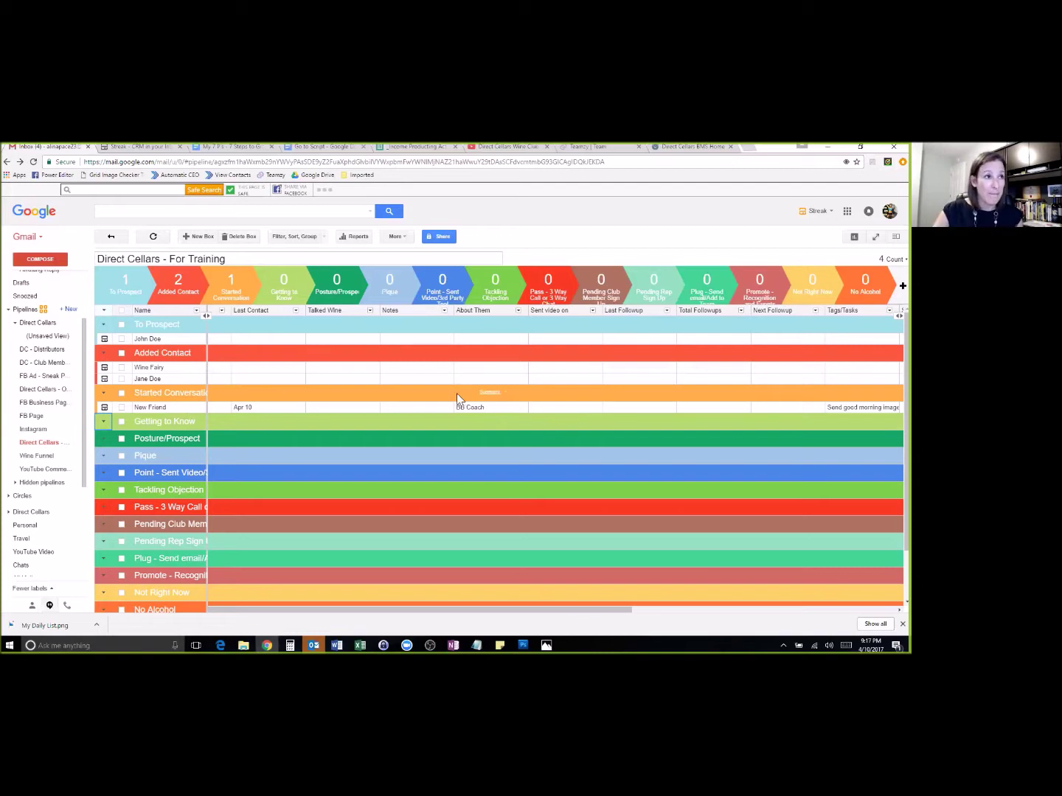
Examine the About Them and Notes cells in New Friend's row of the pipeline.
click(494, 408)
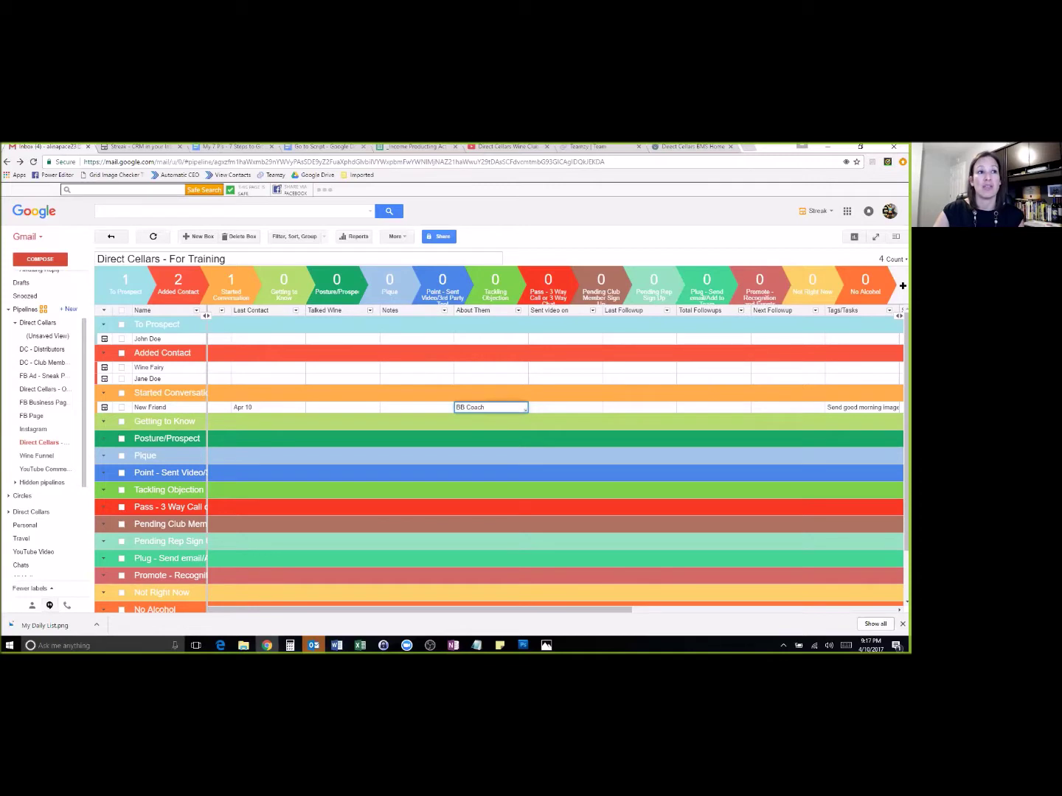
click(403, 409)
click(402, 409)
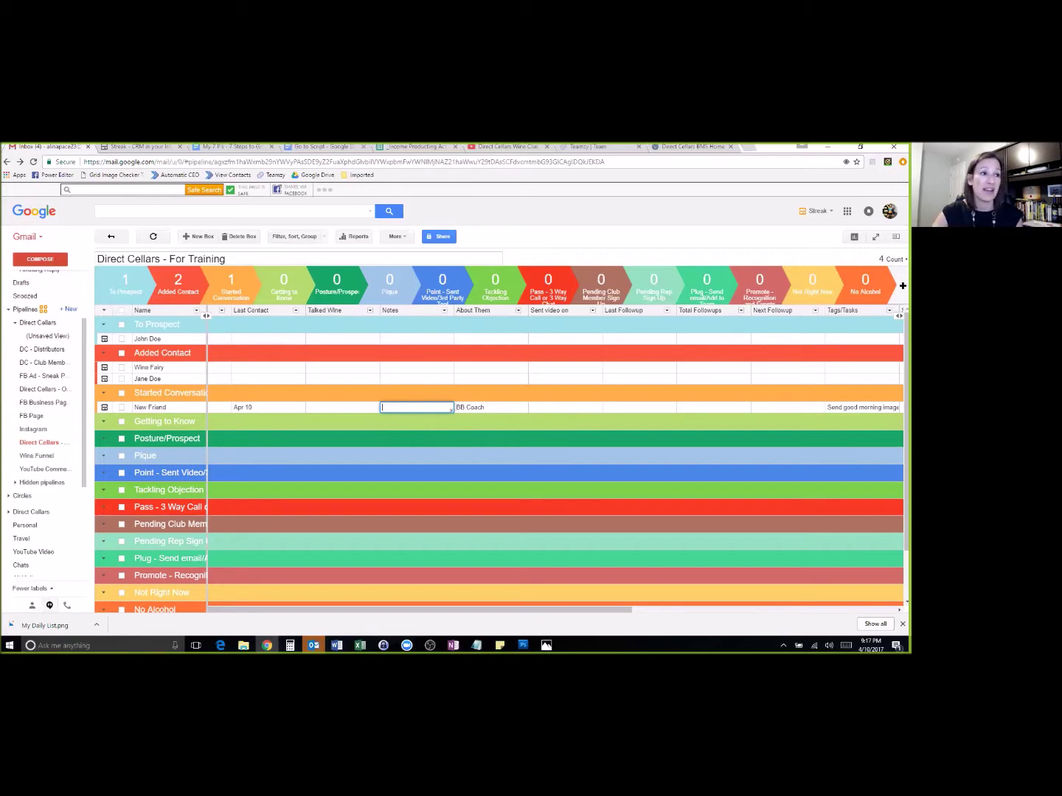
click(480, 408)
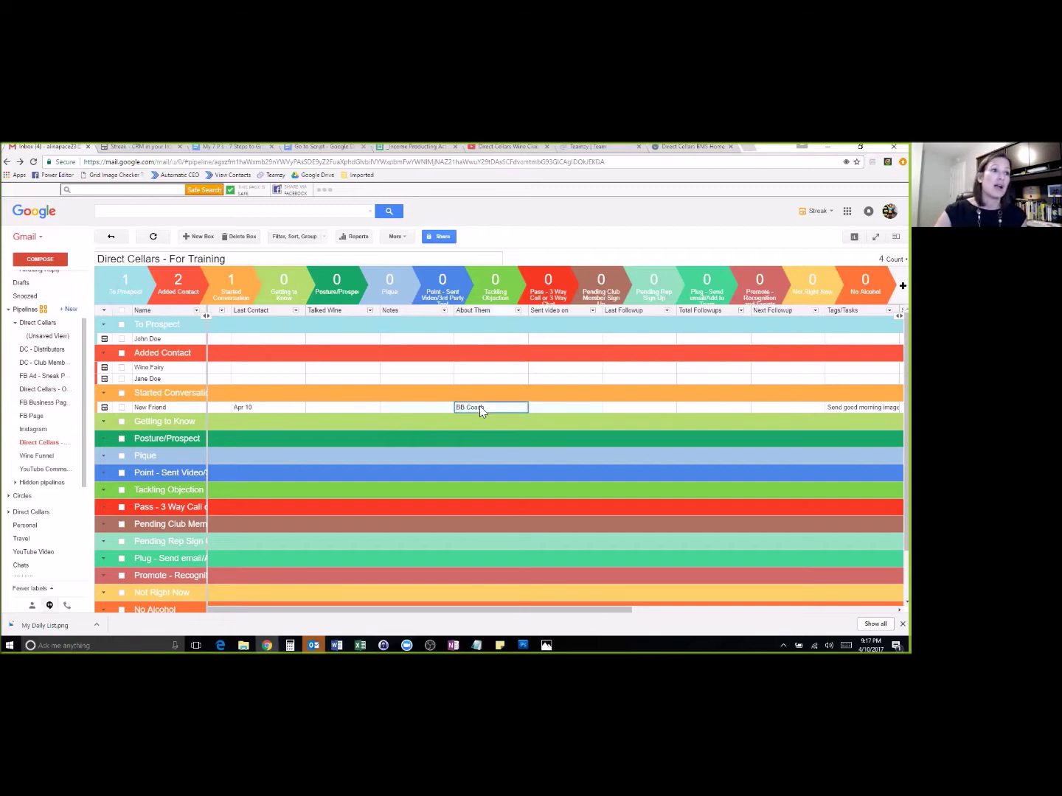
click(480, 409)
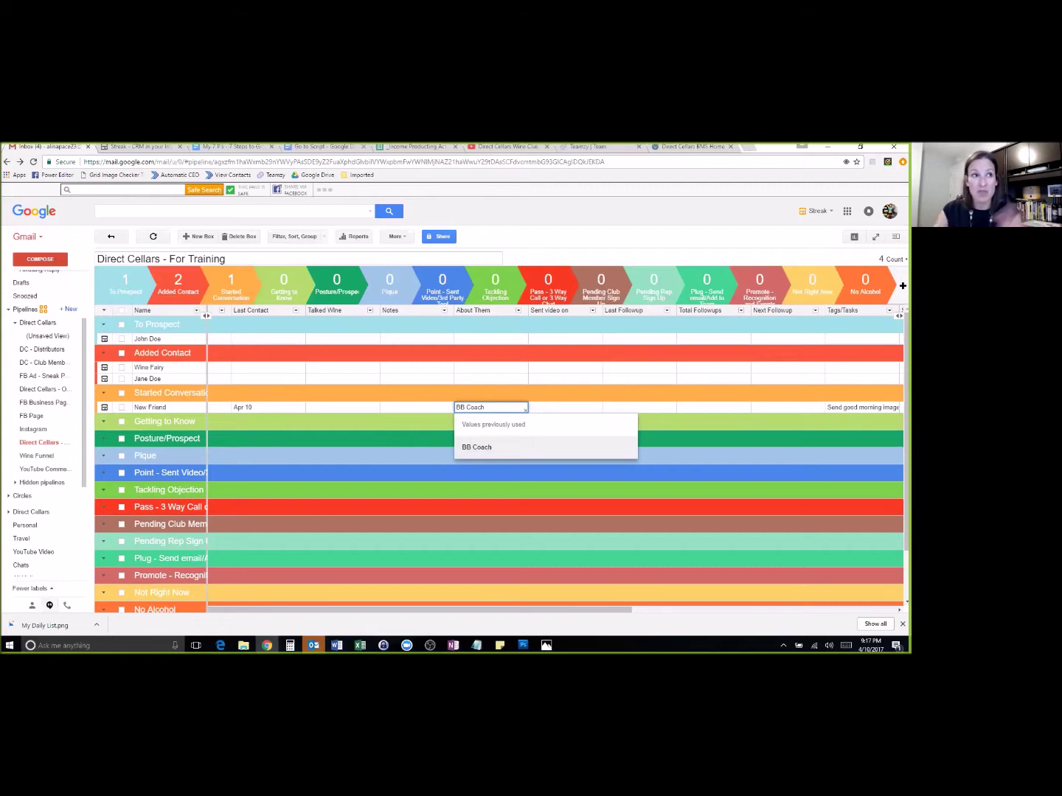
click(427, 409)
click(427, 408)
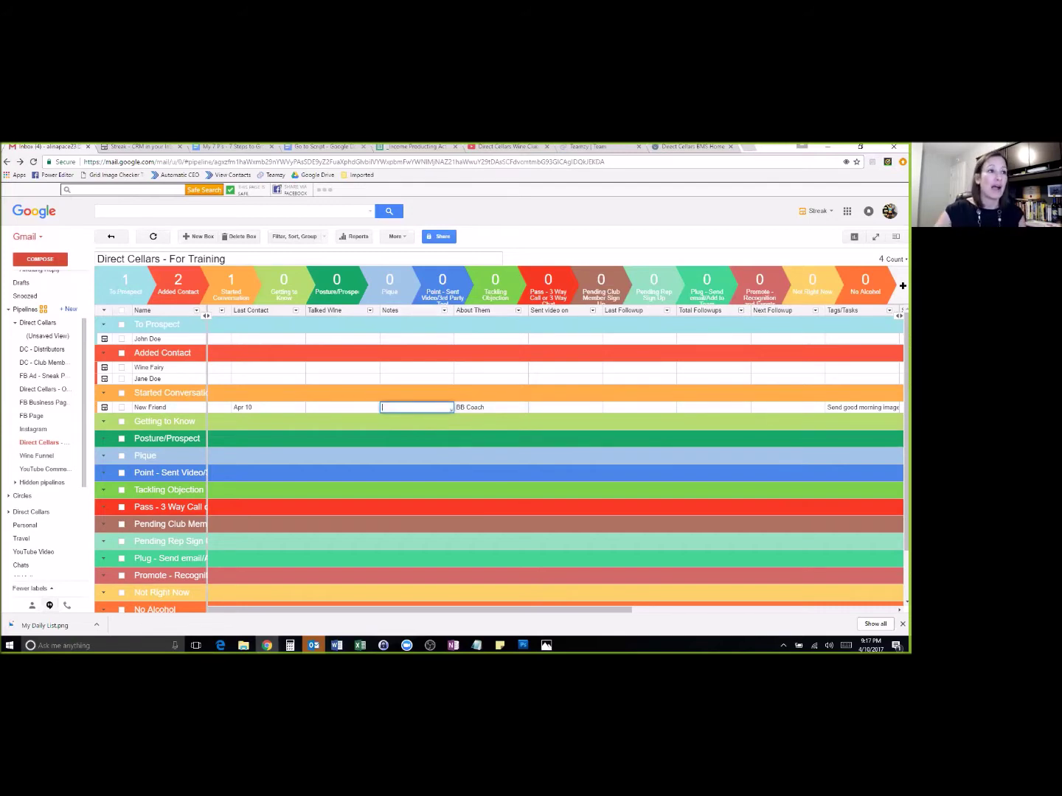
Change the New Friend box's stage to Getting to Know and return to the pipeline.
click(104, 407)
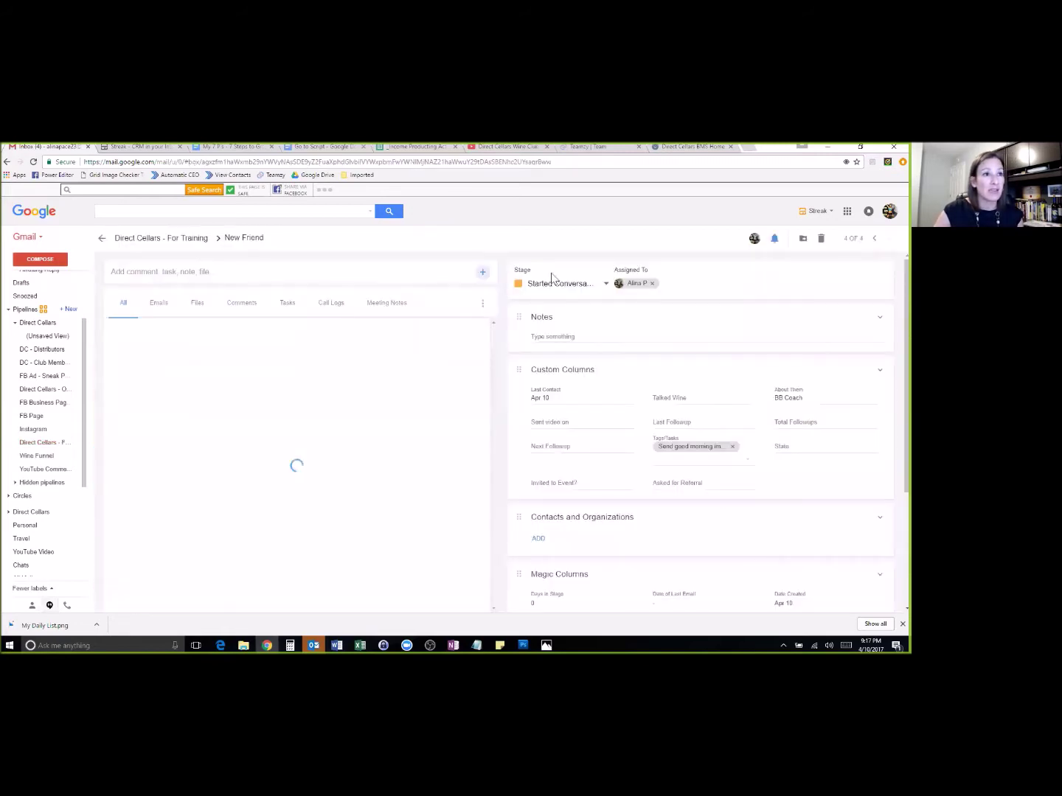
click(559, 286)
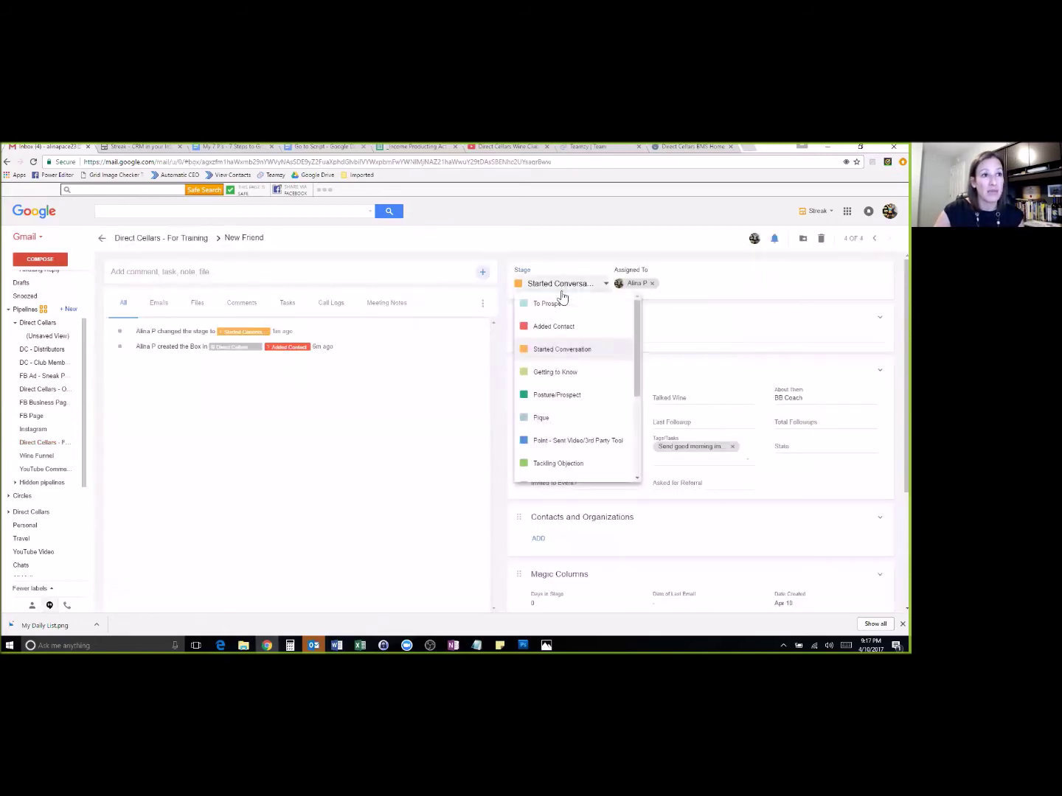
click(562, 371)
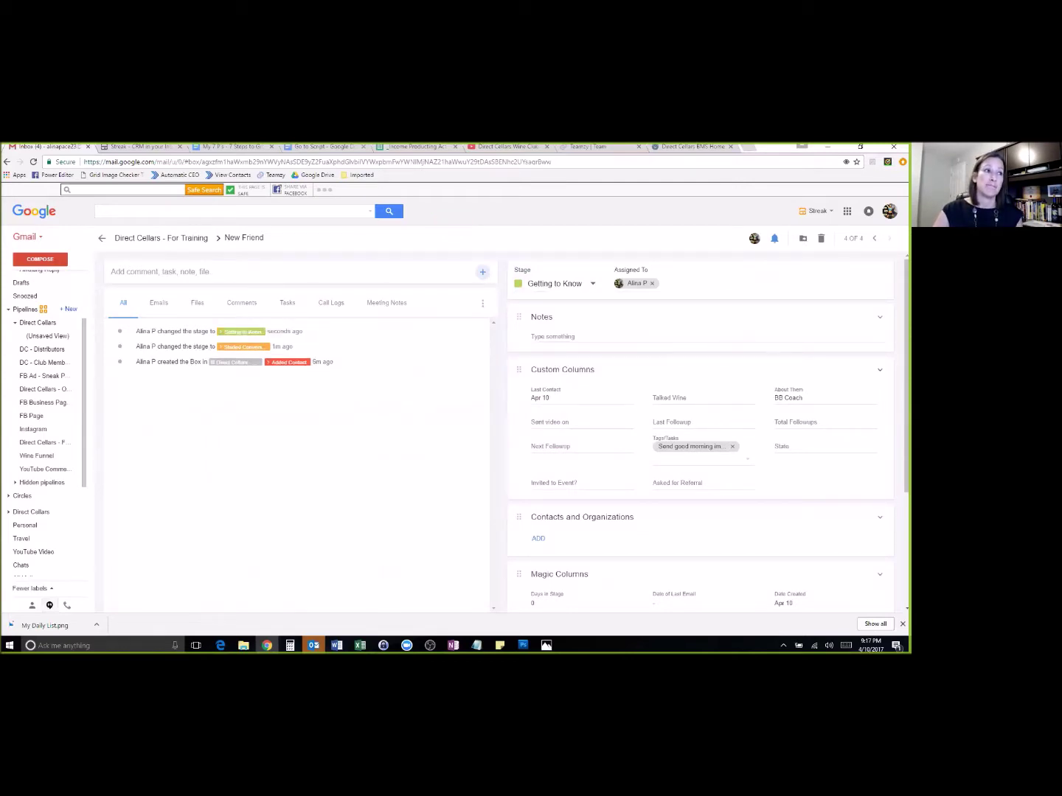
click(590, 337)
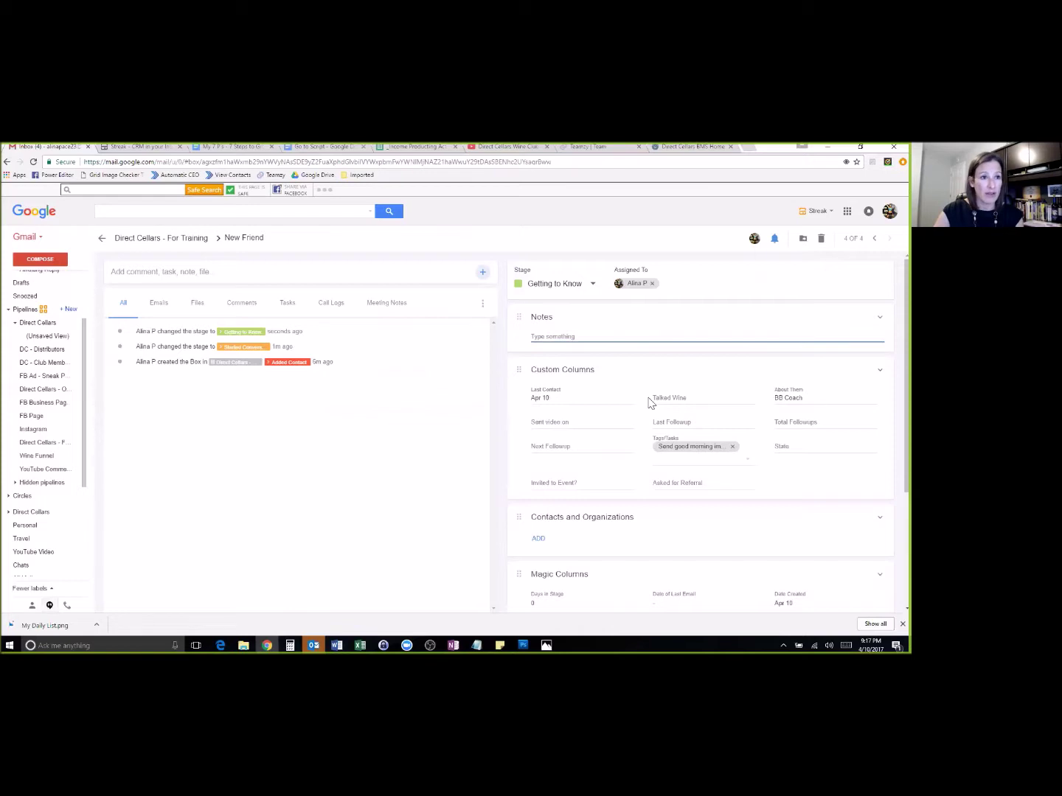
click(820, 402)
click(101, 238)
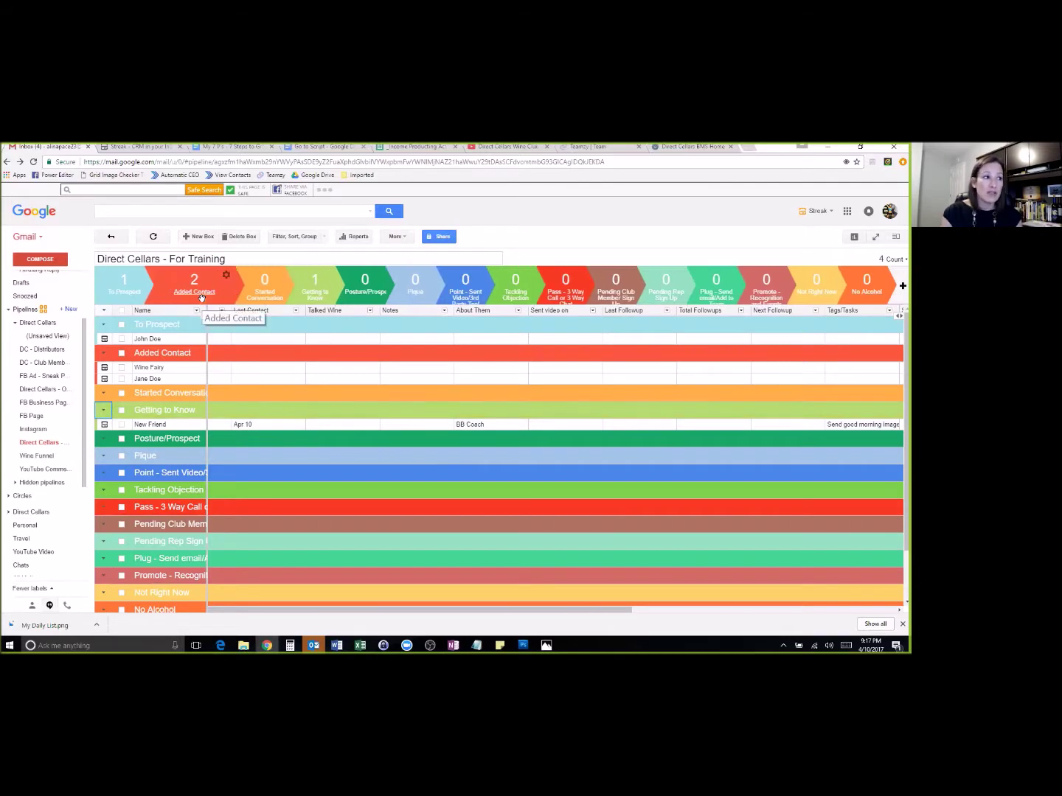
Advance the New Friend box to the Posture/Prospect stage and return to the pipeline.
click(105, 426)
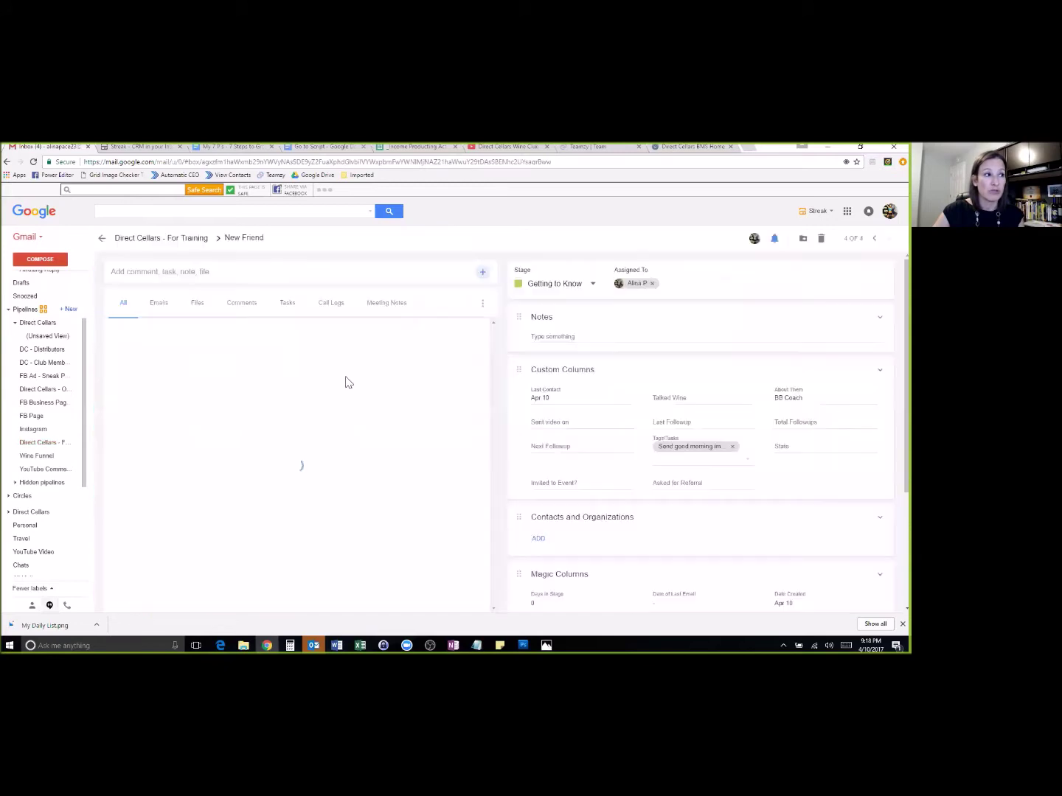
click(553, 289)
click(555, 394)
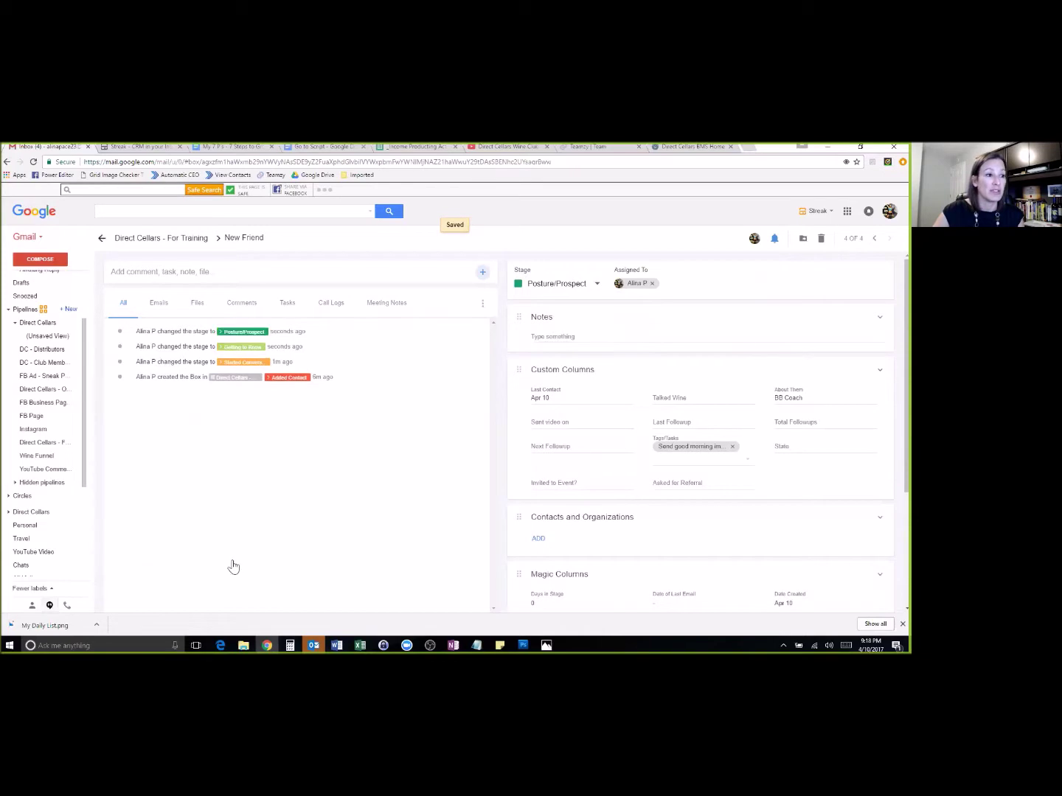
click(102, 237)
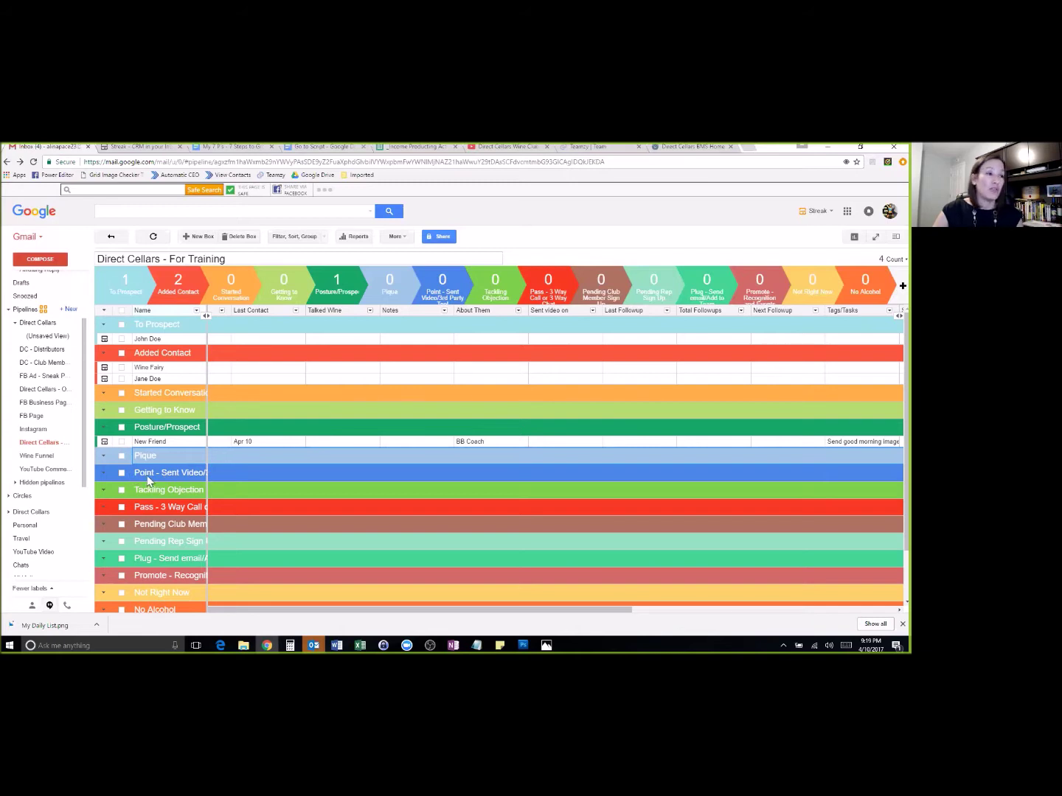
Move New Friend to the Point - Sent Video/3rd Party Tool stage and set its Sent video on date to April 10, 2017.
click(104, 441)
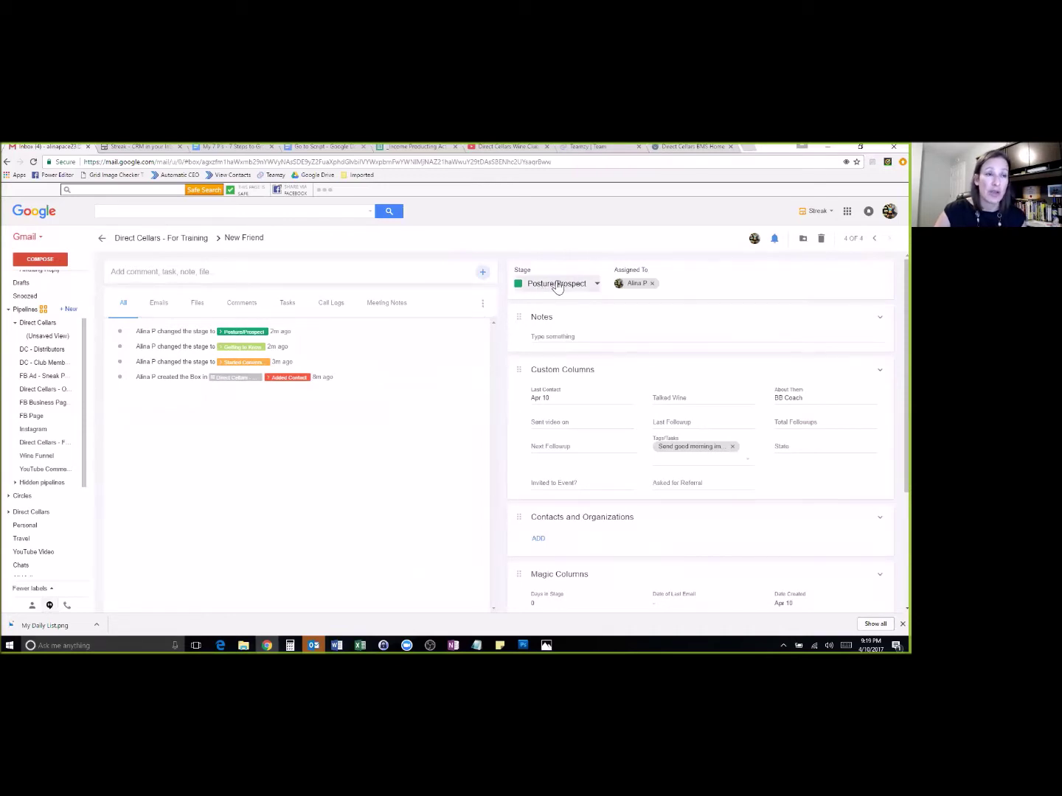
click(558, 286)
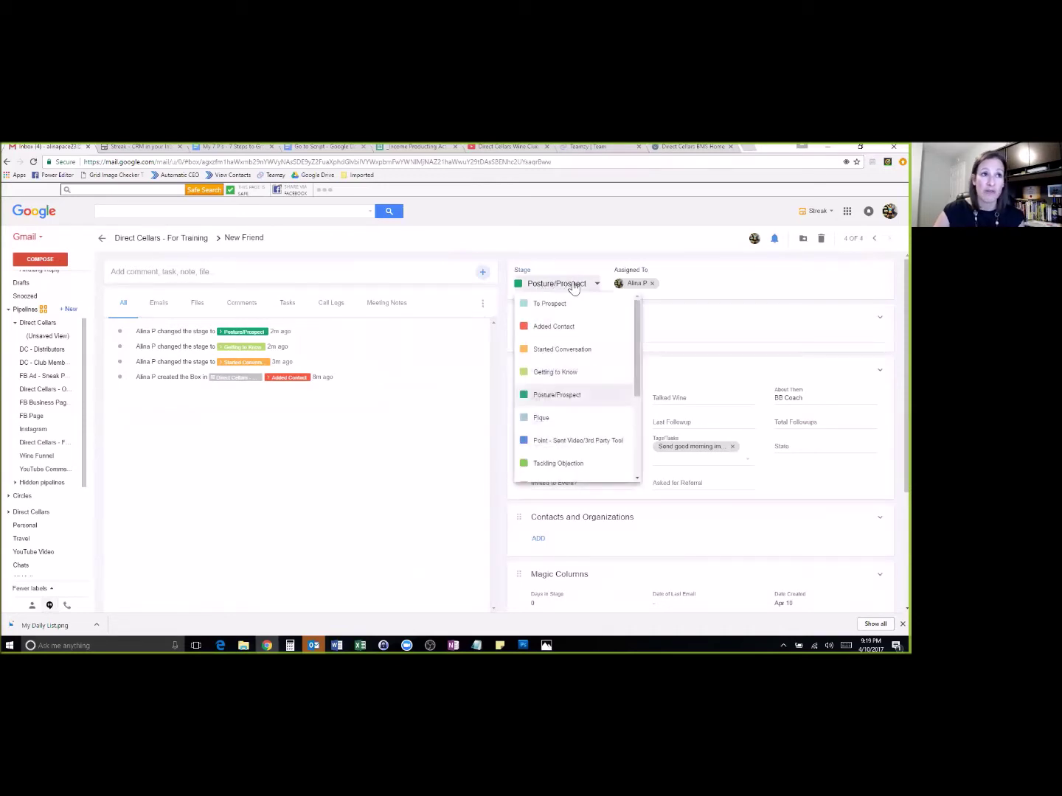
click(575, 442)
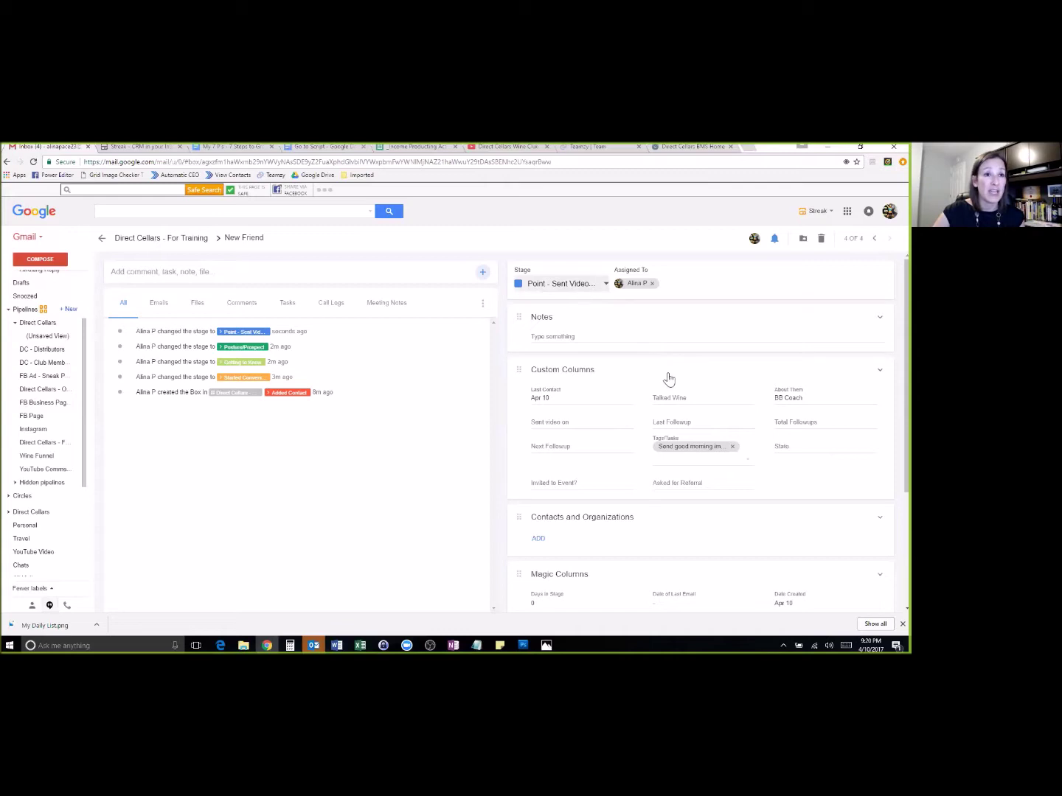
click(531, 422)
click(561, 503)
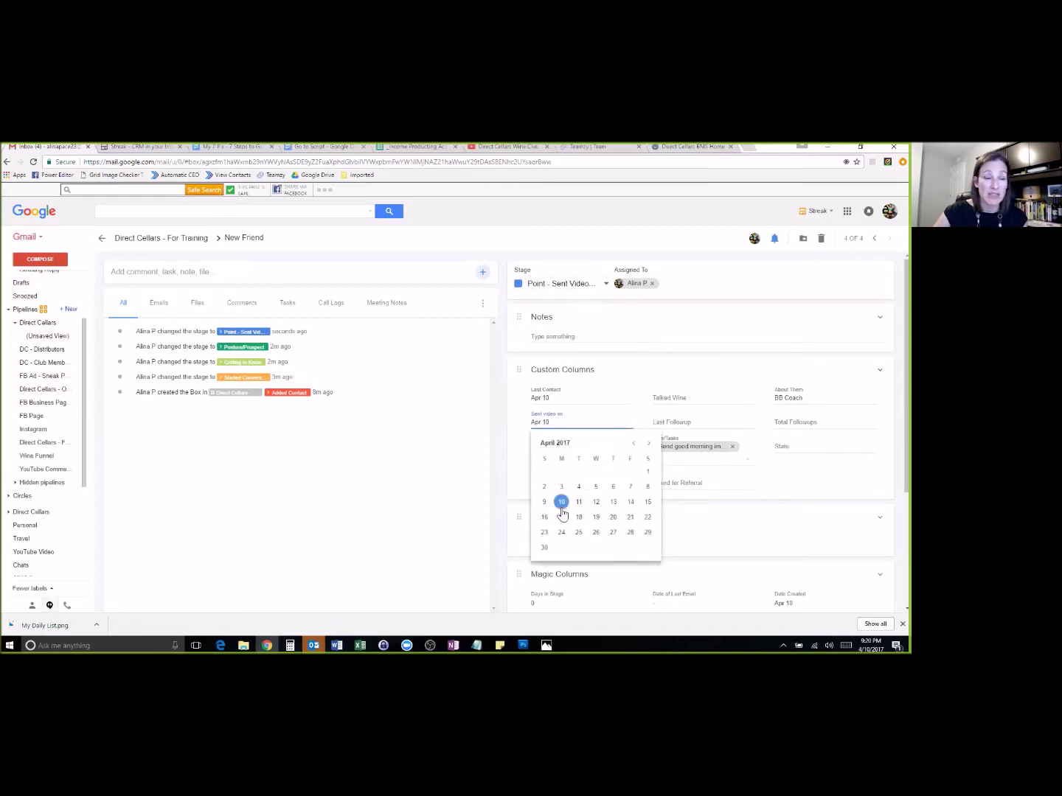
Switch to the Outlook calendar and assign the yellow category to the Followups appointment on April 11.
mouse_move(314, 645)
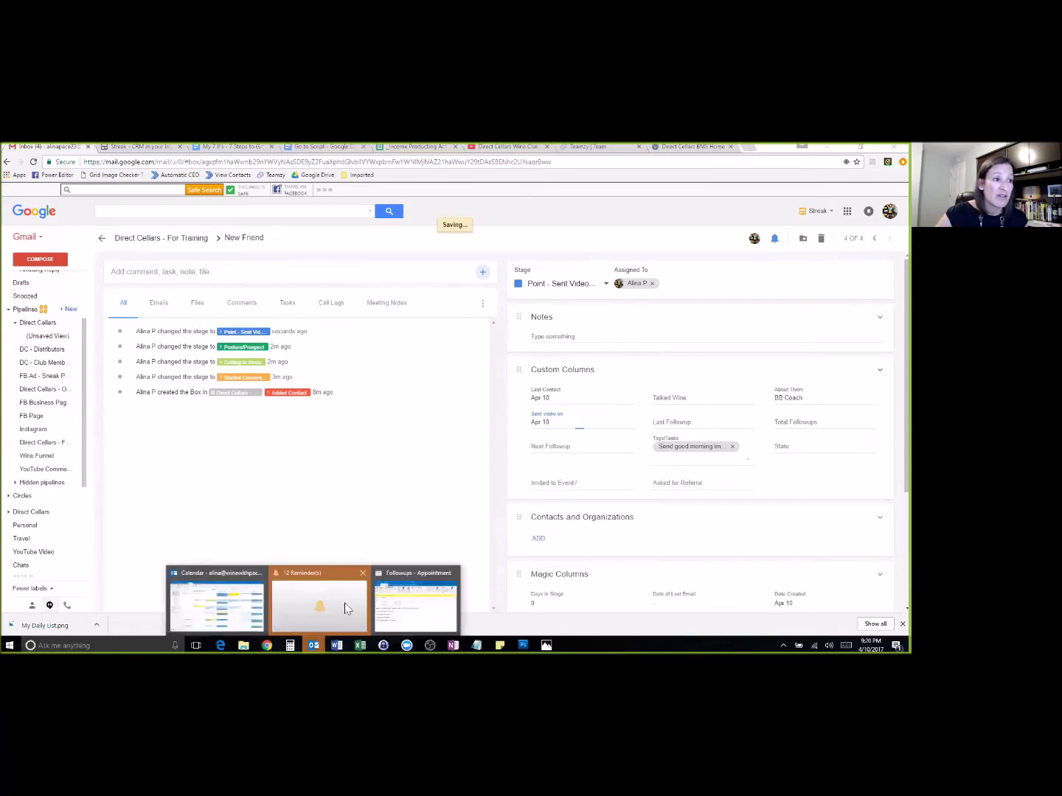
click(255, 590)
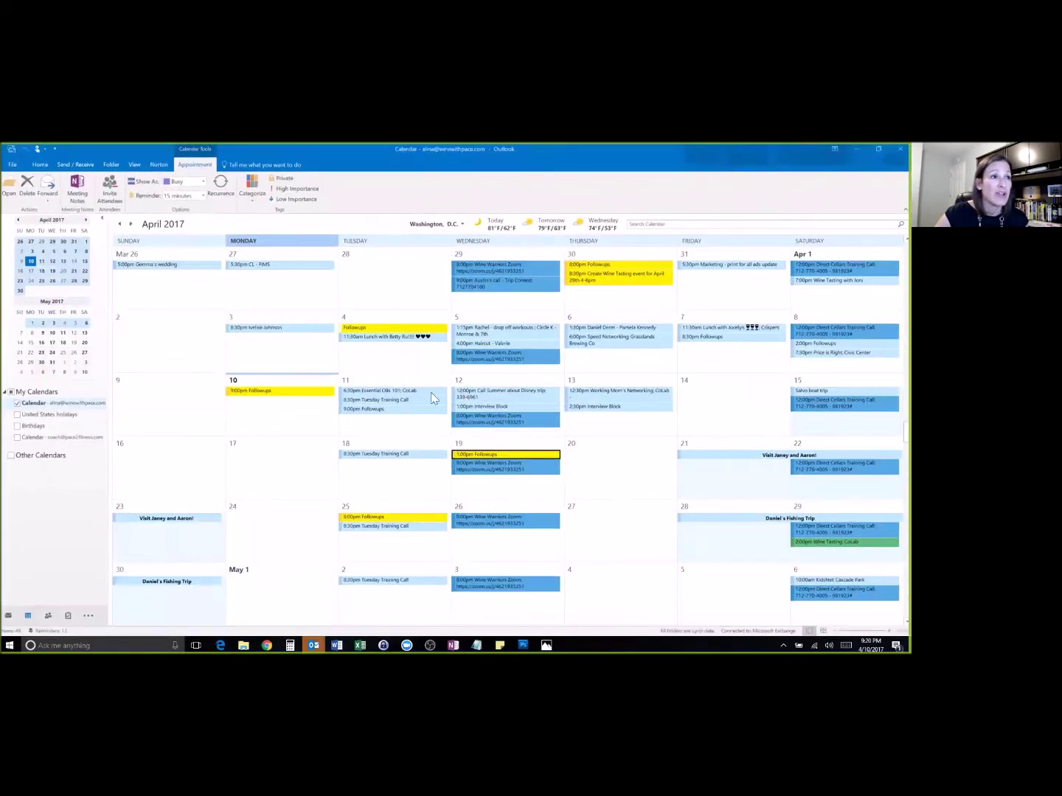
click(374, 409)
right_click(373, 410)
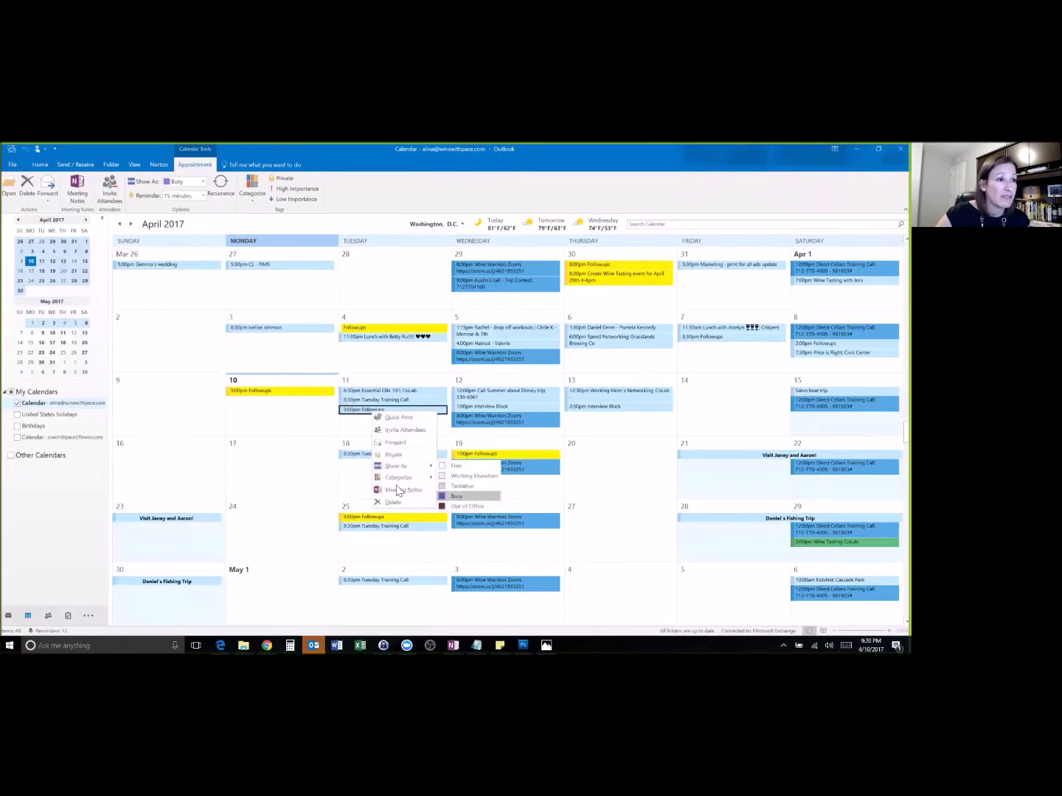
mouse_move(398, 478)
click(451, 509)
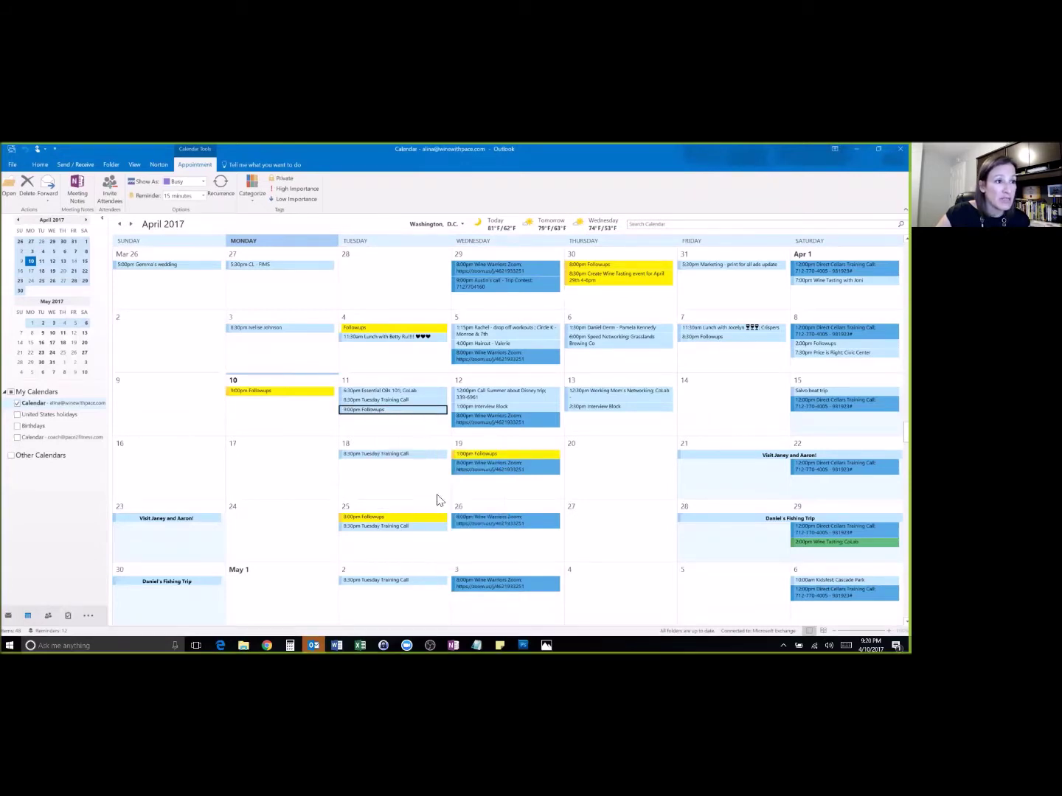
click(396, 431)
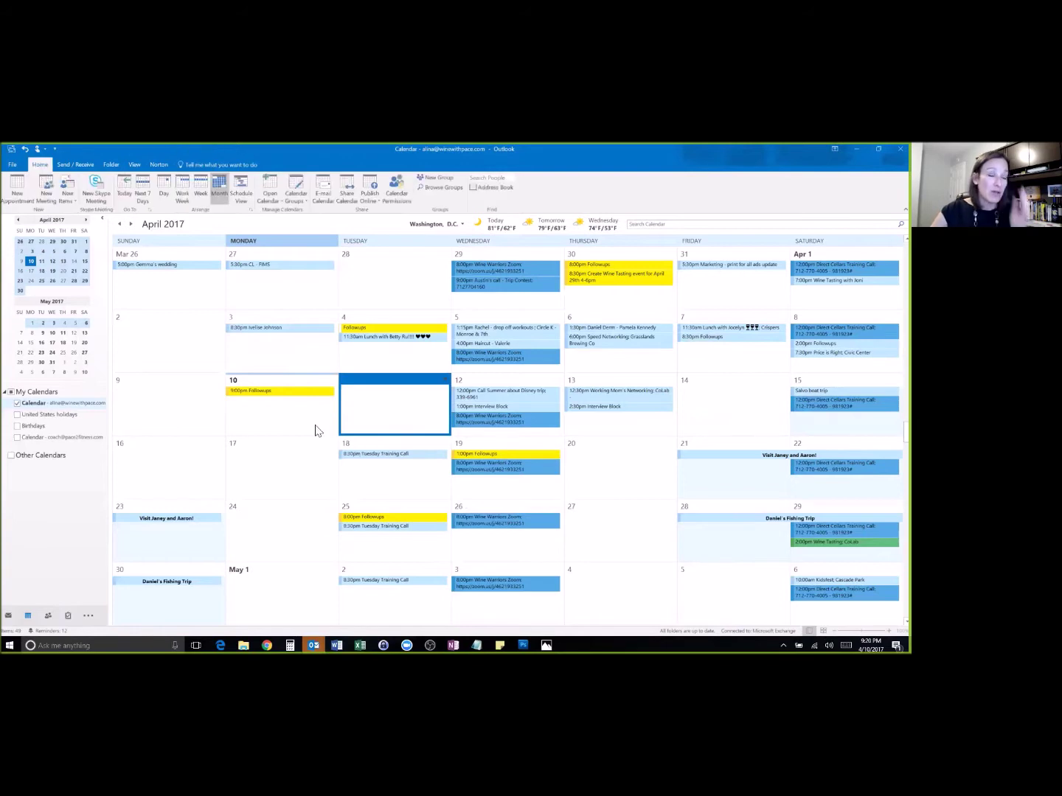
key(Left)
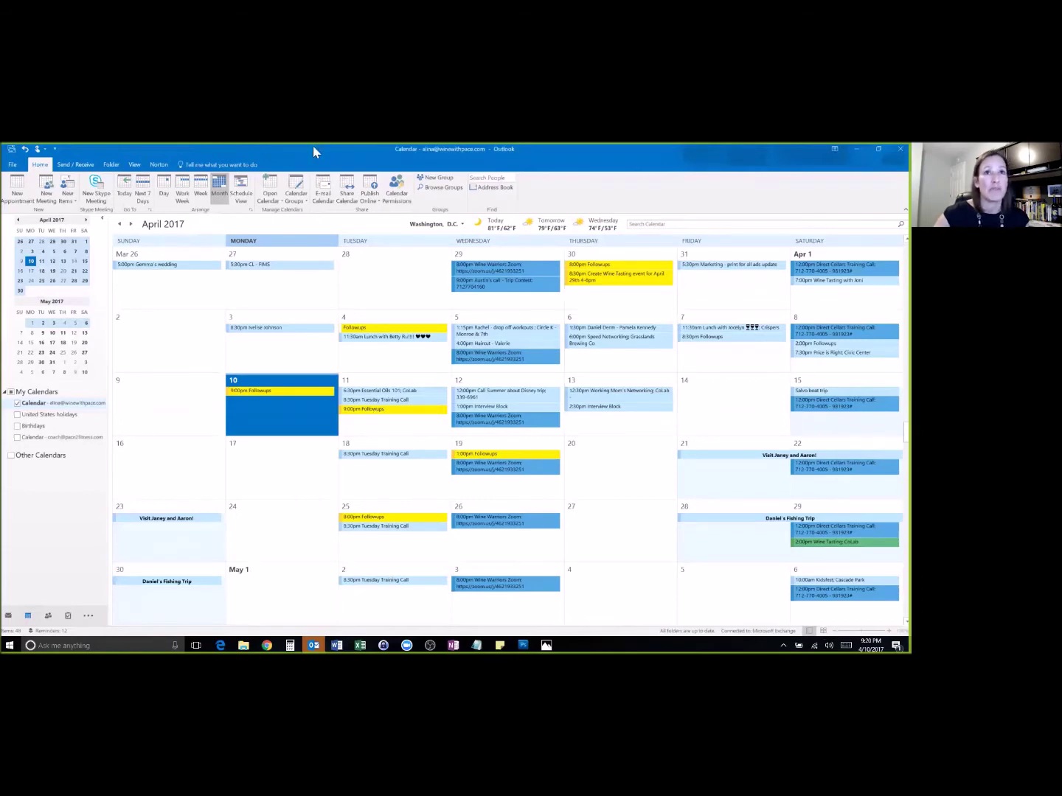
Switch back to Gmail, return to the Direct Cellars - For Training pipeline and view its final stages down to No Alcohol.
click(856, 149)
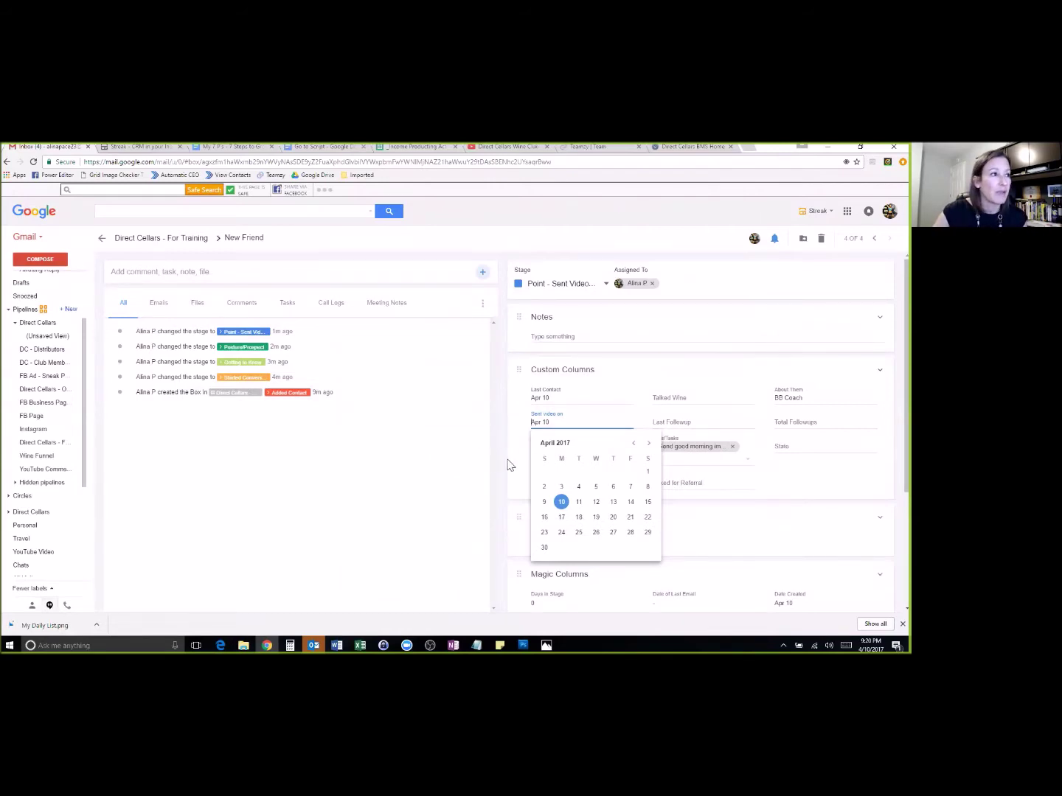
click(473, 460)
click(102, 240)
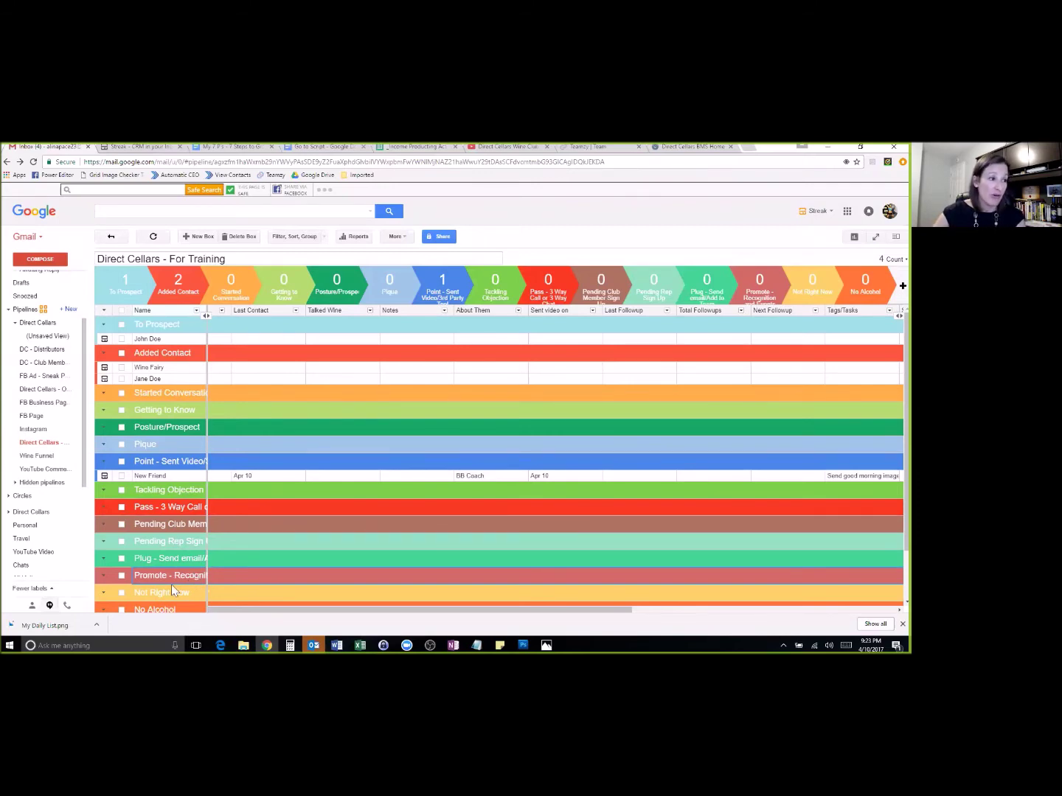
scroll(176, 598, down, 1)
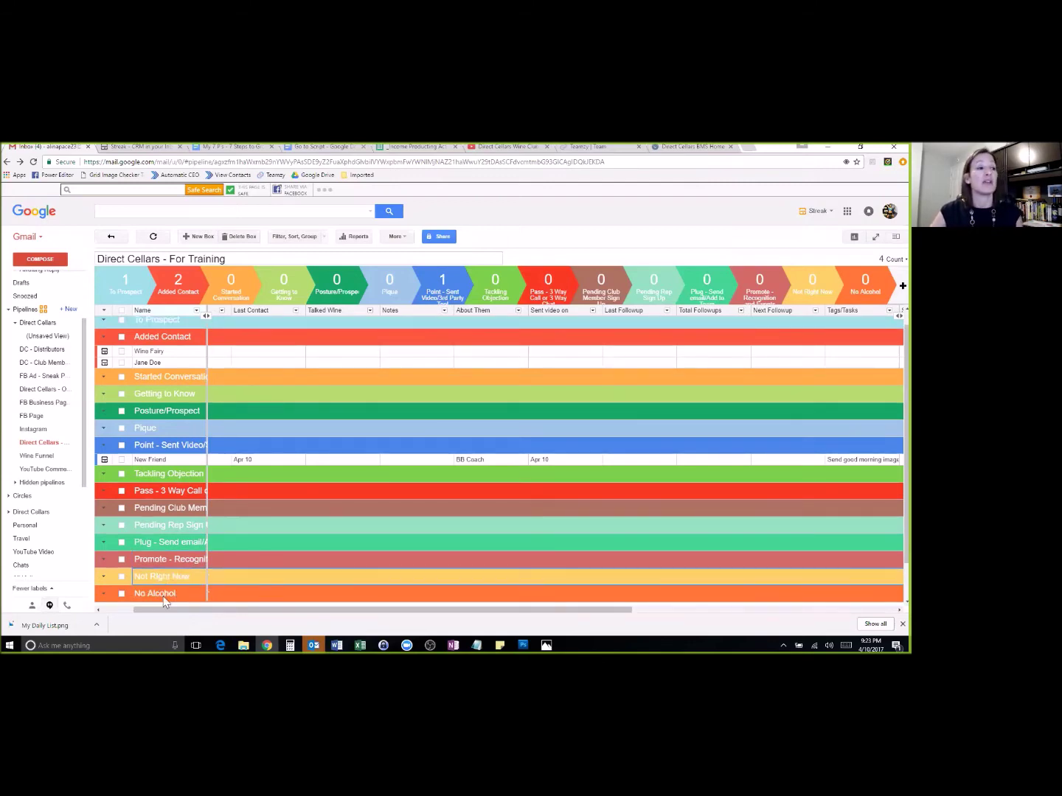
Examine the Days in Stage column and select its value for the New Friend box.
scroll(164, 602, down, 1)
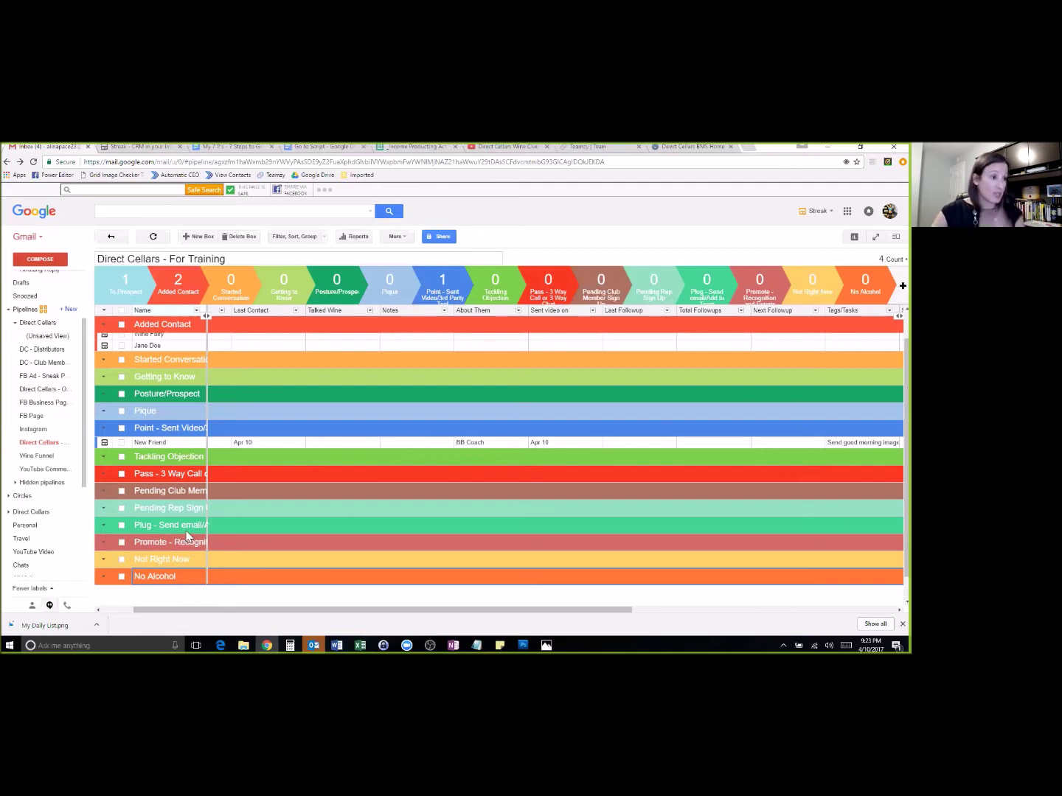
scroll(247, 504, up, 2)
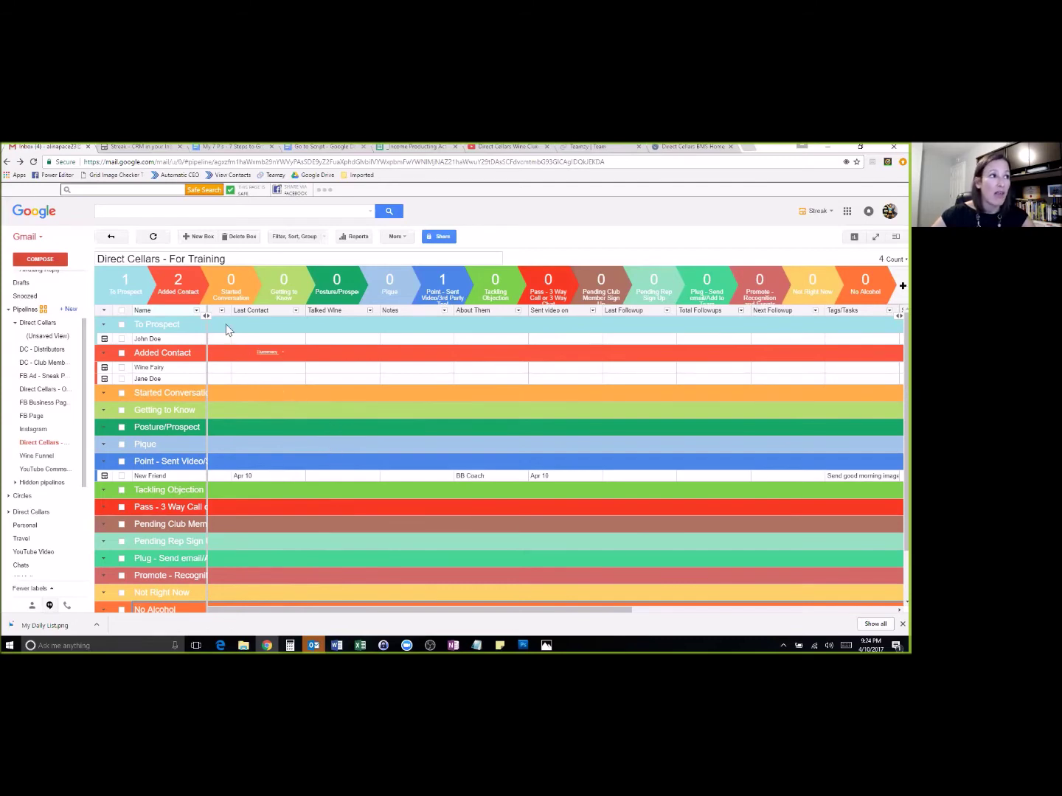
drag(262, 609, 244, 609)
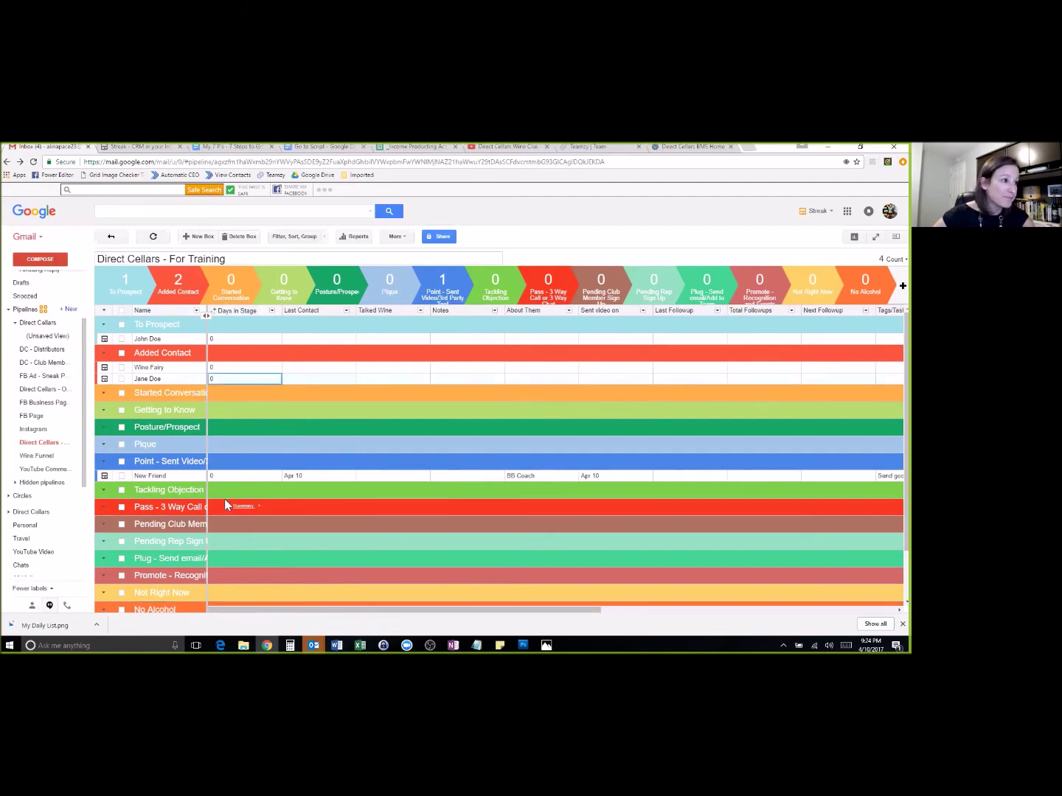
click(246, 476)
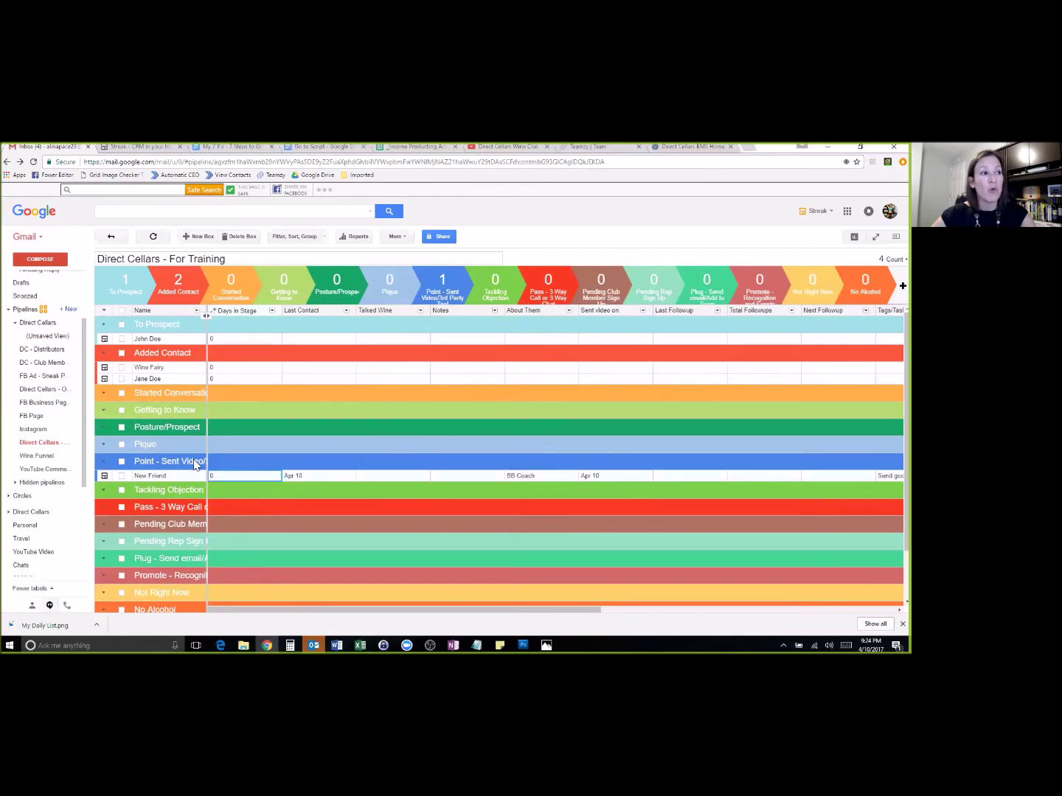
mouse_move(210, 464)
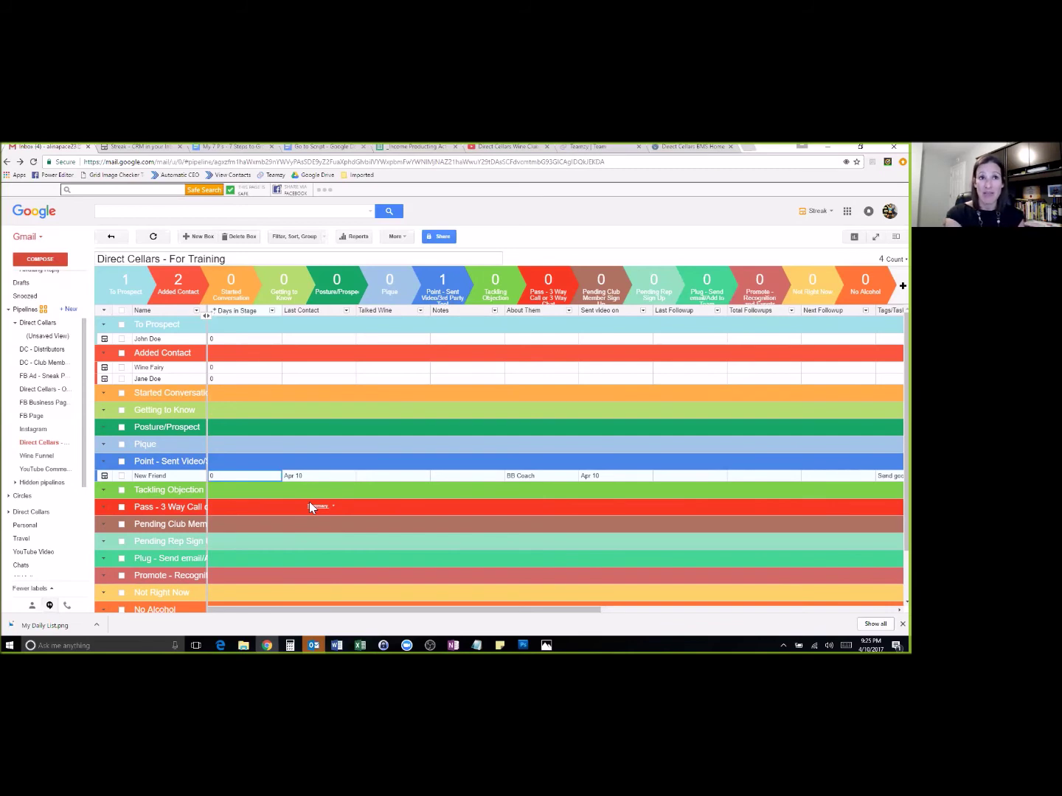
View the sorting and grouping options of the Days in Stage column and close them without applying any.
drag(308, 506, 263, 321)
click(272, 311)
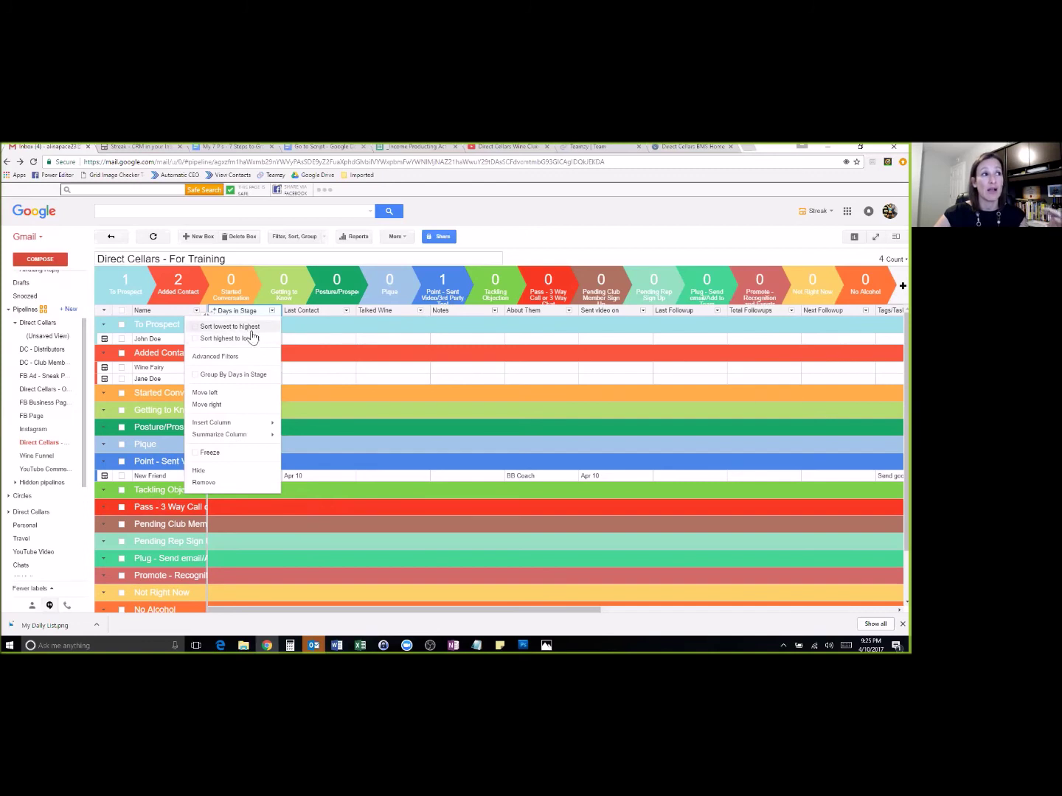
click(311, 341)
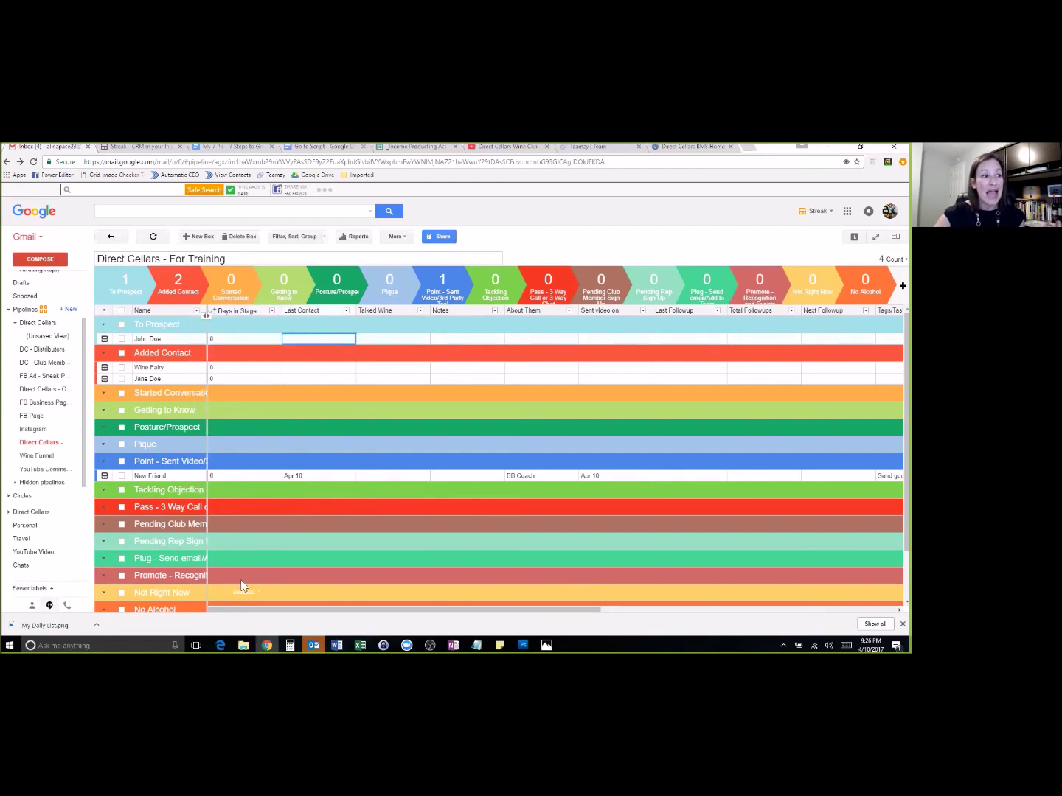
click(217, 546)
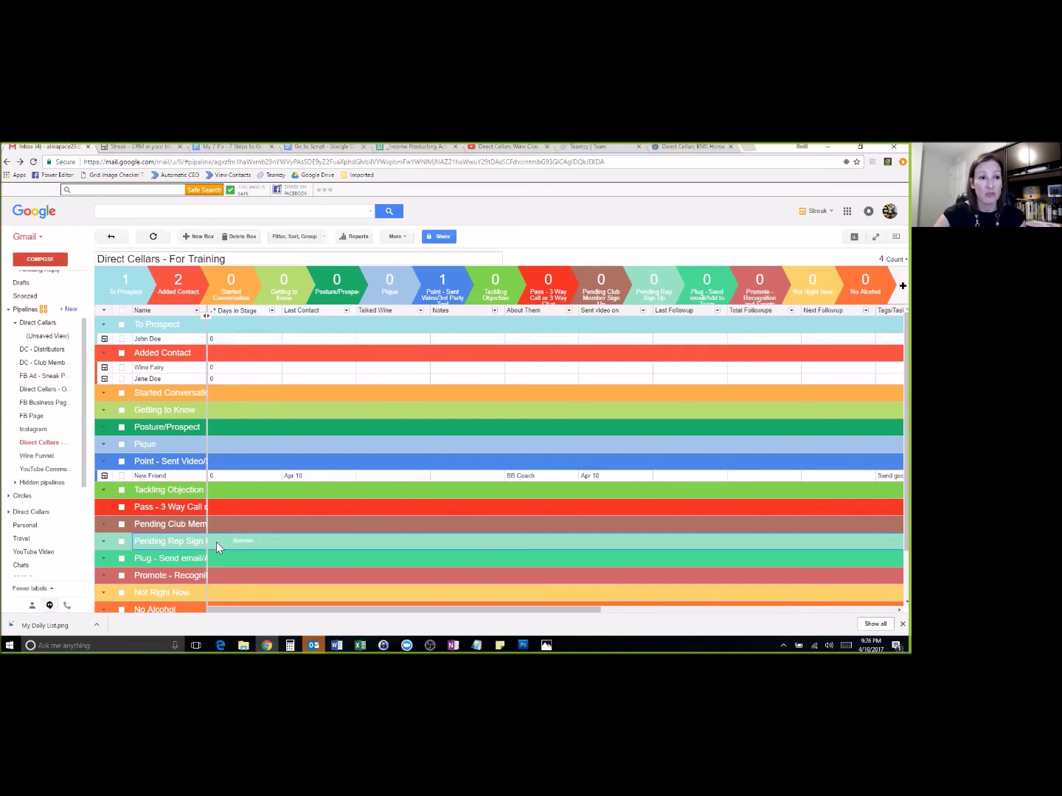